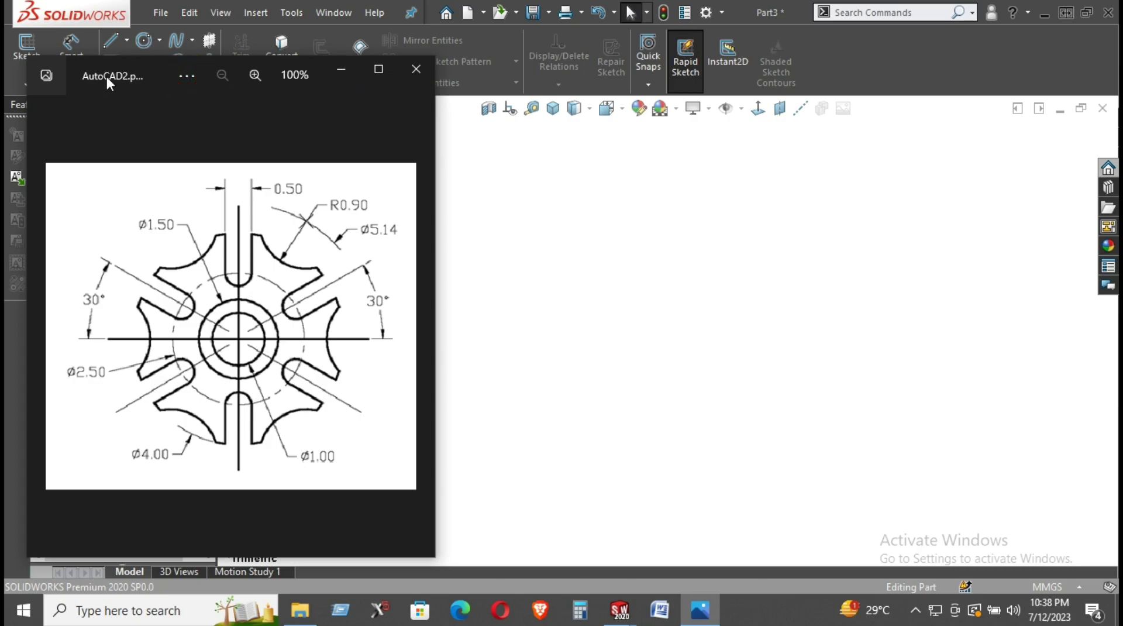
Step: Close the Photos reference drawing so the empty SOLIDWORKS part window shows
key("alt+Tab")
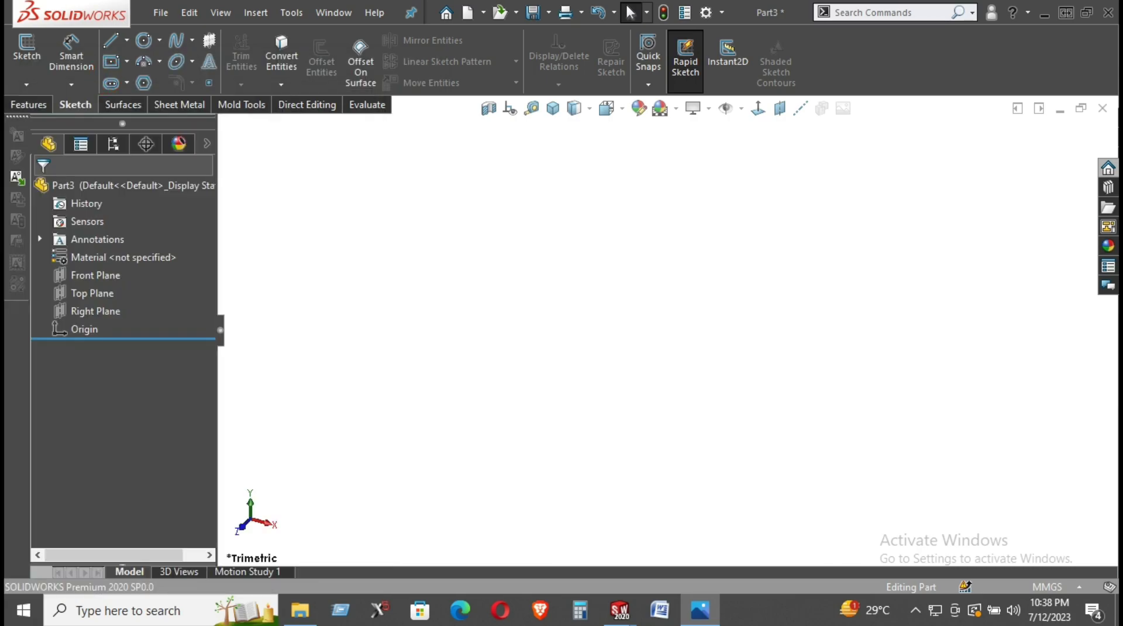
Step: Open a new sketch, Sketch1, on the Top Plane of the part
left_click(174, 97)
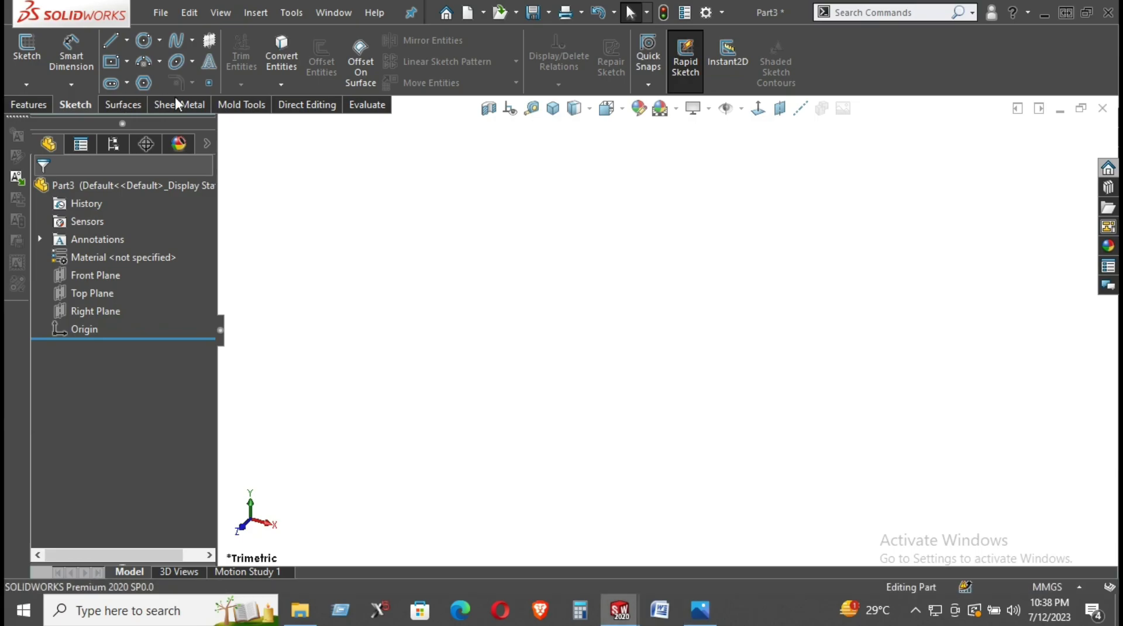
left_click(92, 293)
left_click(103, 259)
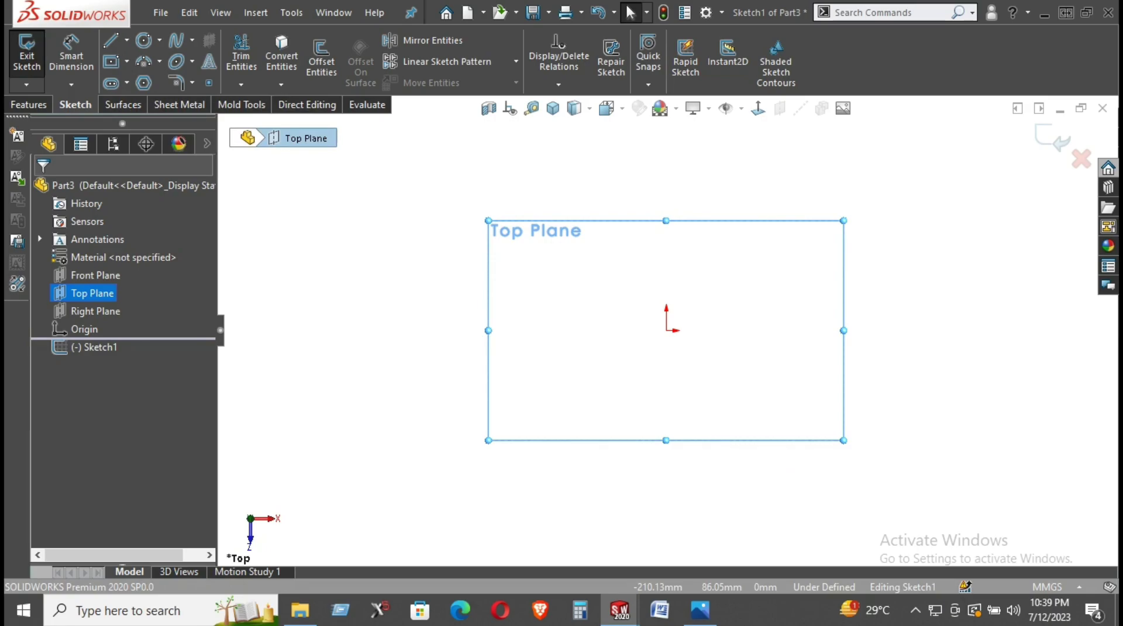
left_click(517, 295)
Step: Draw a circle centred on the origin and dimension its diameter to 1.5
left_click(144, 40)
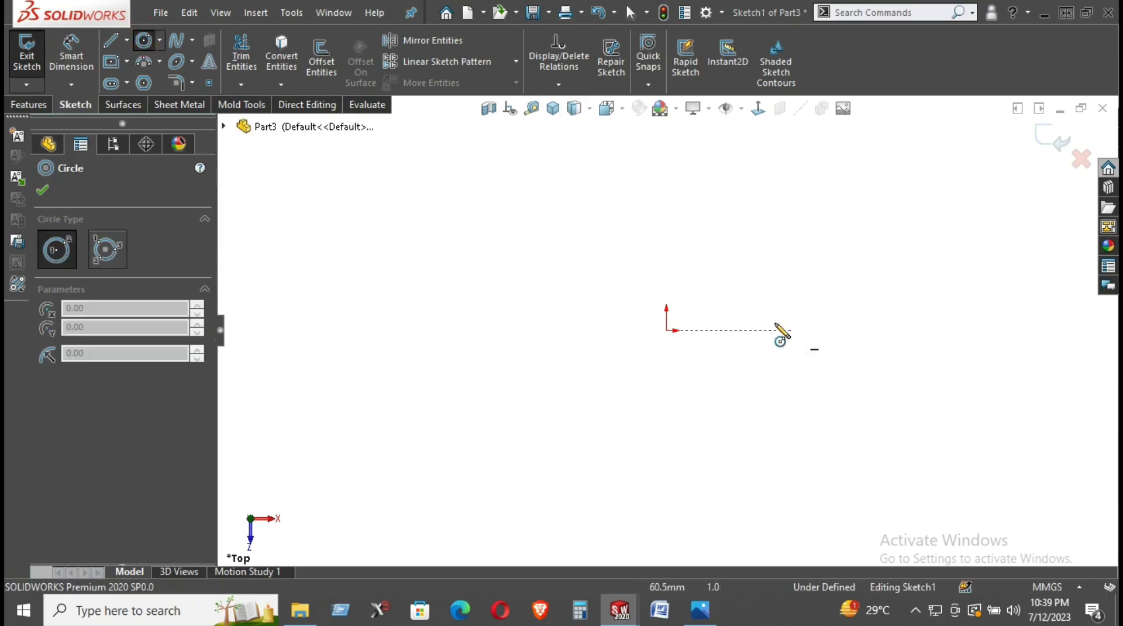
left_click(666, 330)
left_click(780, 261)
right_click_drag(814, 401, 827, 308)
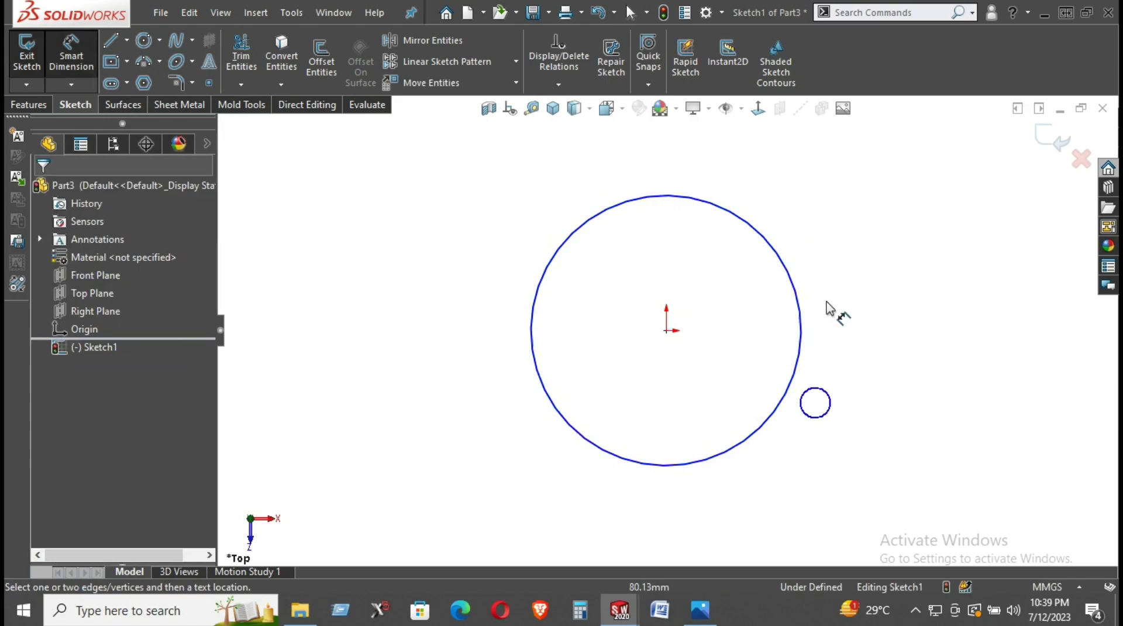
left_click(795, 330)
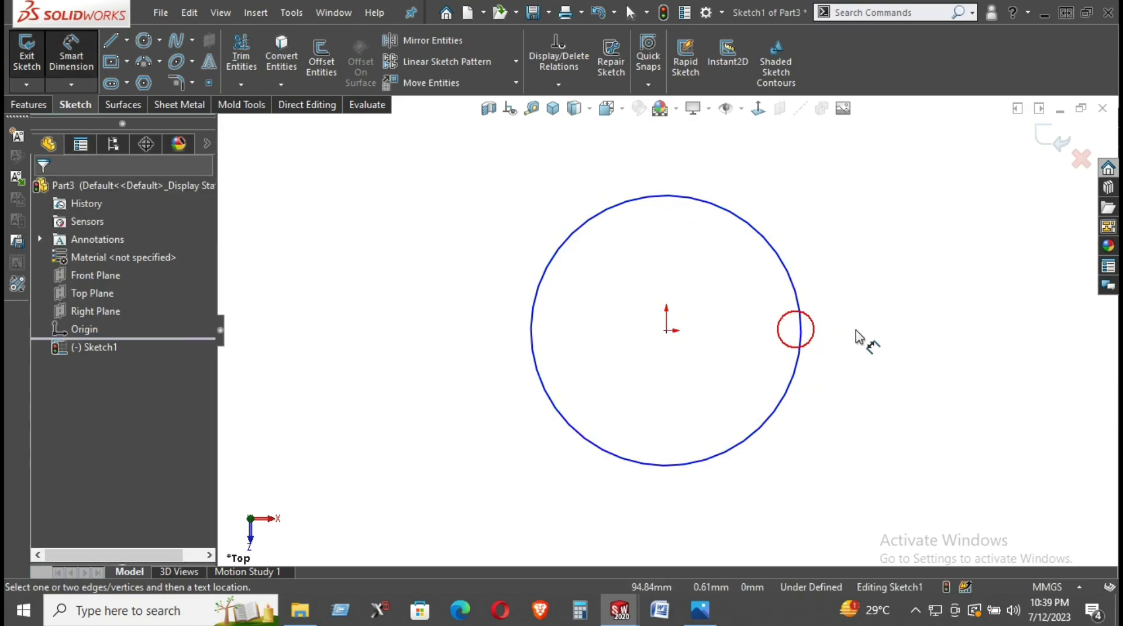
left_click(800, 344)
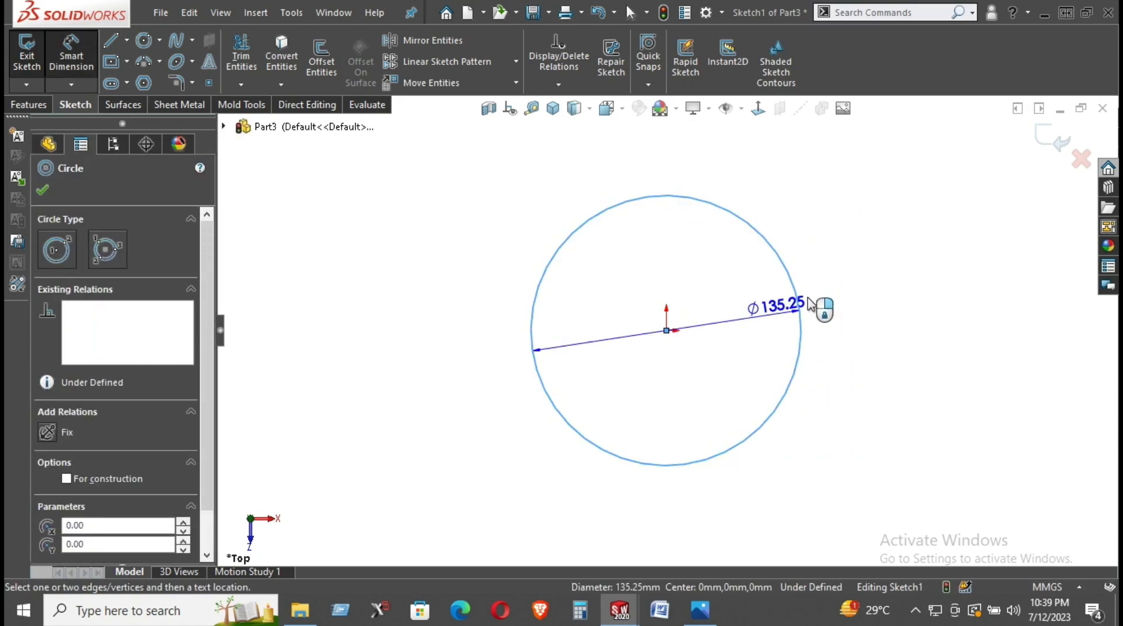
left_click(834, 284)
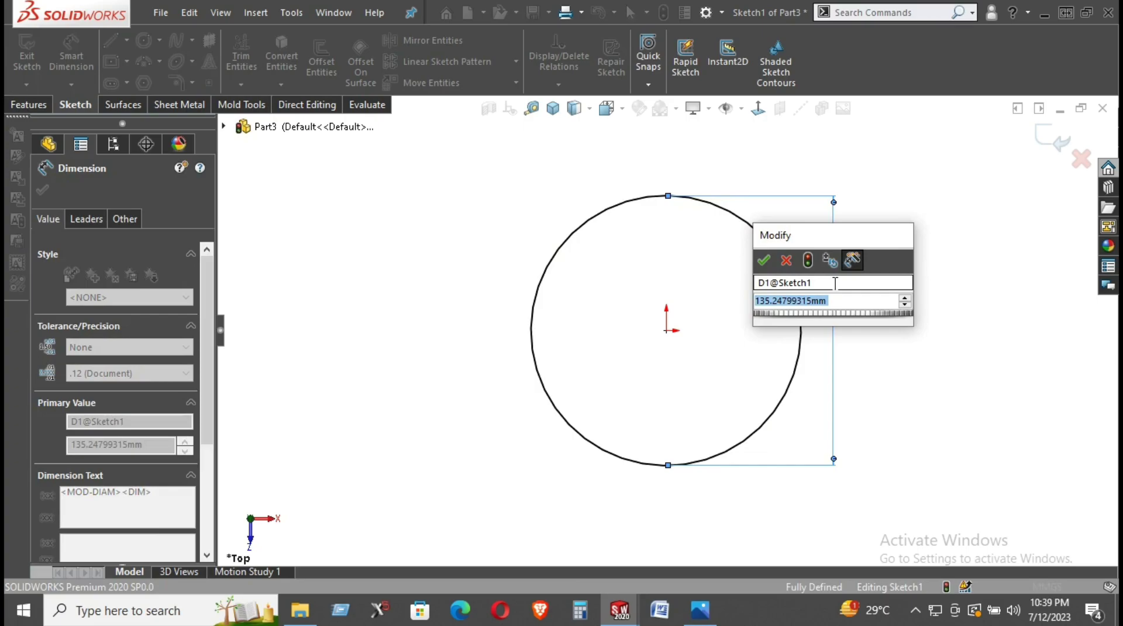
type("1")
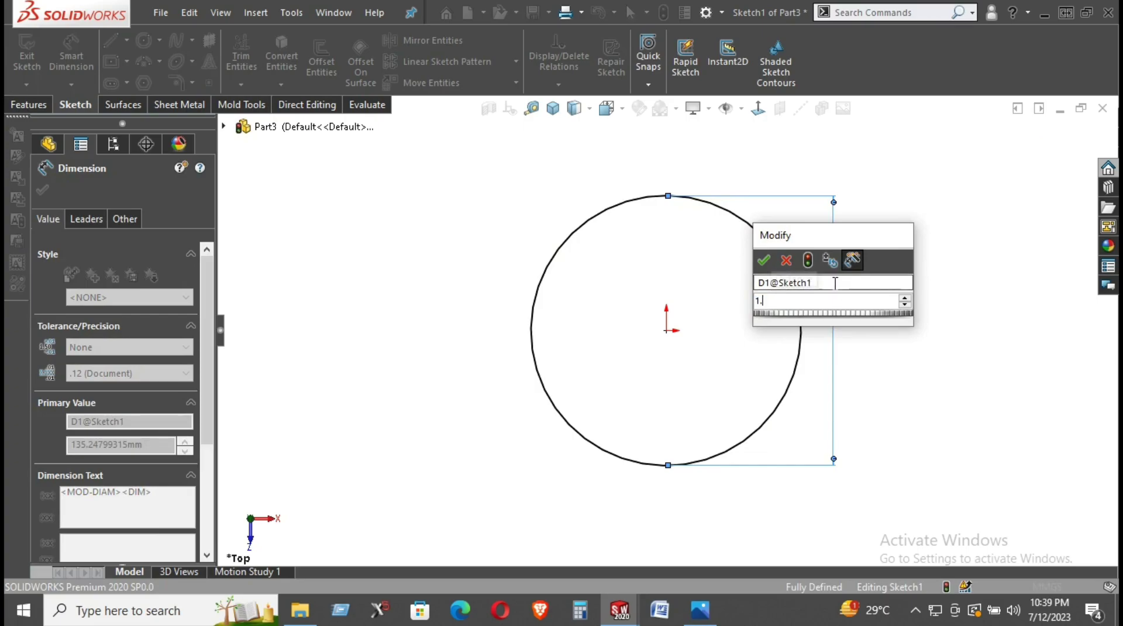
type(".5")
key("Return")
key("Escape")
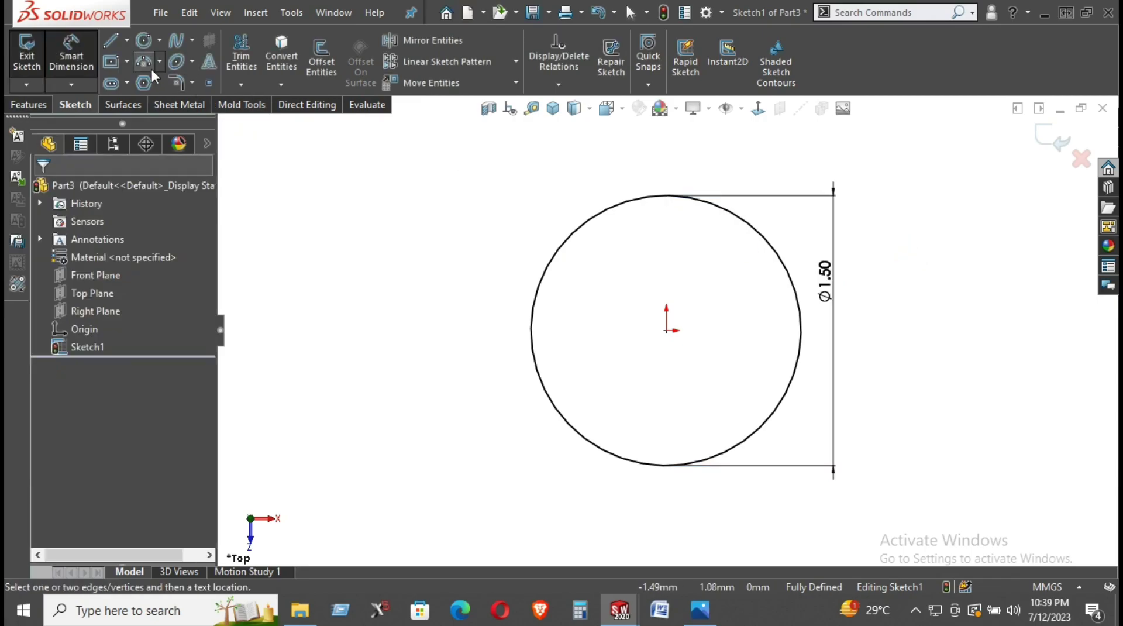
Step: Draw a second circle at the origin and dimension it to Ø1.00
left_click(144, 40)
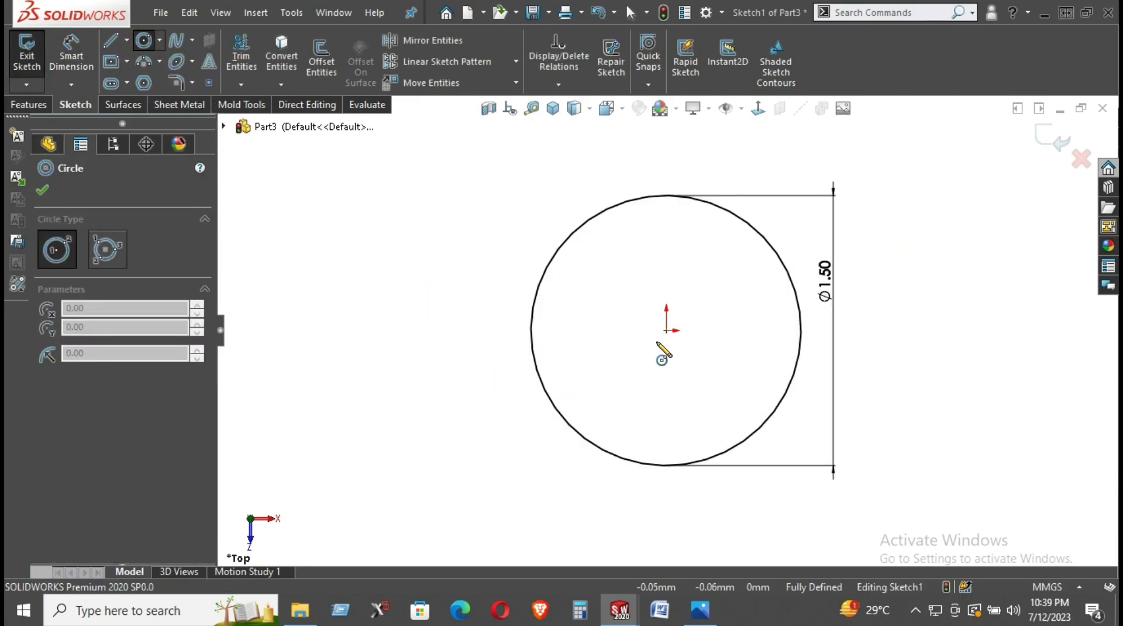
left_click(666, 331)
left_click(731, 329)
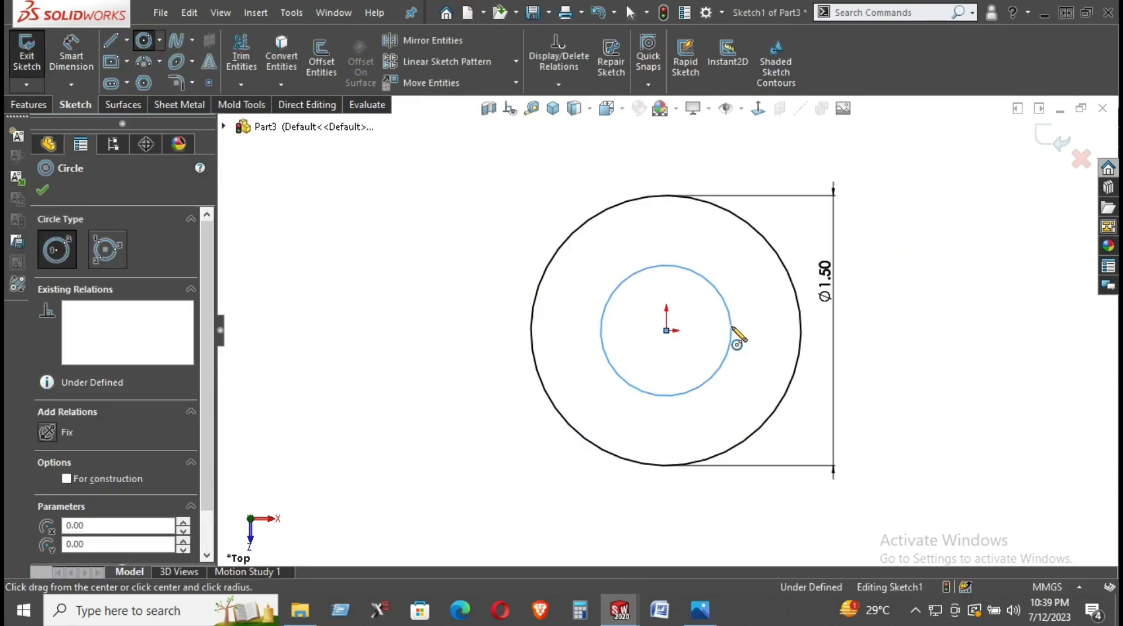
left_click(786, 197)
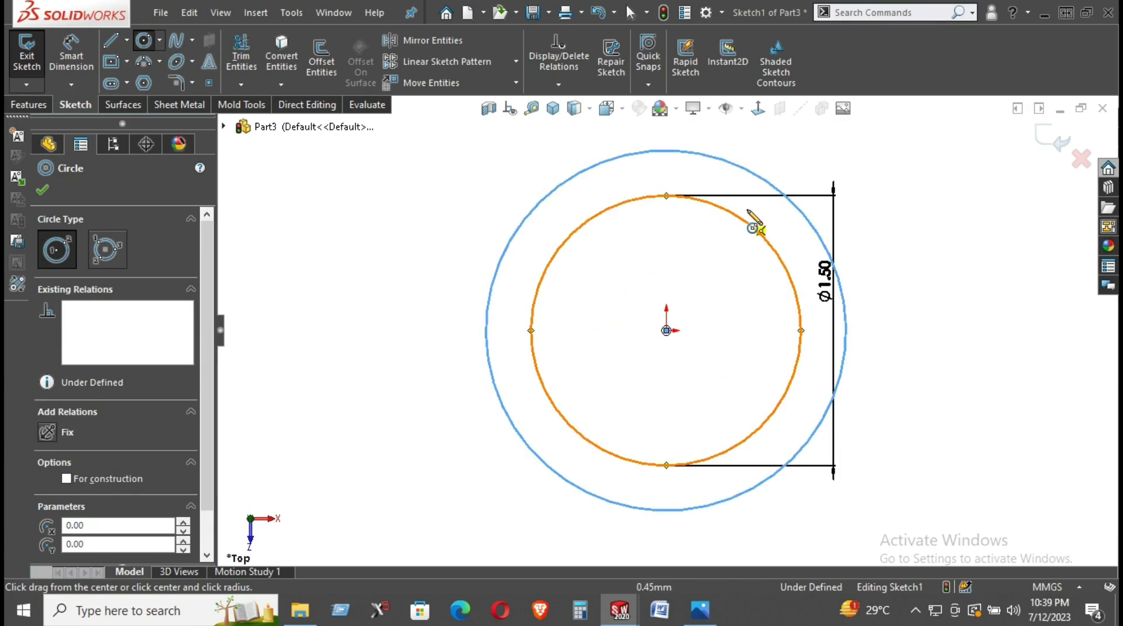
left_click(903, 250)
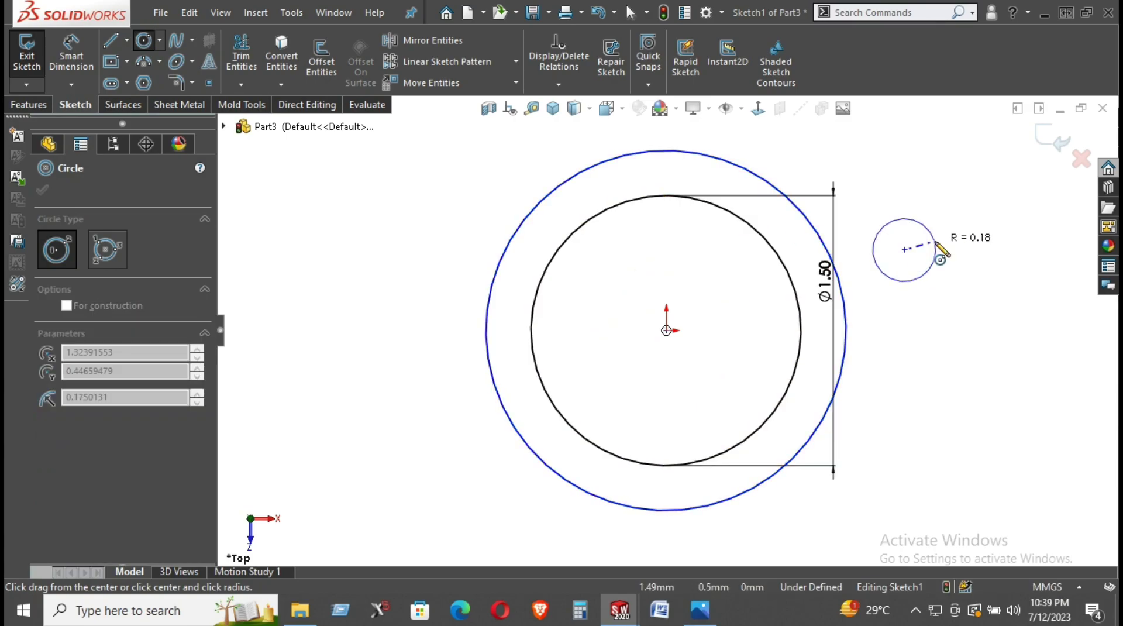
key("Escape")
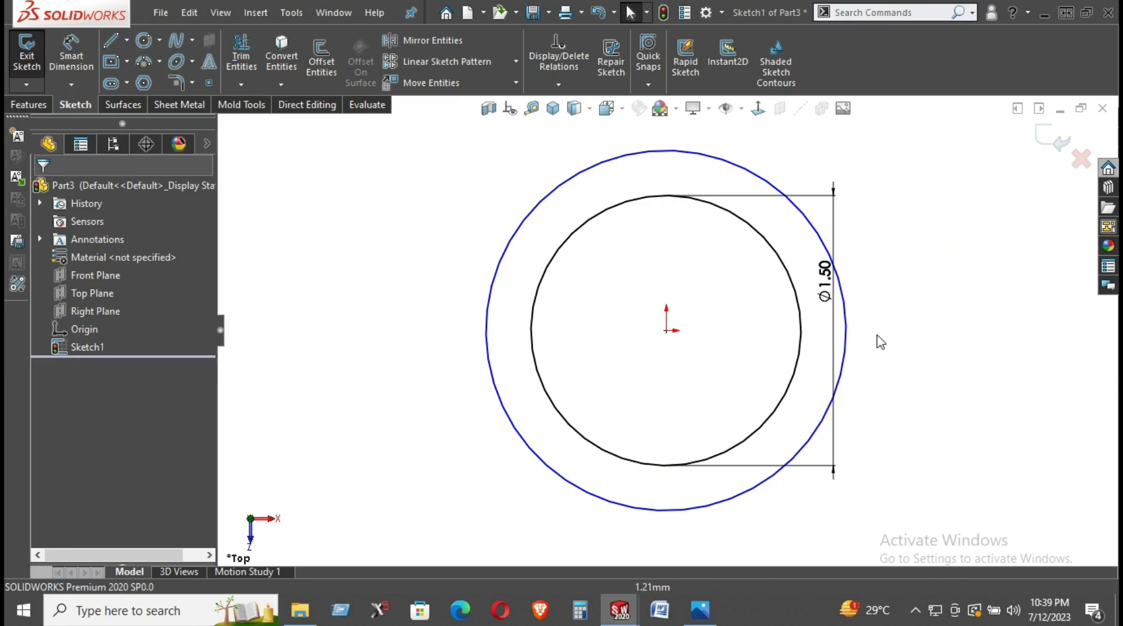
right_click_drag(920, 363, 938, 225)
left_click(847, 331)
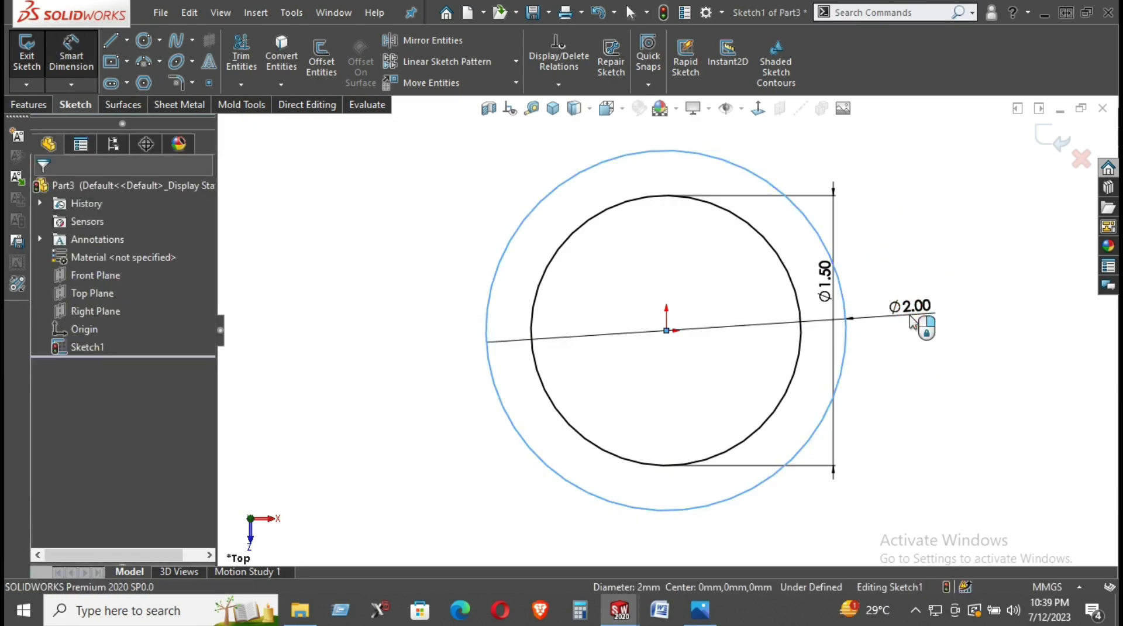
left_click(914, 320)
key("Return")
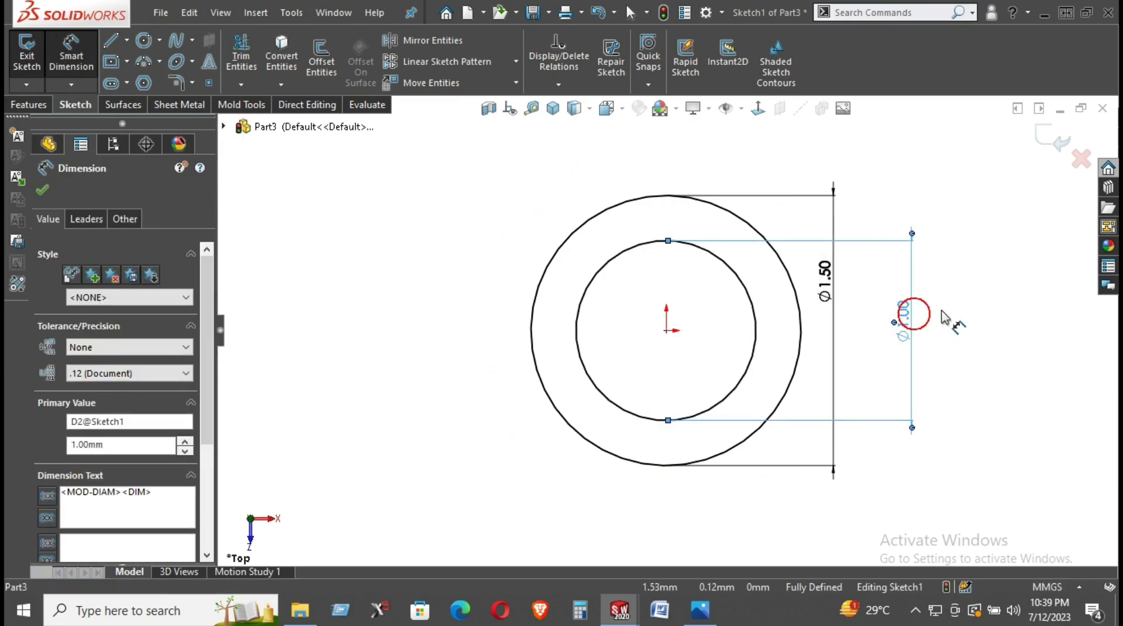
key("Escape")
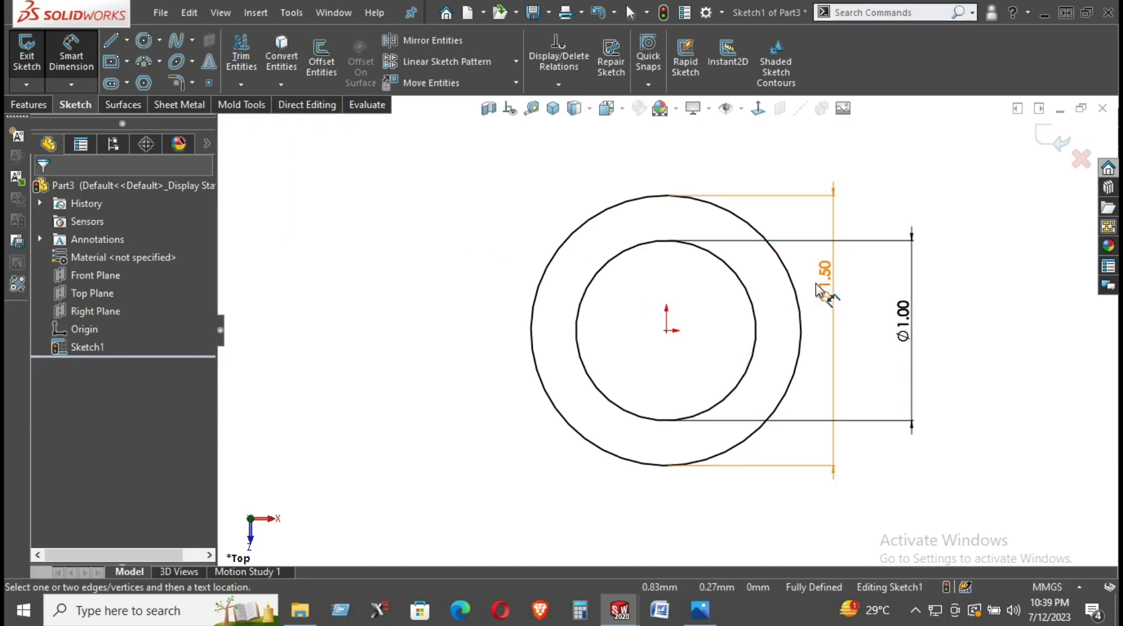
Step: Reposition the Ø1.00 and Ø1.50 diameter dimensions neatly beside the circles
left_click_drag(825, 296, 939, 310)
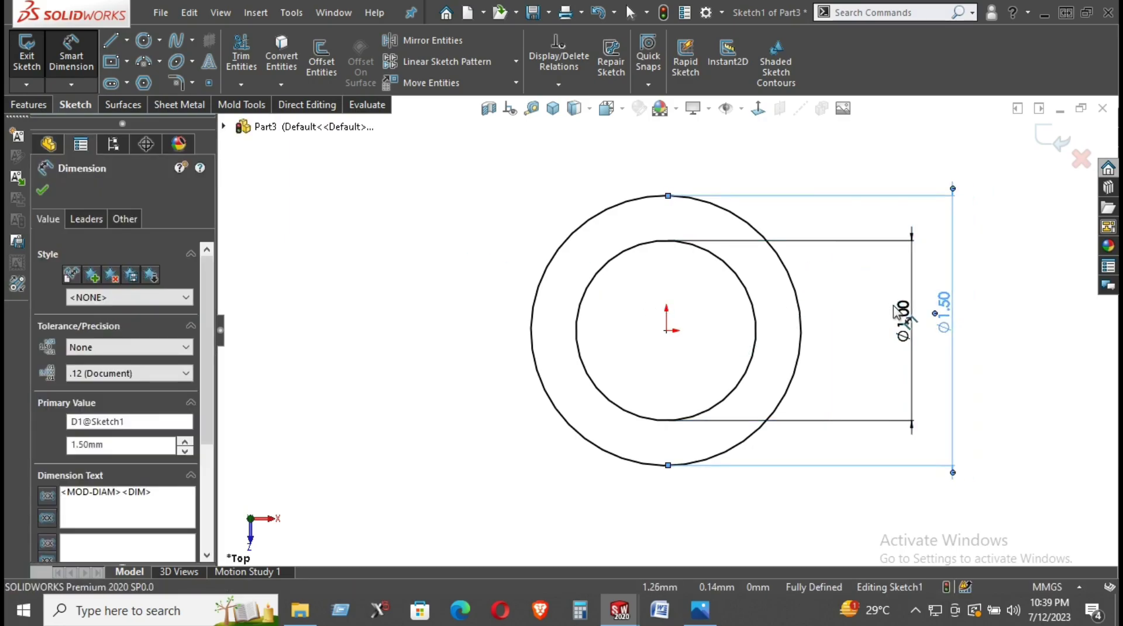
left_click(877, 318)
left_click_drag(877, 318, 769, 318)
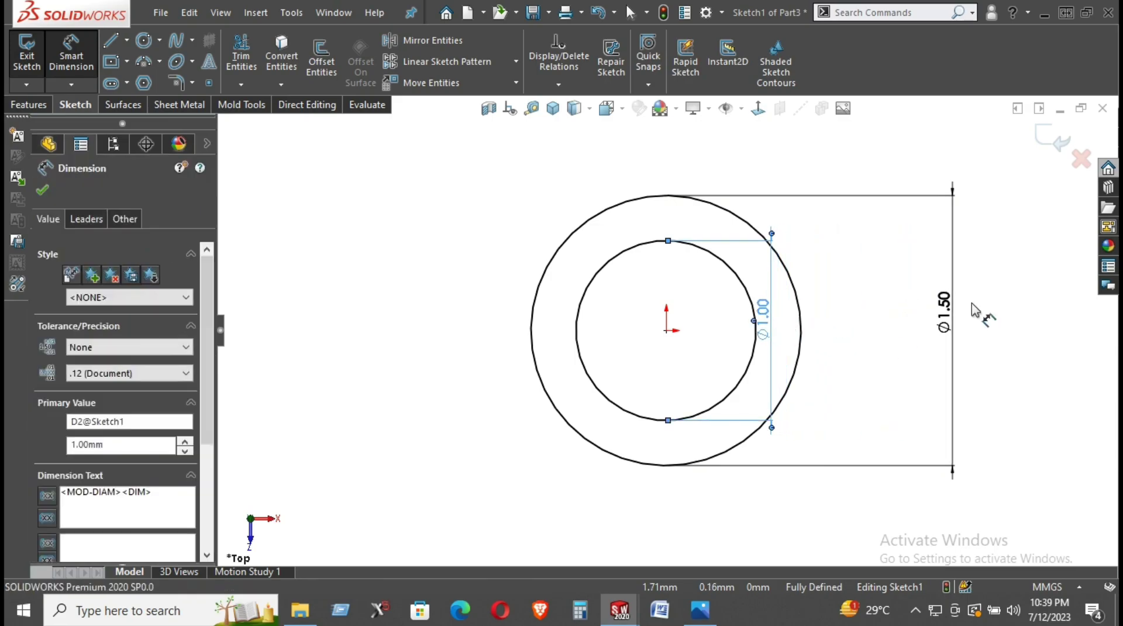
left_click_drag(950, 310, 837, 310)
left_click(943, 313)
Step: Zoom out and draw a large circle at the origin, dimensioned Ø5.14
key("z")
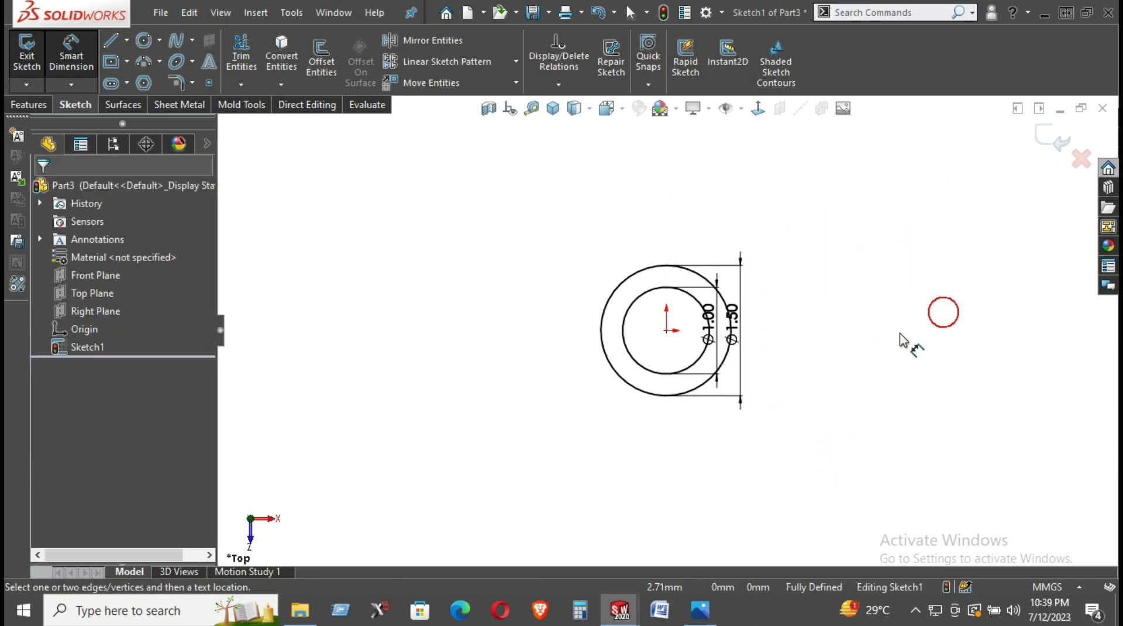
right_click(753, 219)
left_click(803, 272)
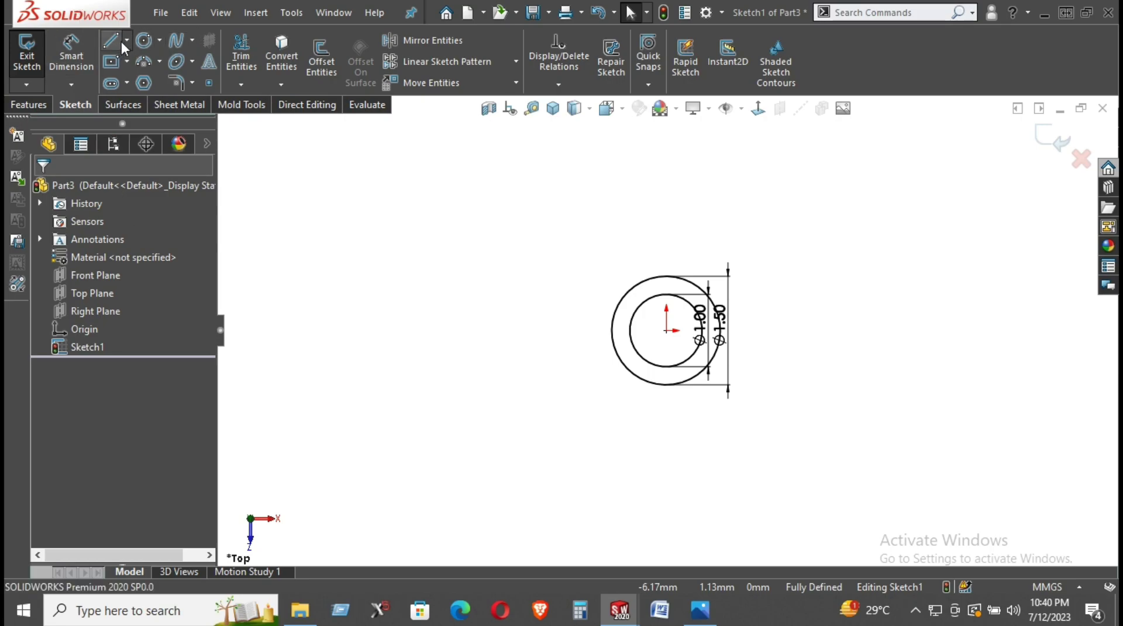
left_click(145, 41)
left_click(667, 330)
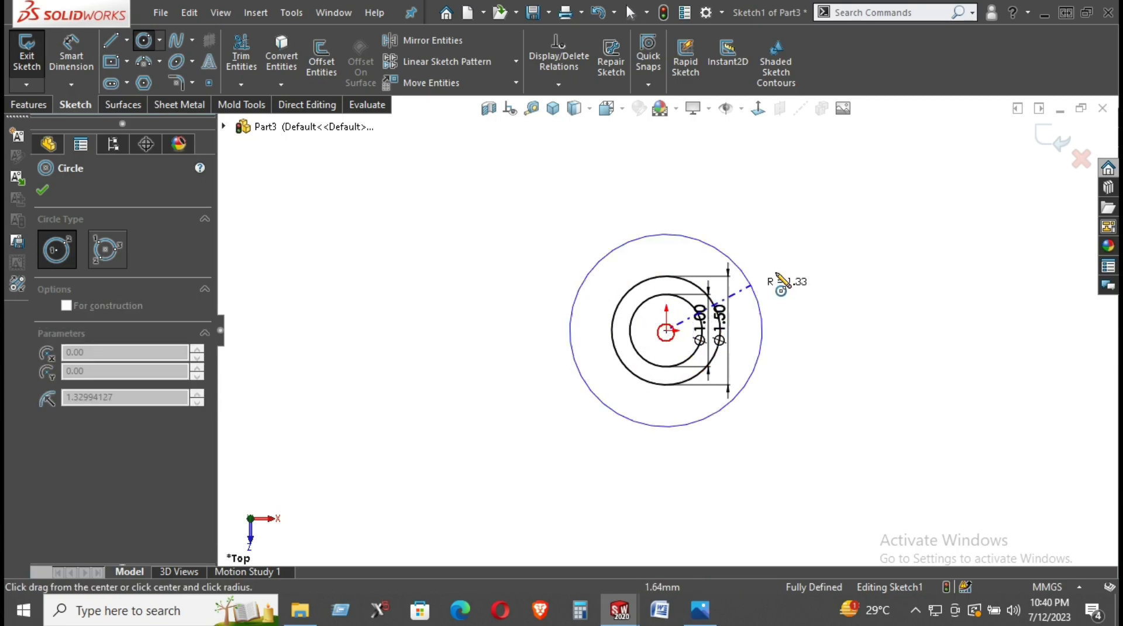
left_click(854, 216)
key("d")
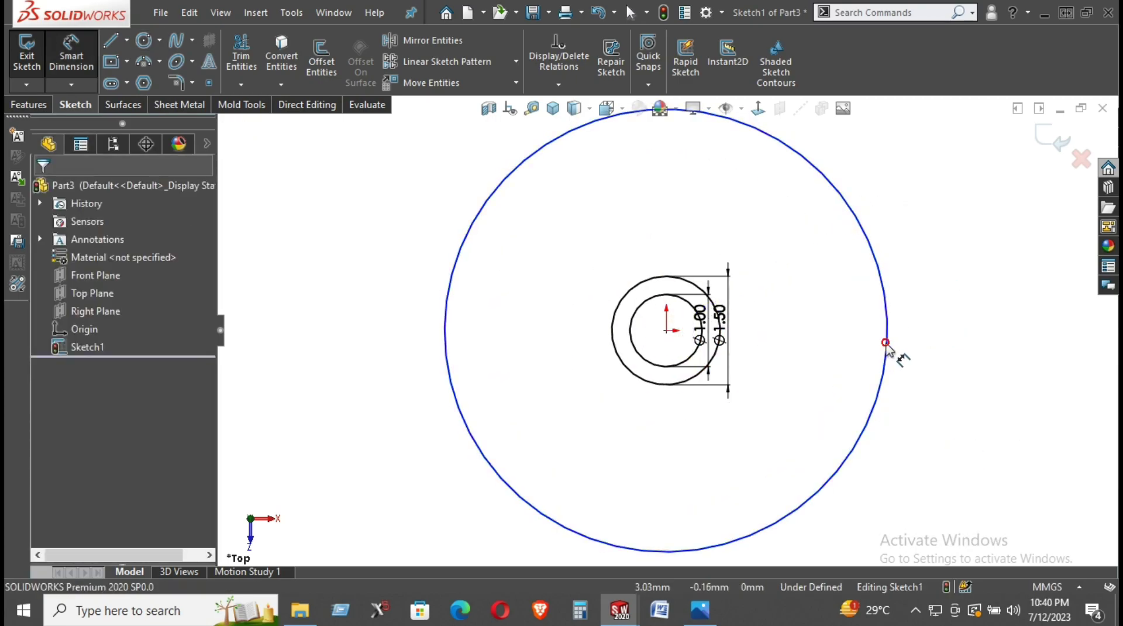
left_click(883, 343)
left_click(953, 344)
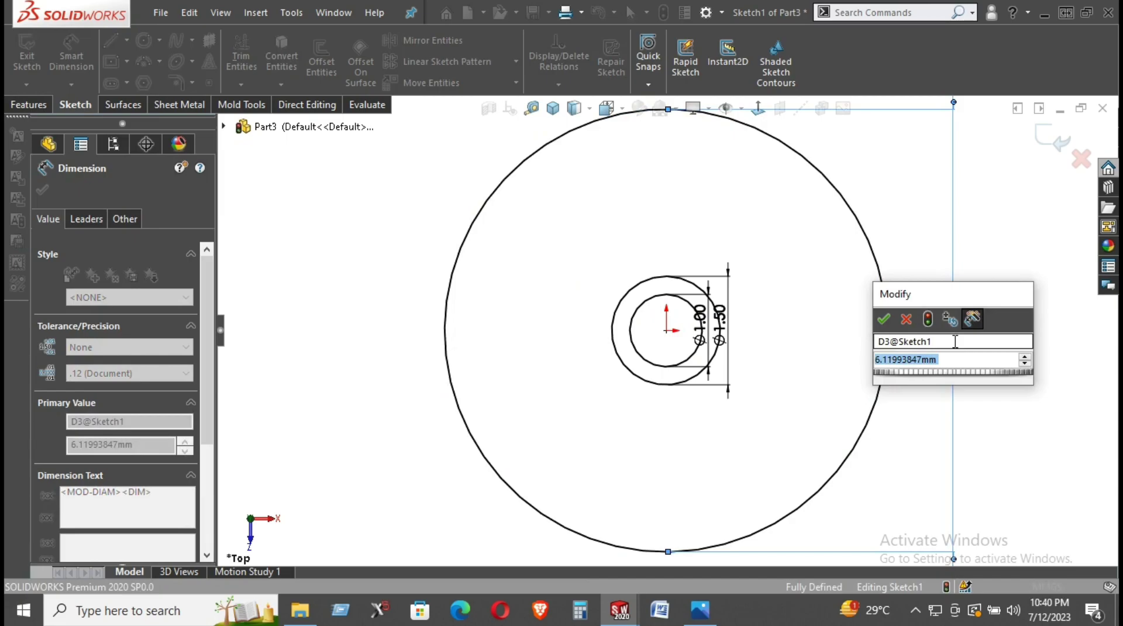
type("5.15")
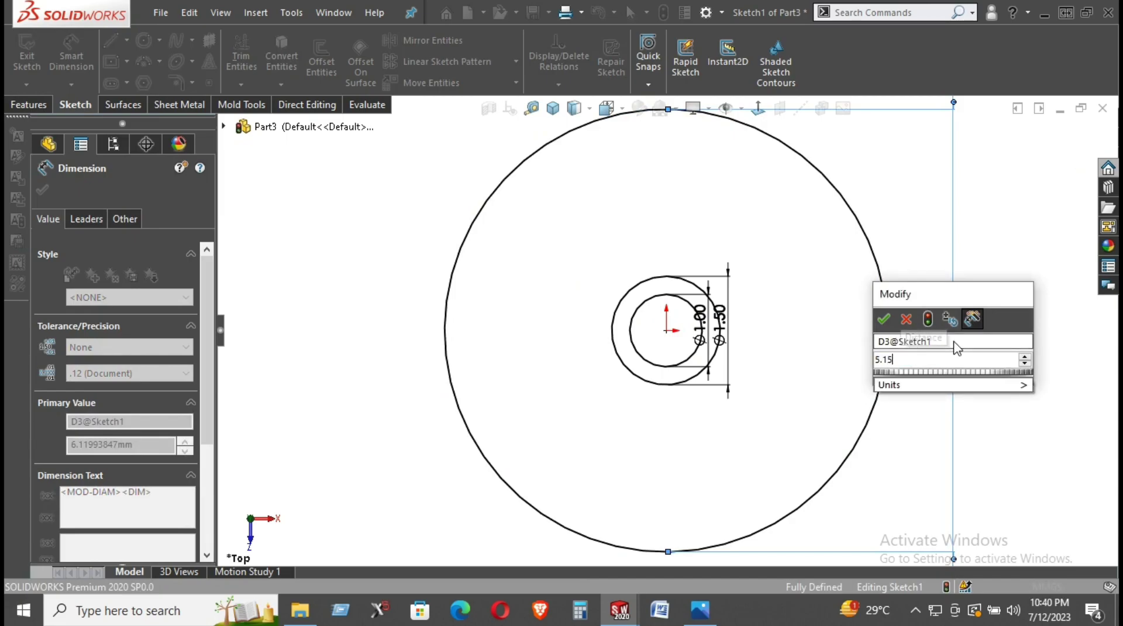
key("BackSpace")
type("4")
key("Return")
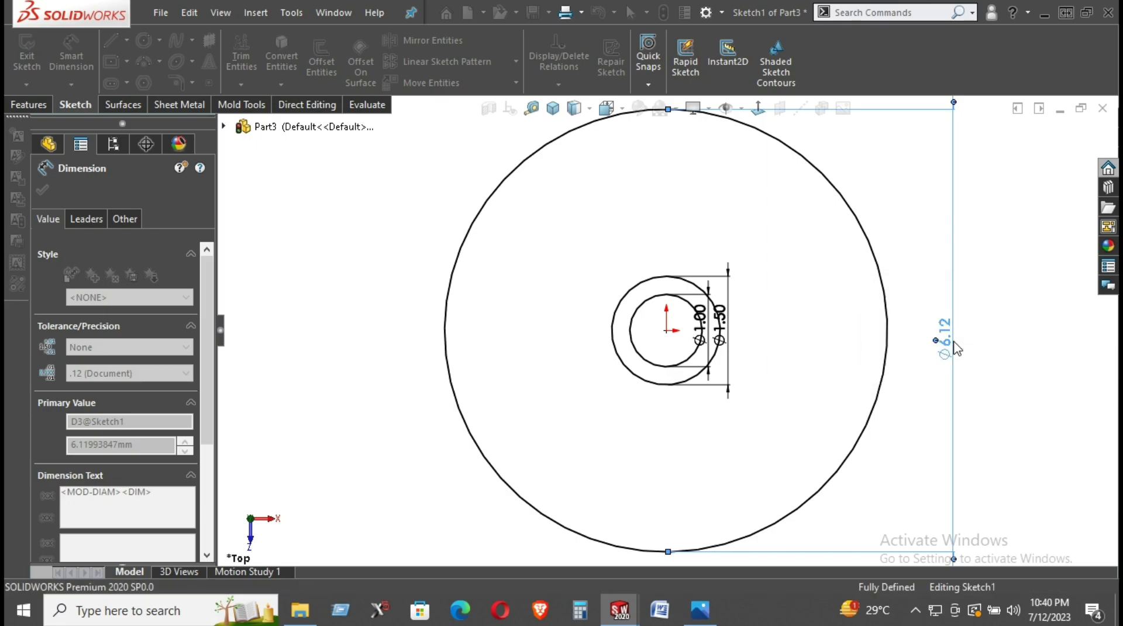
Step: Exit dimensioning and select the Ø5.14 outer circle
scroll(107, 415, "down", 3)
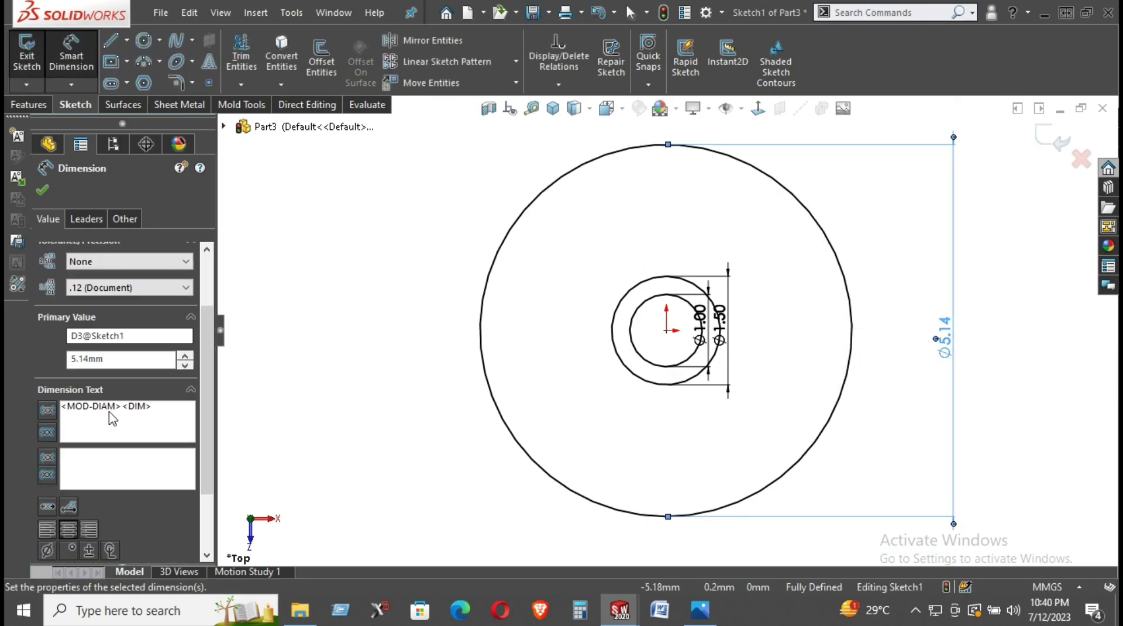
scroll(95, 420, "down", 3)
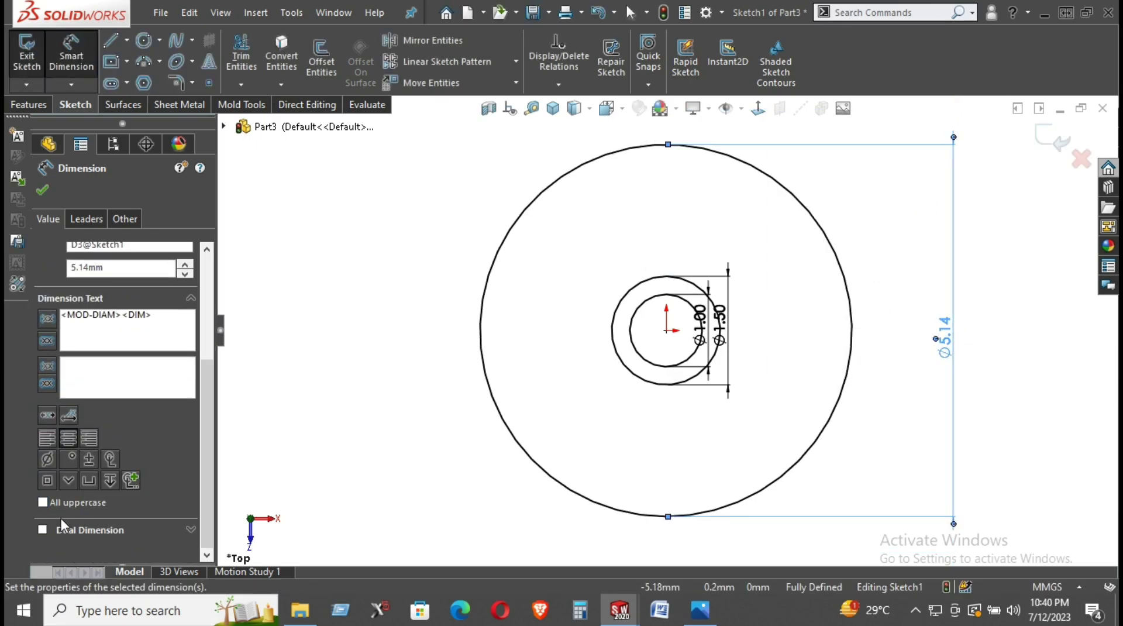
scroll(164, 467, "up", 3)
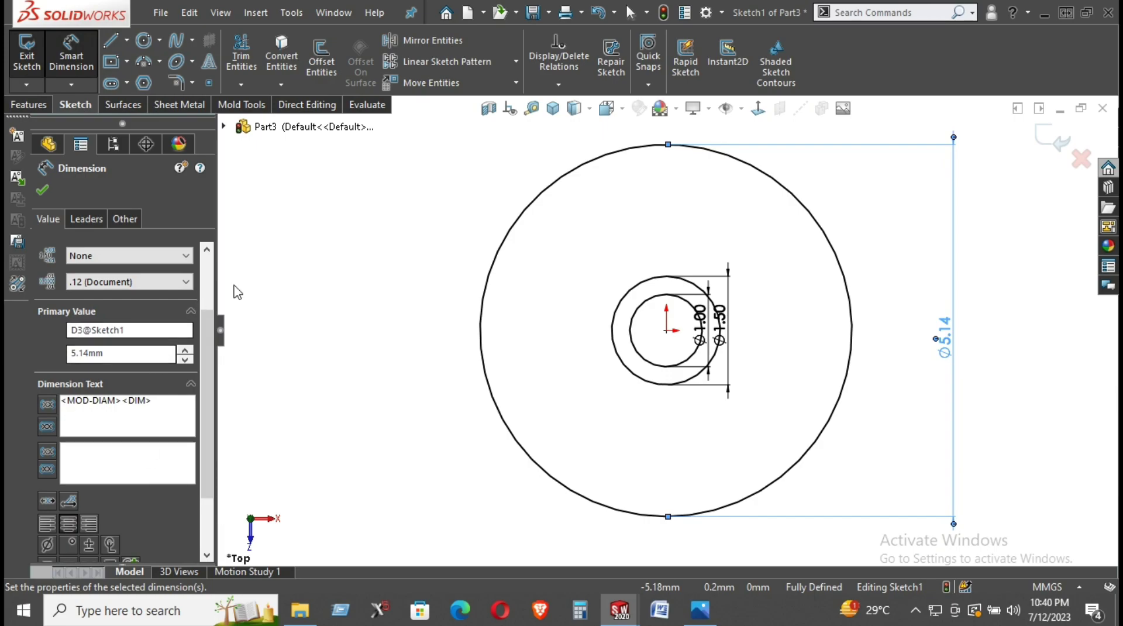
right_click(400, 228)
left_click(438, 283)
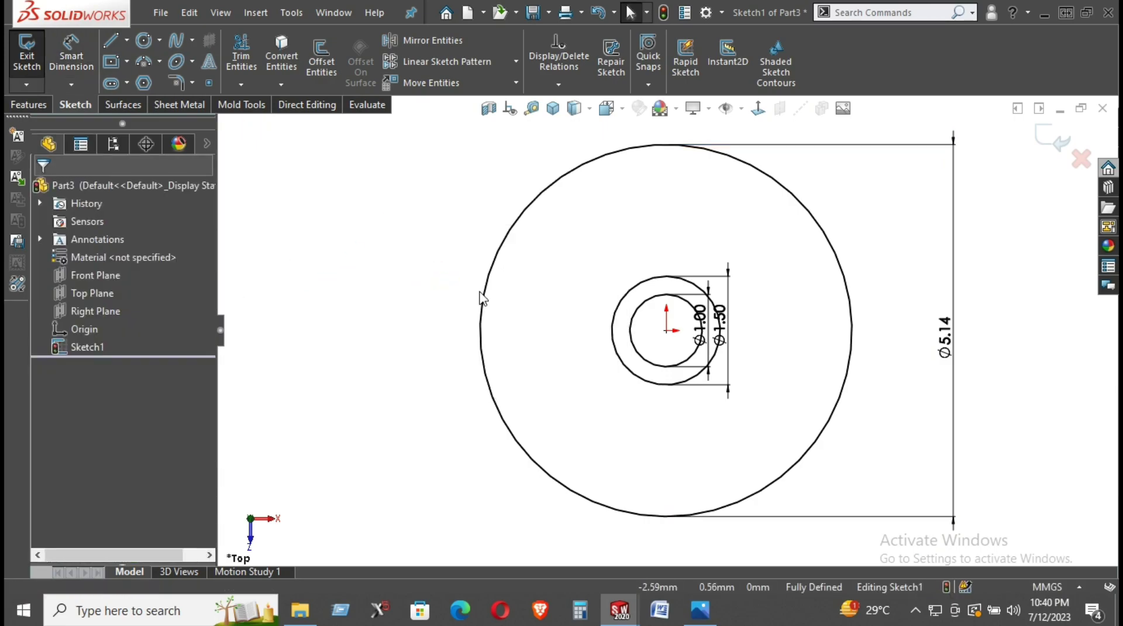
left_click(483, 288)
left_click(560, 240)
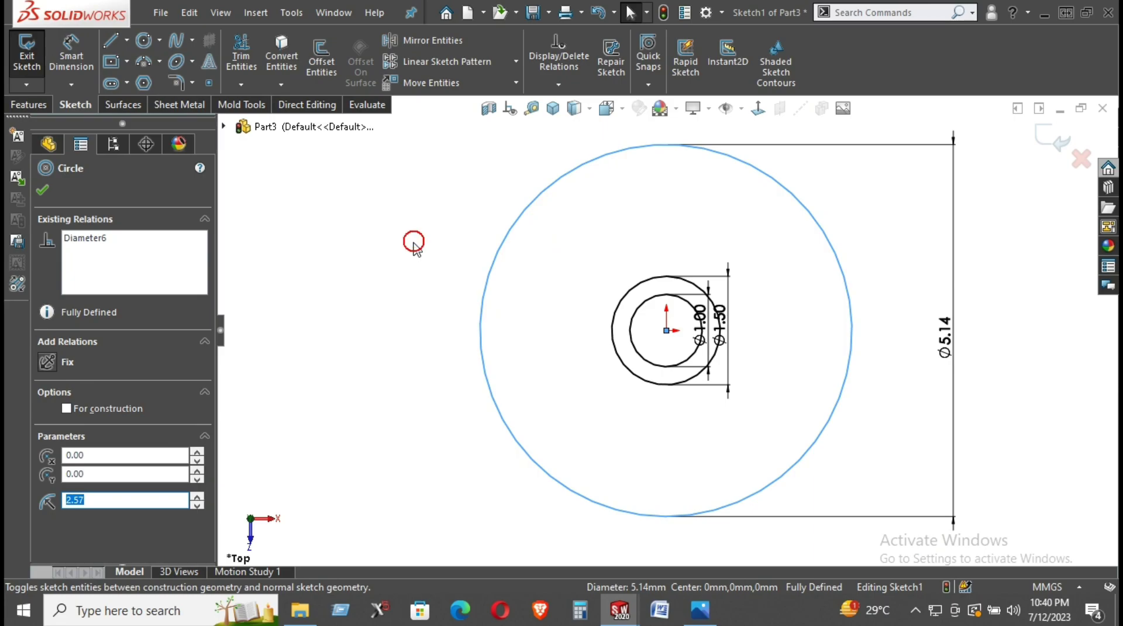
Step: Drag the Ø1.00, Ø1.50 and Ø5.14 dimensions rightward into a non-overlapping row
left_click(416, 257)
scroll(666, 324, "up", 4)
scroll(787, 344, "down", 4)
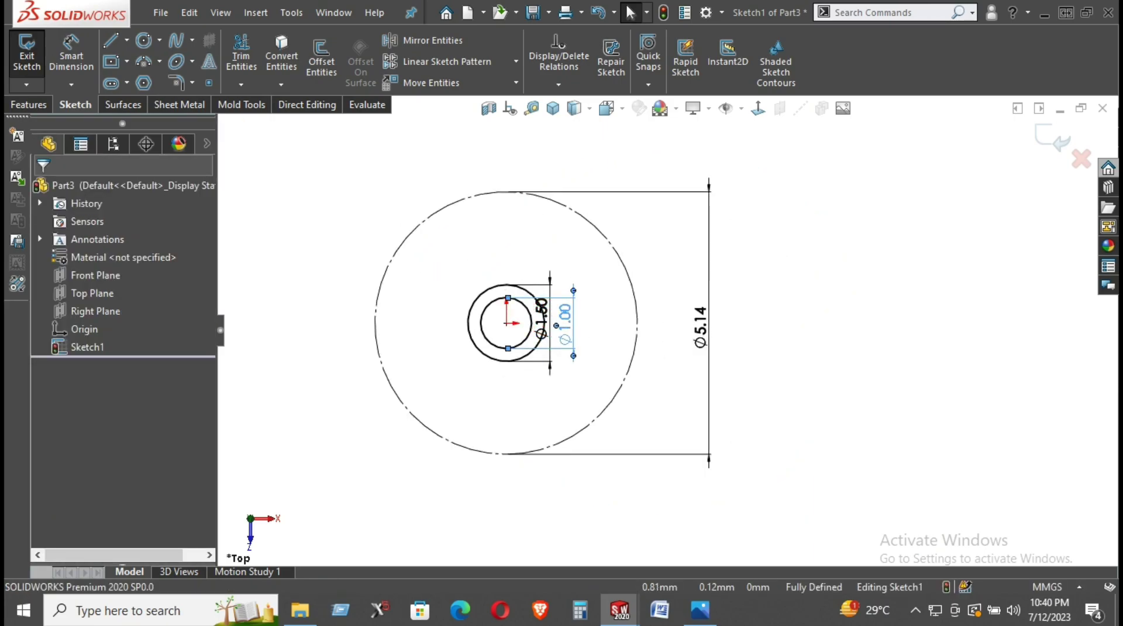
left_click(582, 331)
left_click_drag(582, 330, 605, 321)
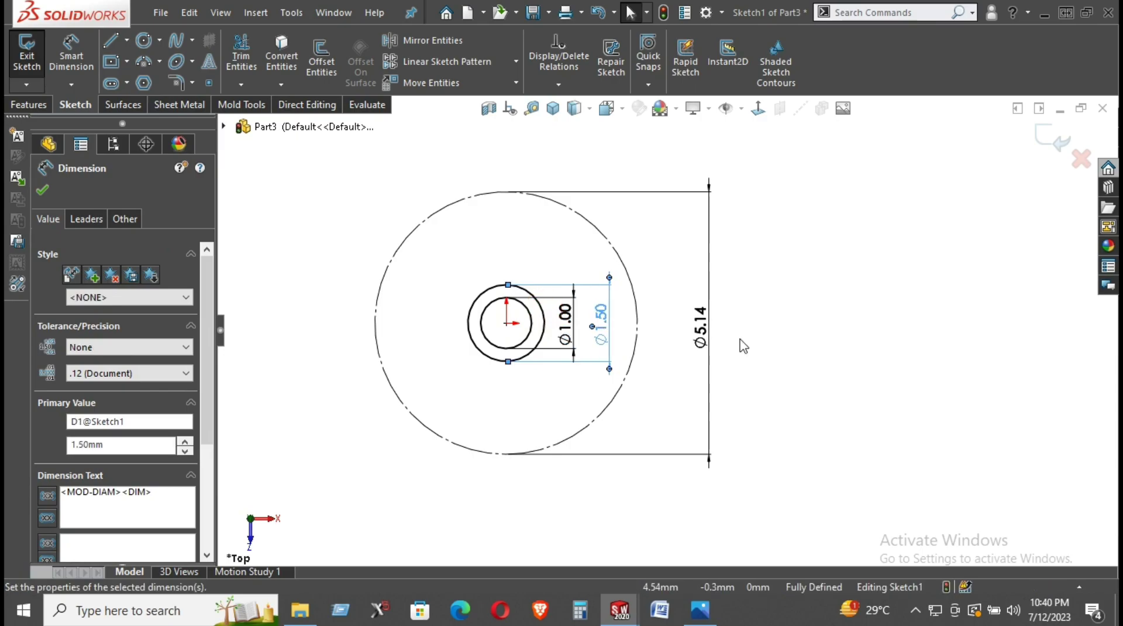
left_click(782, 319)
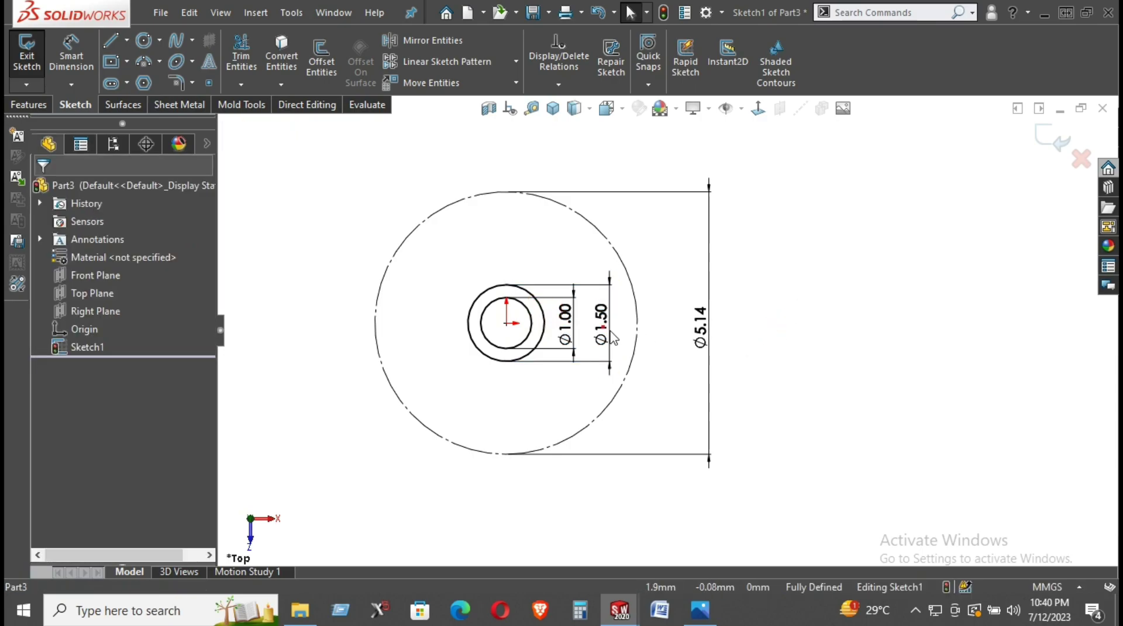
left_click_drag(608, 327, 848, 336)
left_click_drag(698, 329, 886, 334)
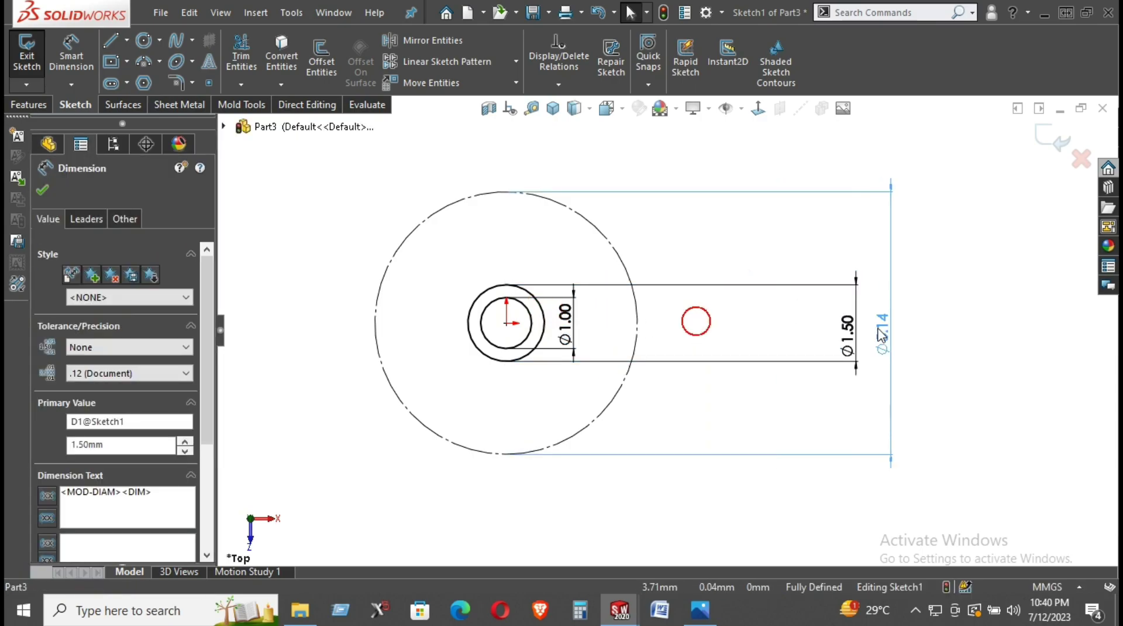
left_click_drag(563, 322, 769, 342)
left_click(751, 391)
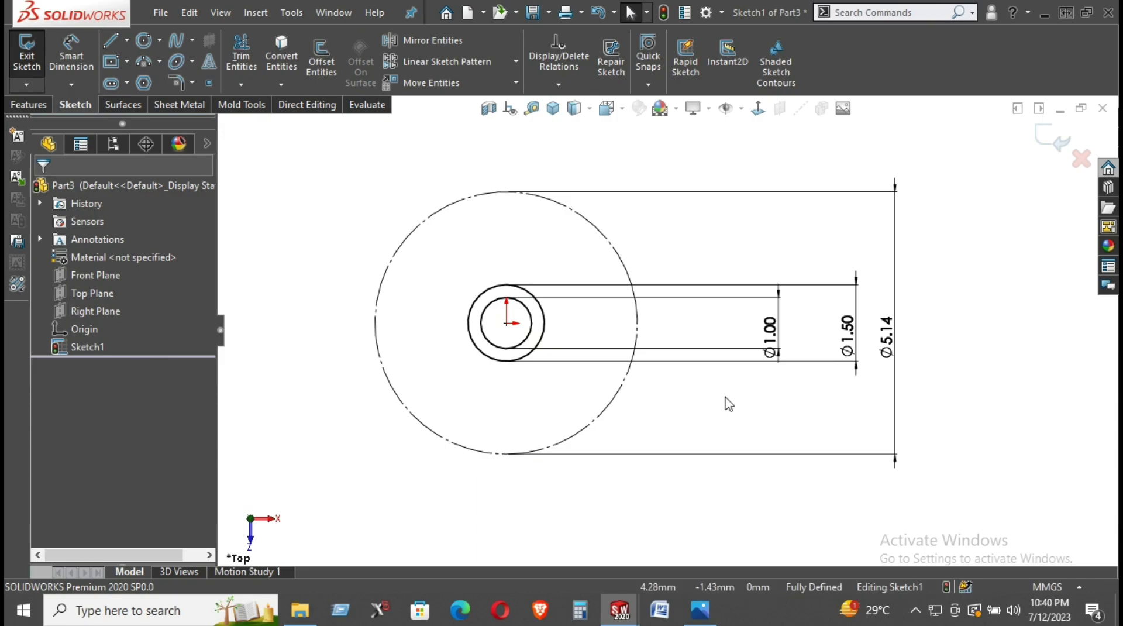
Step: Draw a circle at the origin and dimension it to Ø2.50
left_click(110, 42)
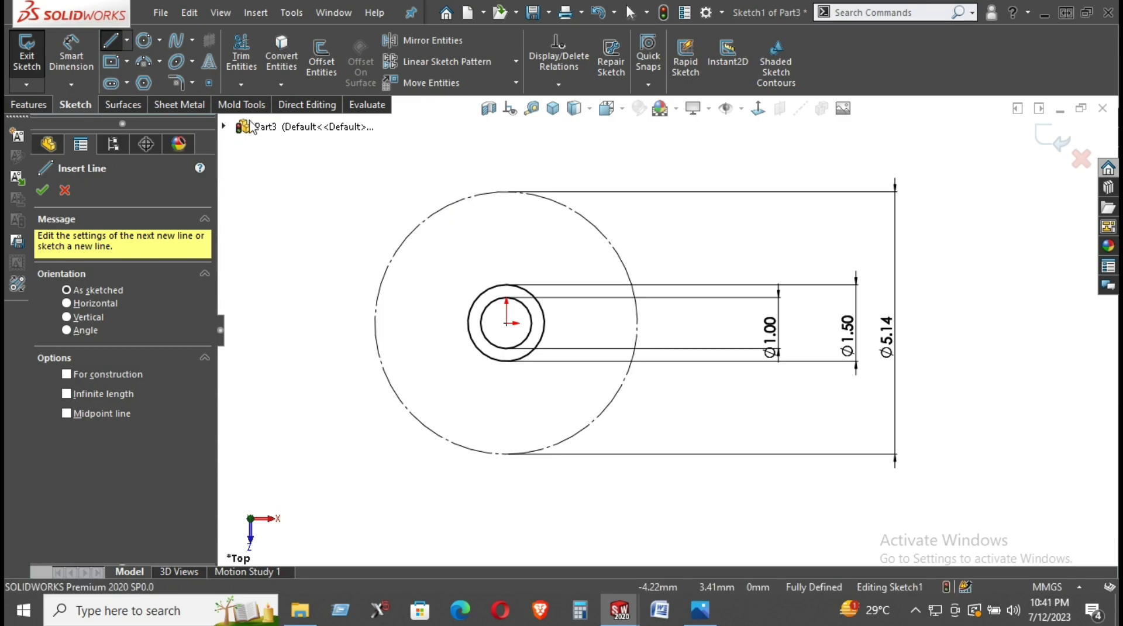
left_click(144, 41)
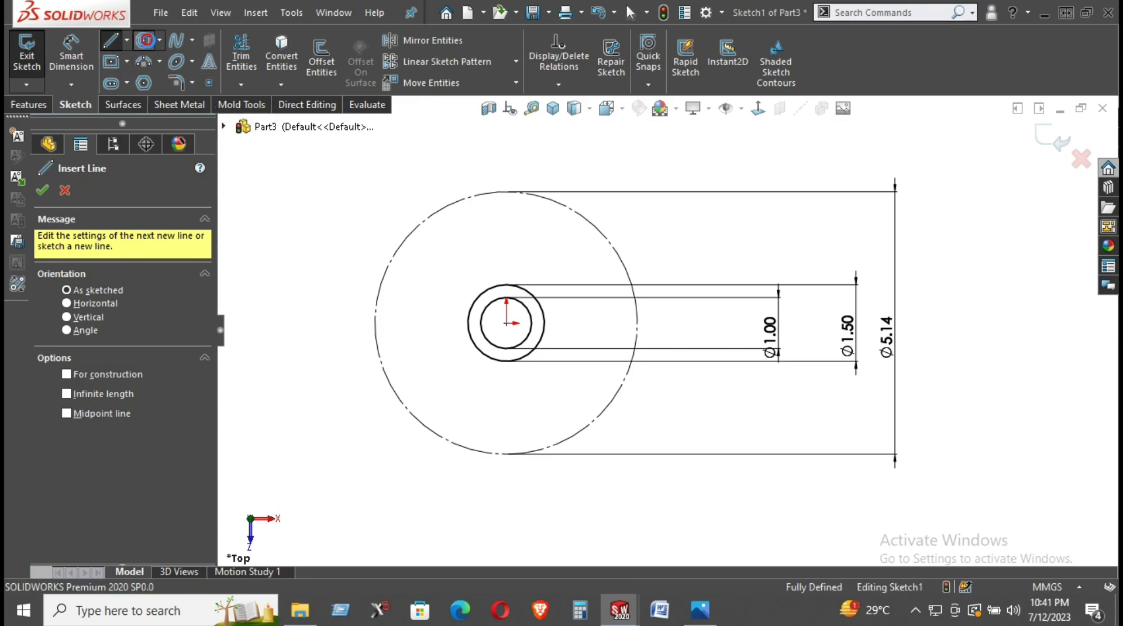
left_click(506, 322)
left_click(585, 323)
right_click_drag(625, 324, 608, 243)
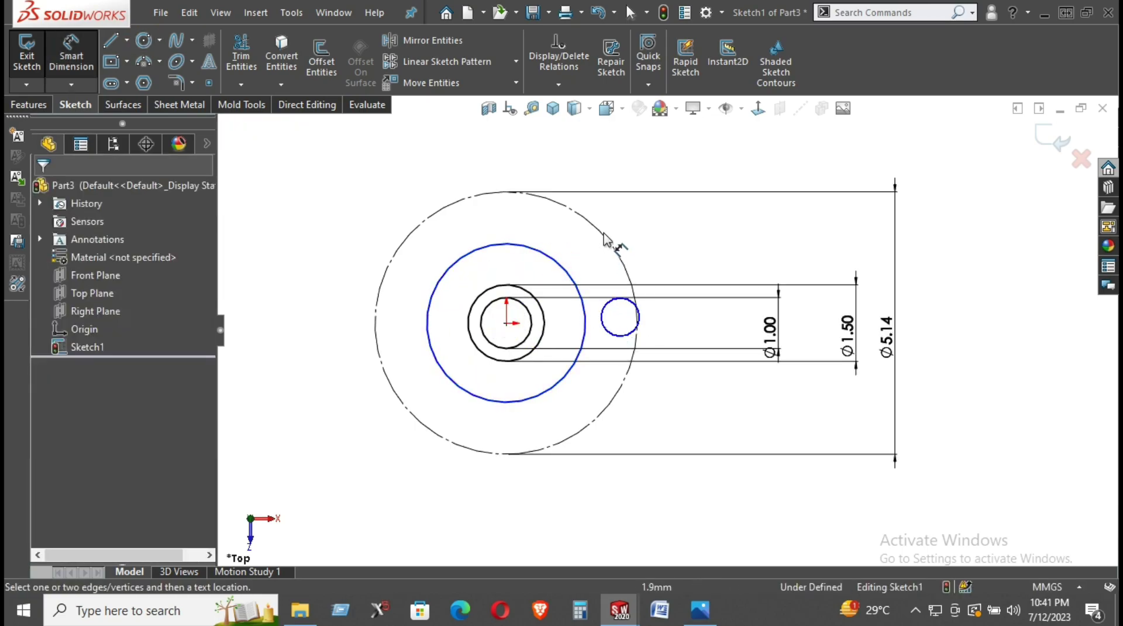
left_click(578, 282)
left_click(660, 236)
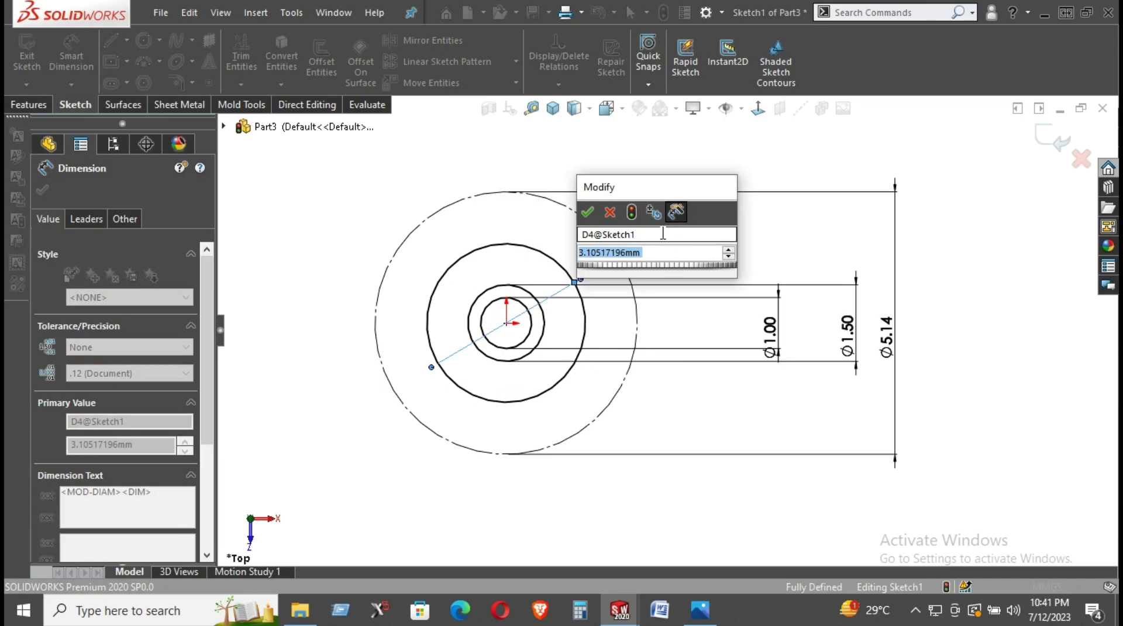
type("2.5")
key("Return")
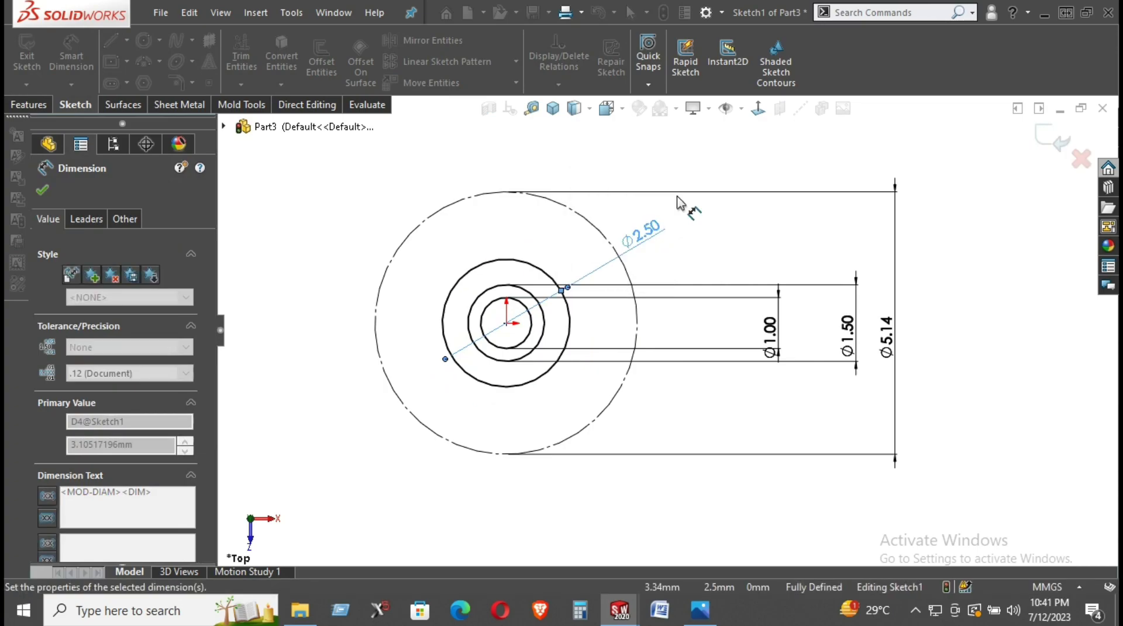
Step: Convert the Ø2.50 circle to construction geometry
right_click(704, 241)
left_click(767, 286)
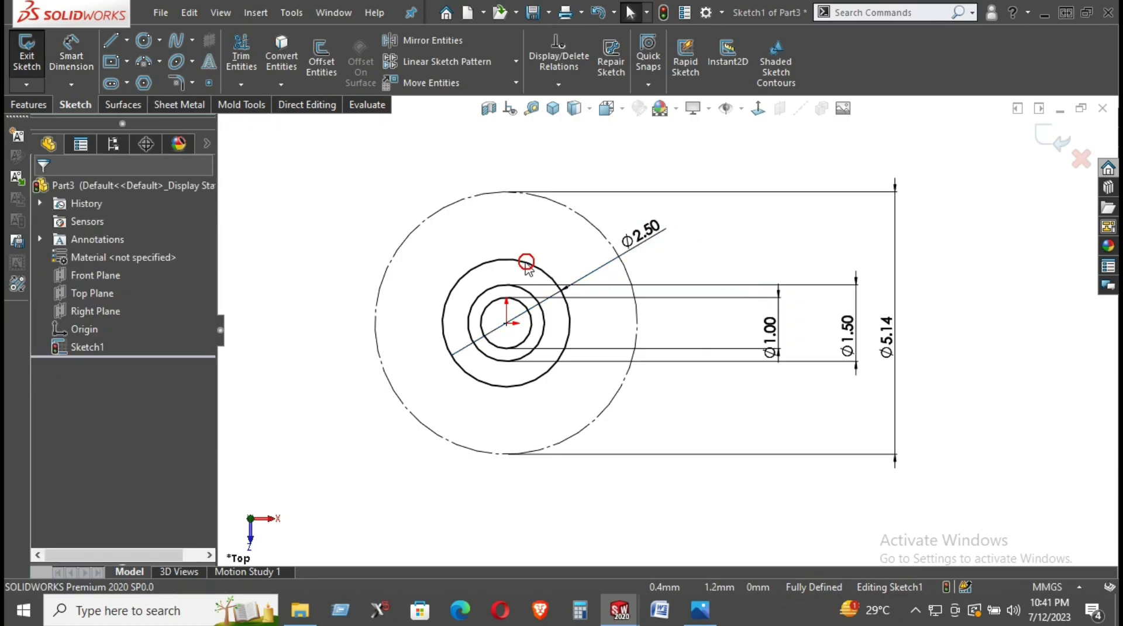
left_click(527, 263)
left_click(600, 215)
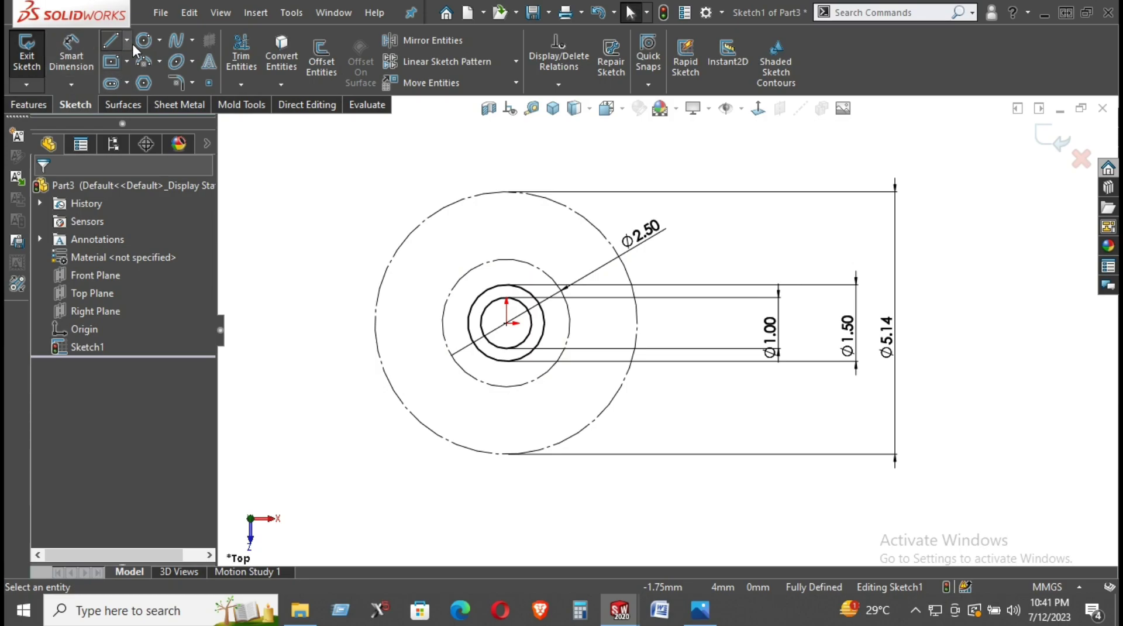
Step: Draw two vertical lines above the centre joined at the bottom by a tangent arc
left_click(111, 40)
left_click(482, 214)
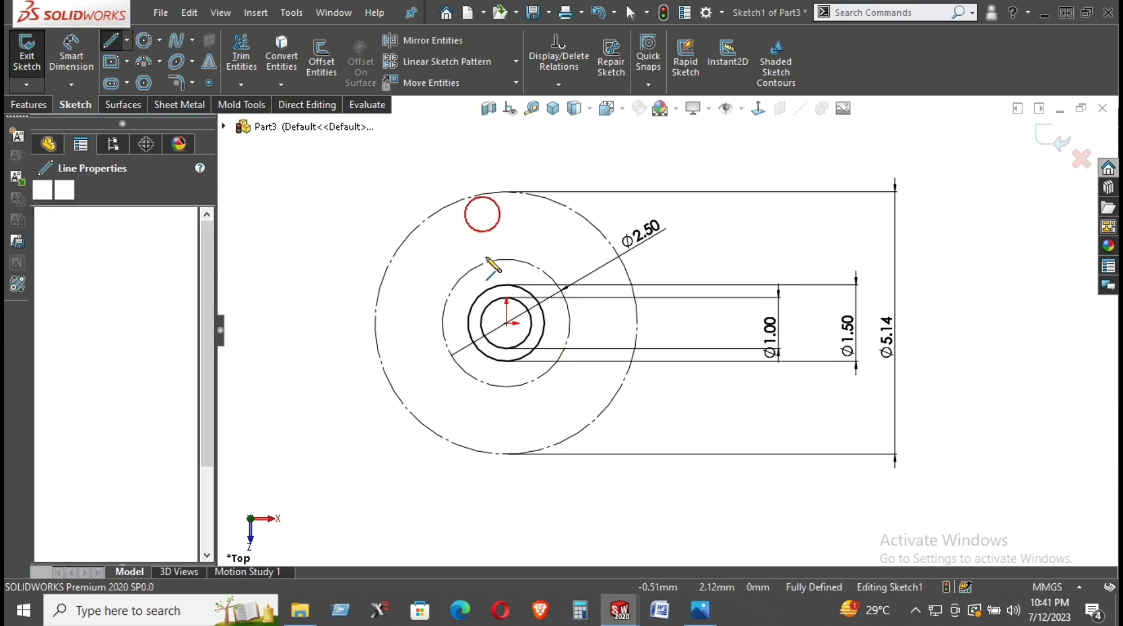
left_click(482, 264)
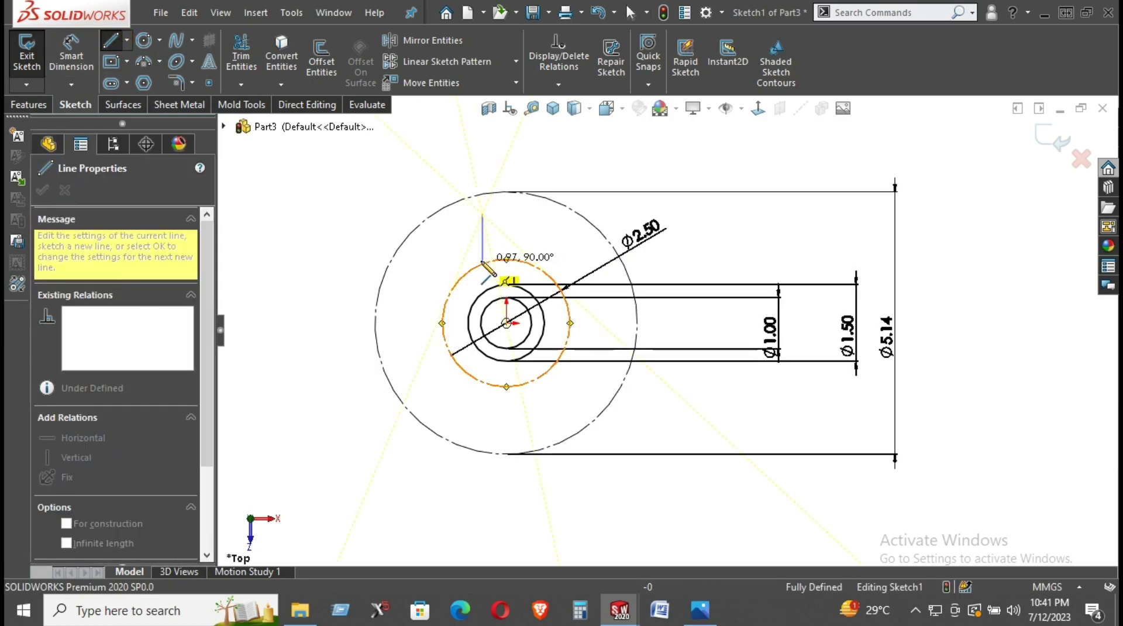
double_click(532, 264)
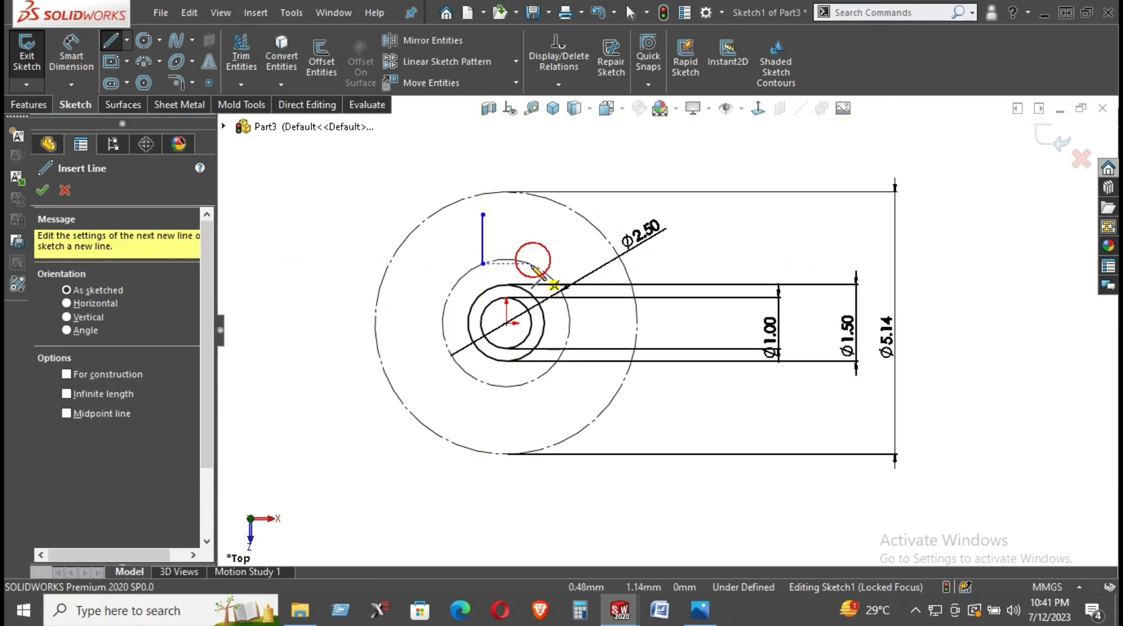
left_click(531, 263)
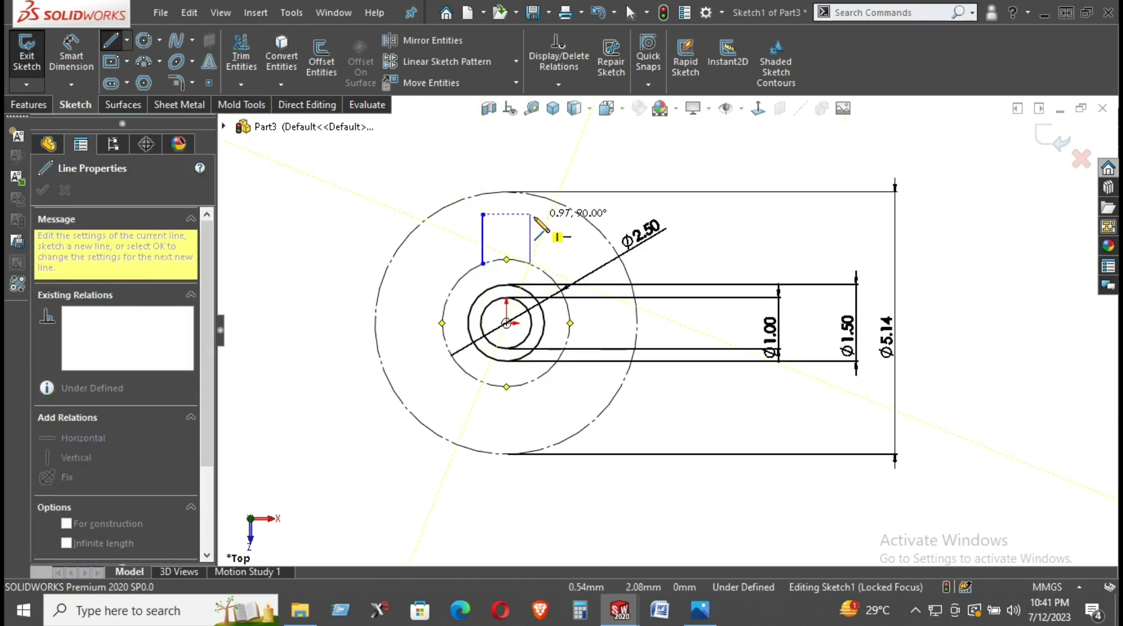
double_click(531, 215)
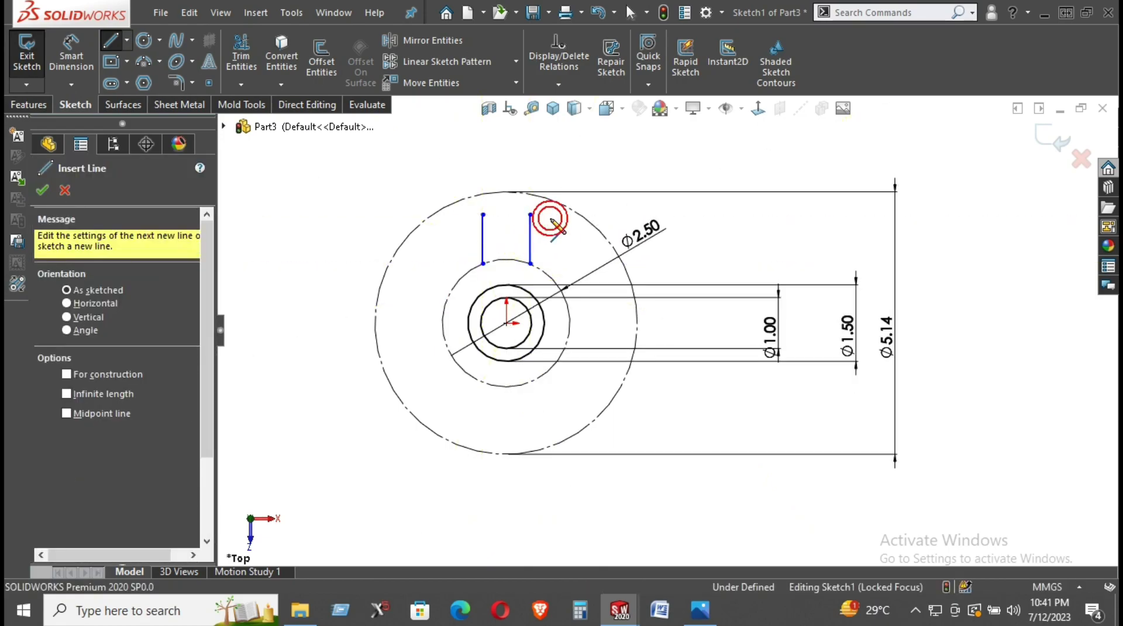
left_click(483, 264)
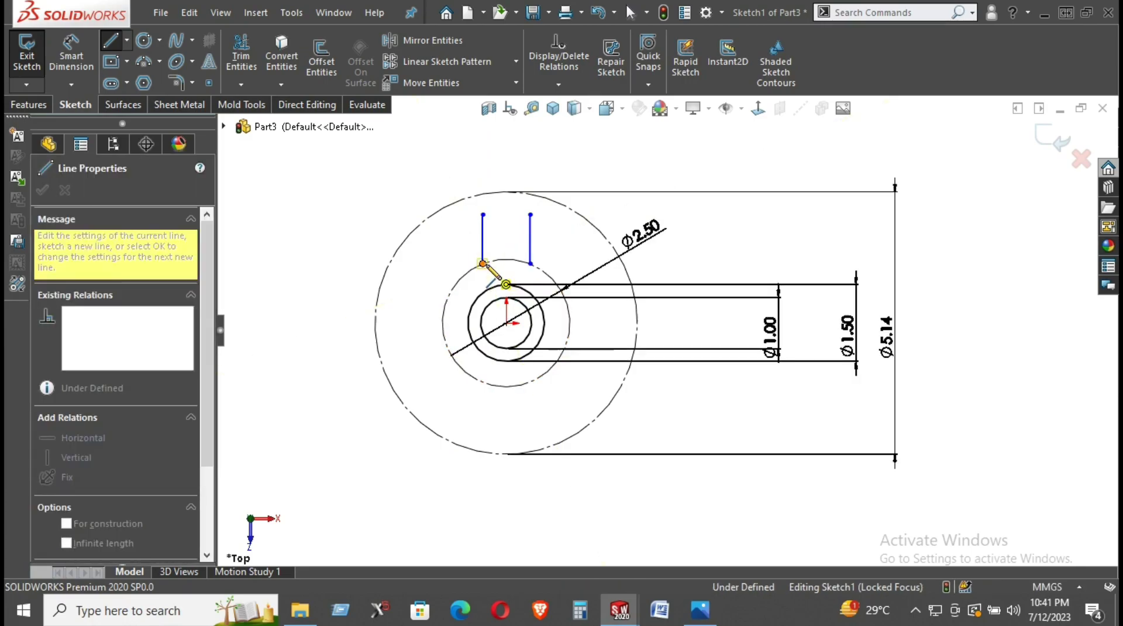
left_click(529, 264)
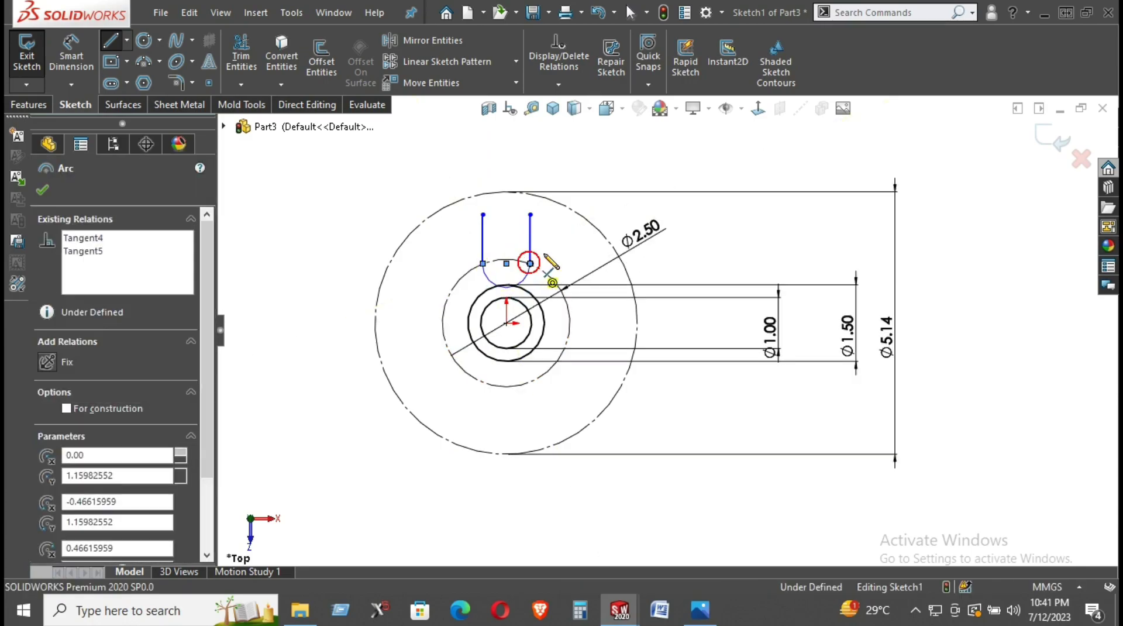
right_click(572, 244)
left_click(594, 256)
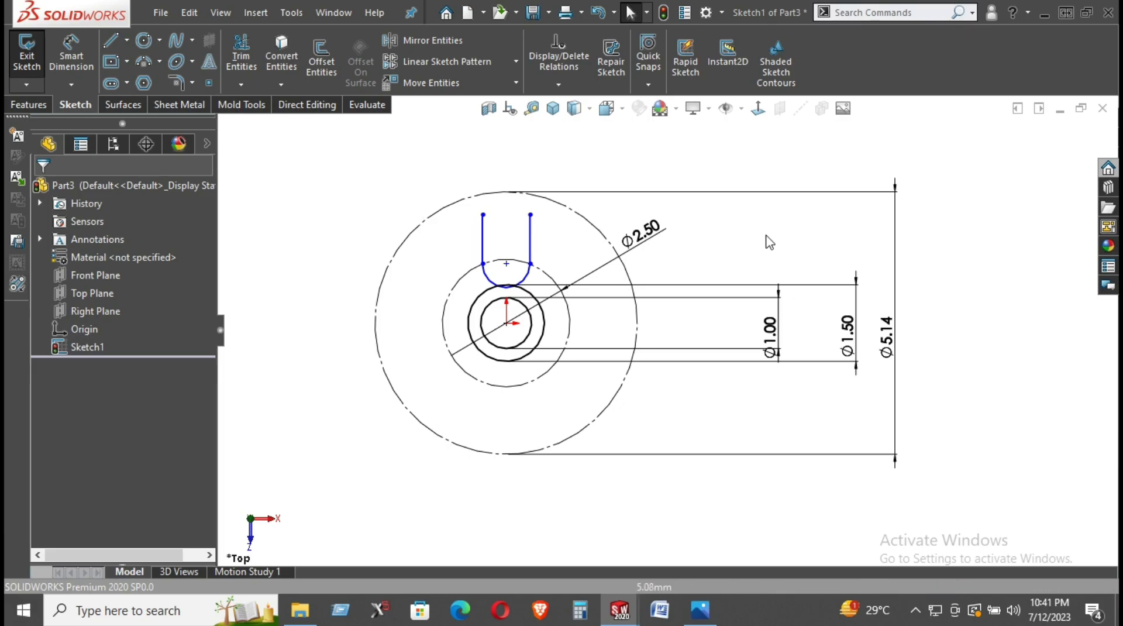
right_click_drag(745, 242, 742, 155)
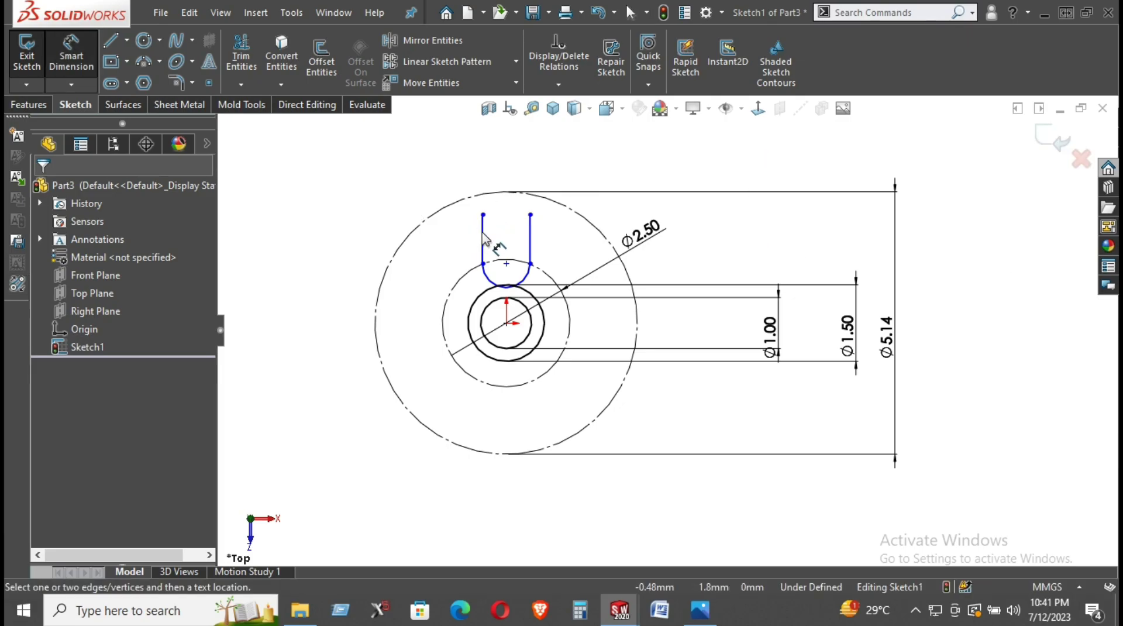
Step: Dimension the distance between the two slot lines to 0.5
left_click(529, 240)
left_click(482, 239)
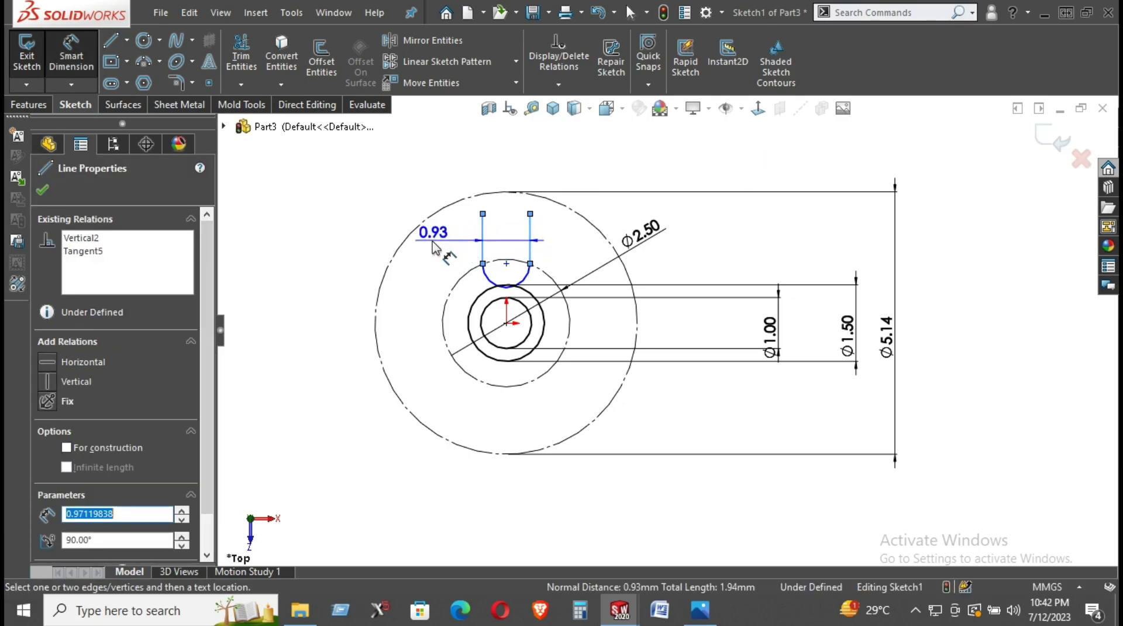
left_click(686, 251)
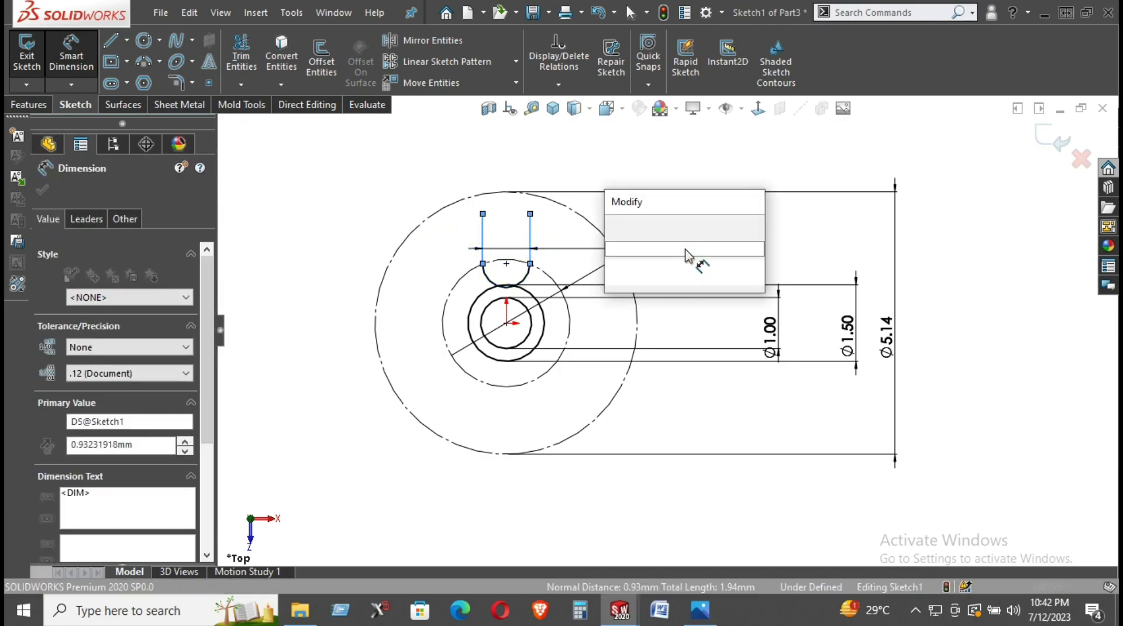
type(".5")
key("Return")
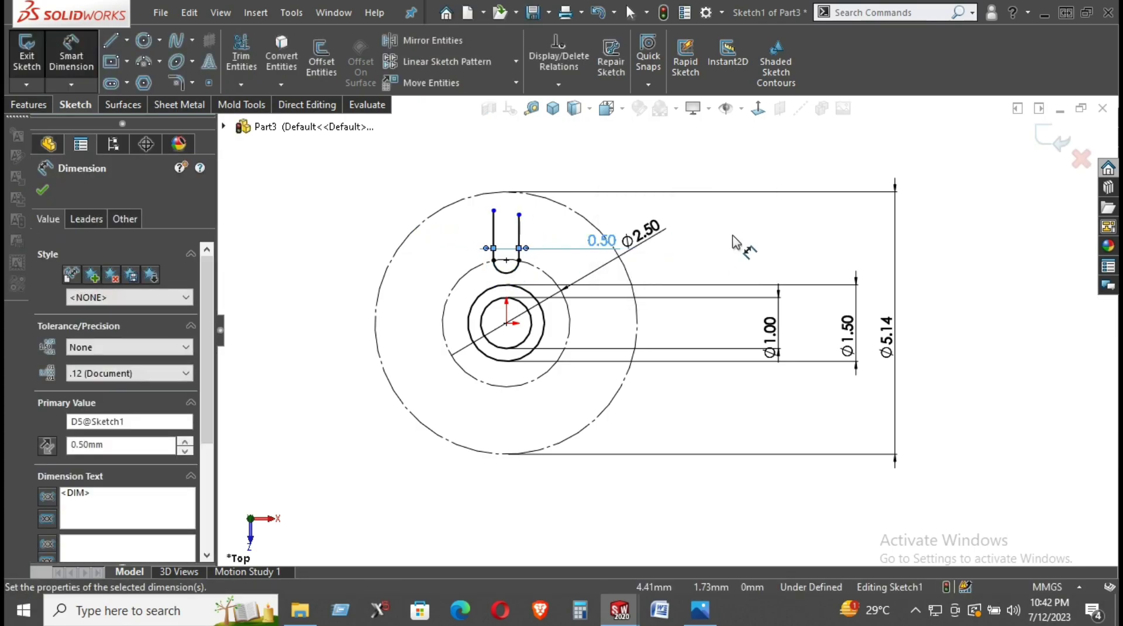
key("Escape")
Step: Add a Horizontal relation between the slot lines' two top endpoints
right_click(739, 224)
left_click(783, 274)
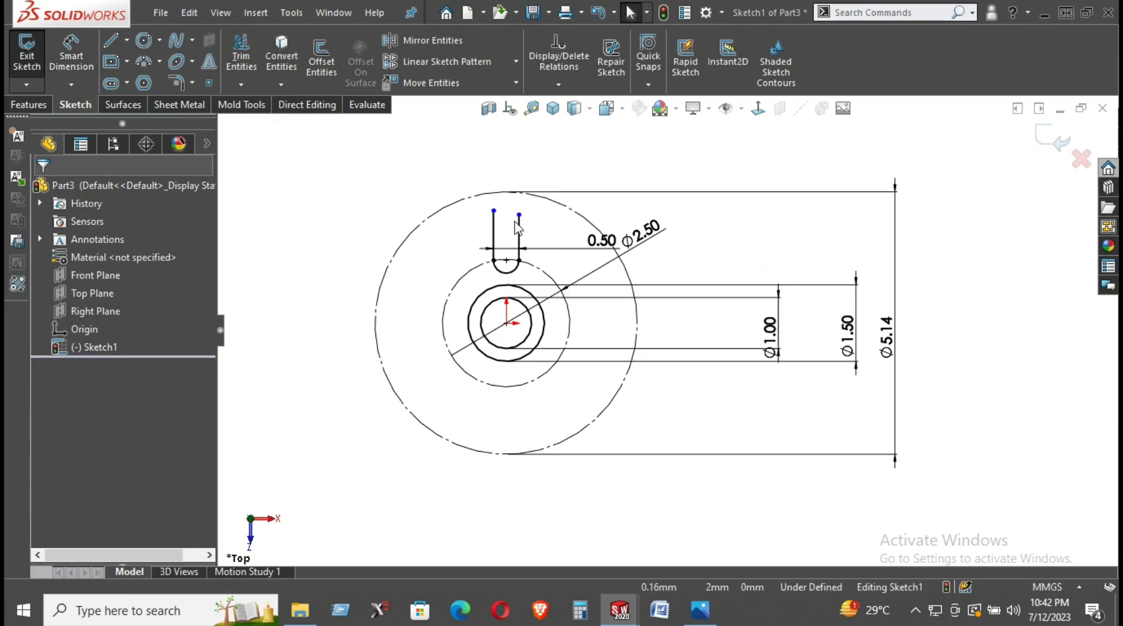
left_click(493, 210)
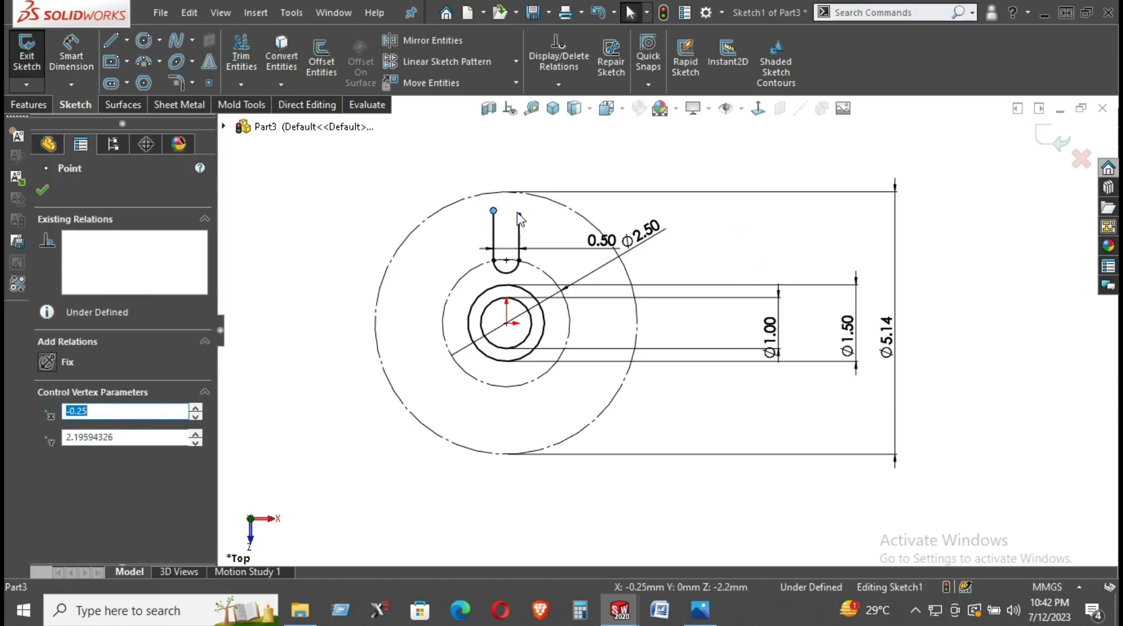
left_click(518, 210, "ctrl")
left_click(571, 145)
left_click(714, 247)
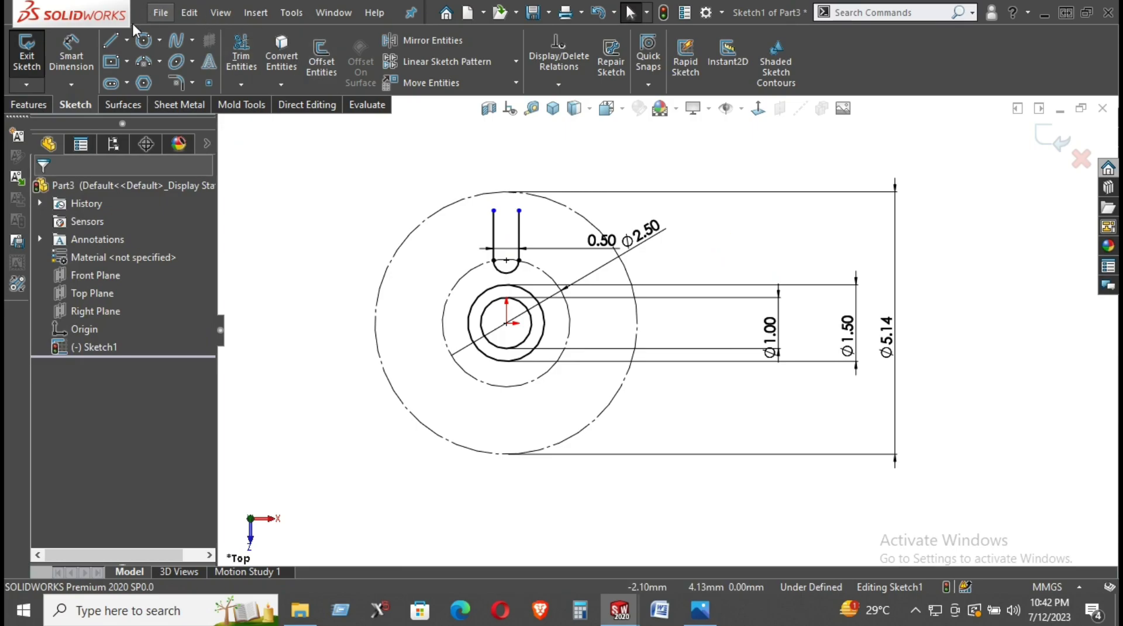
Step: Draw a vertical construction line from the outer circle's top down to the origin
left_click(126, 41)
left_click(149, 61)
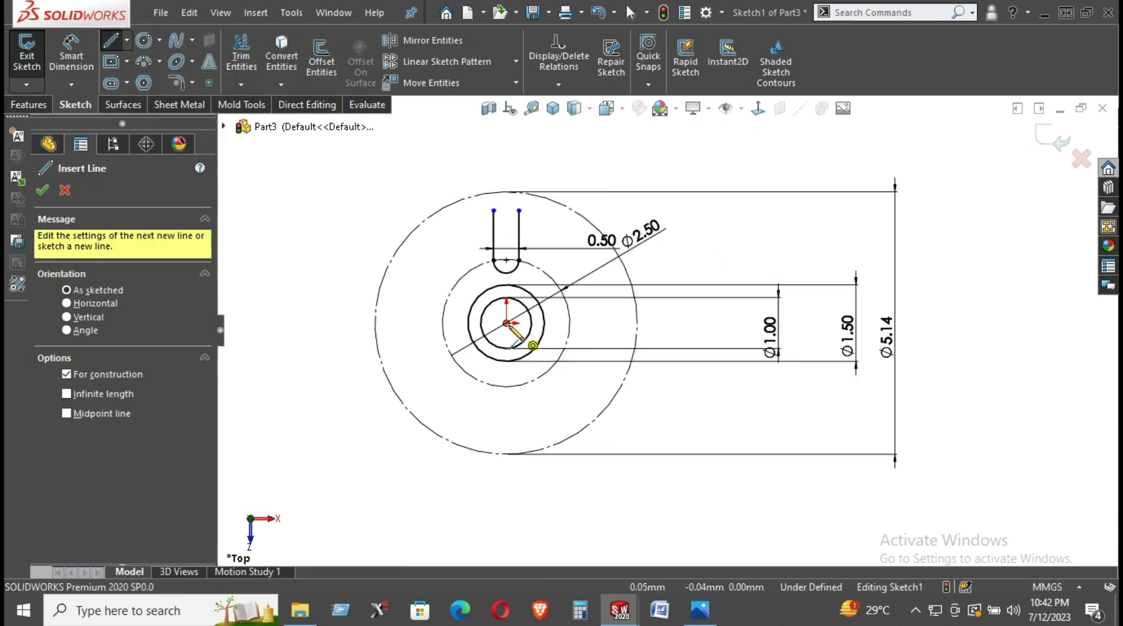
left_click(507, 192)
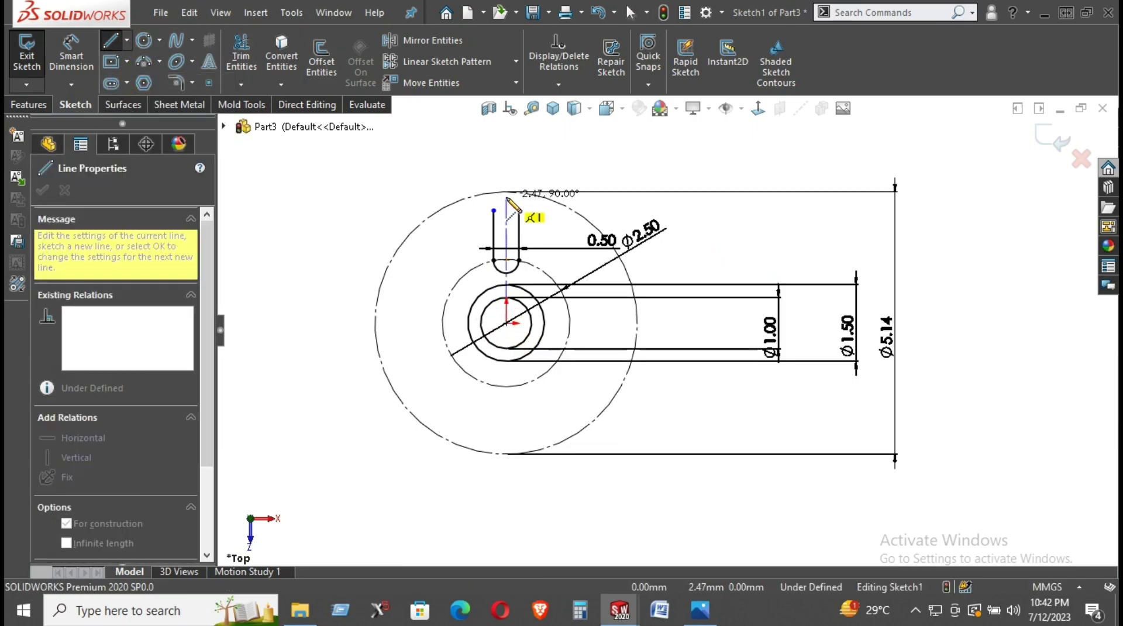
right_click(557, 165)
left_click(600, 174)
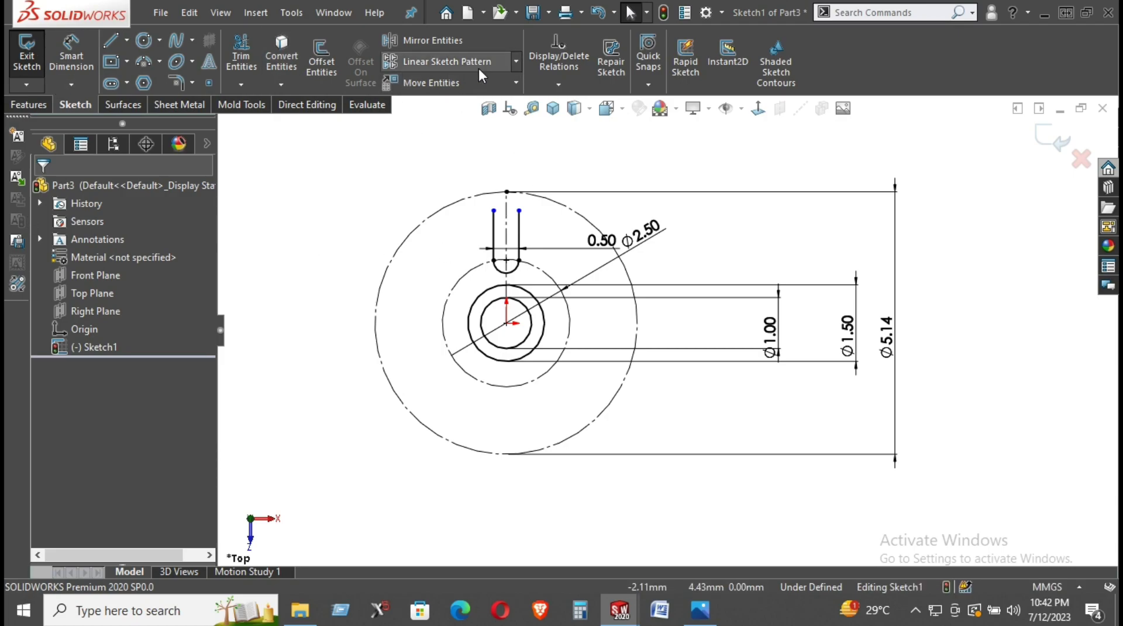
Step: Circular-pattern the slot's two lines and rounded end into 6 instances
left_click(515, 61)
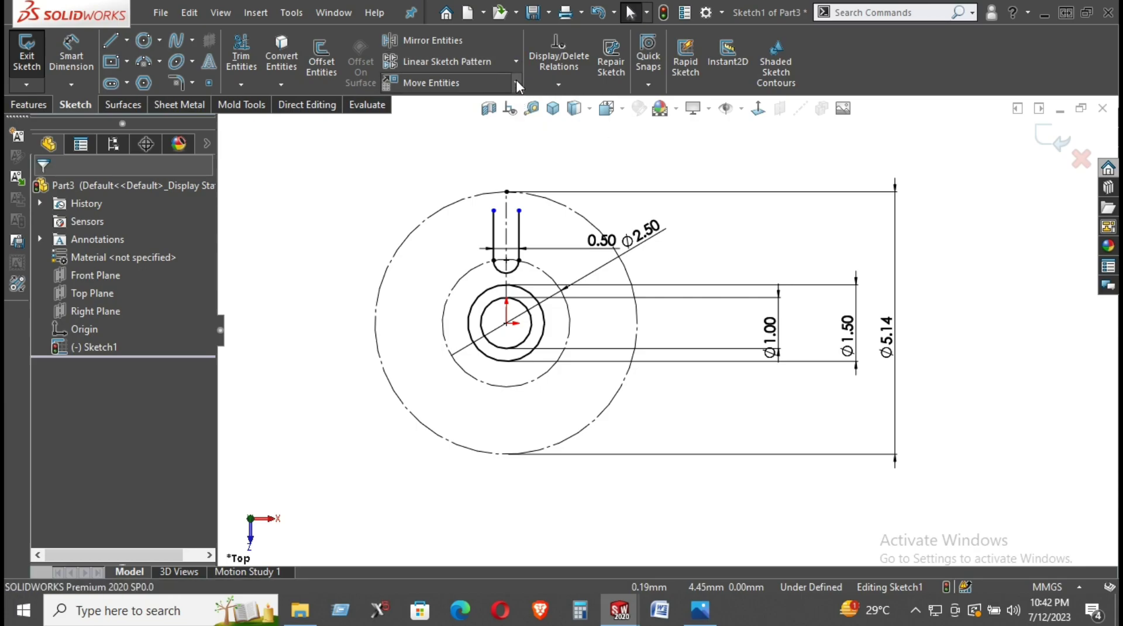
left_click(516, 62)
left_click(507, 100)
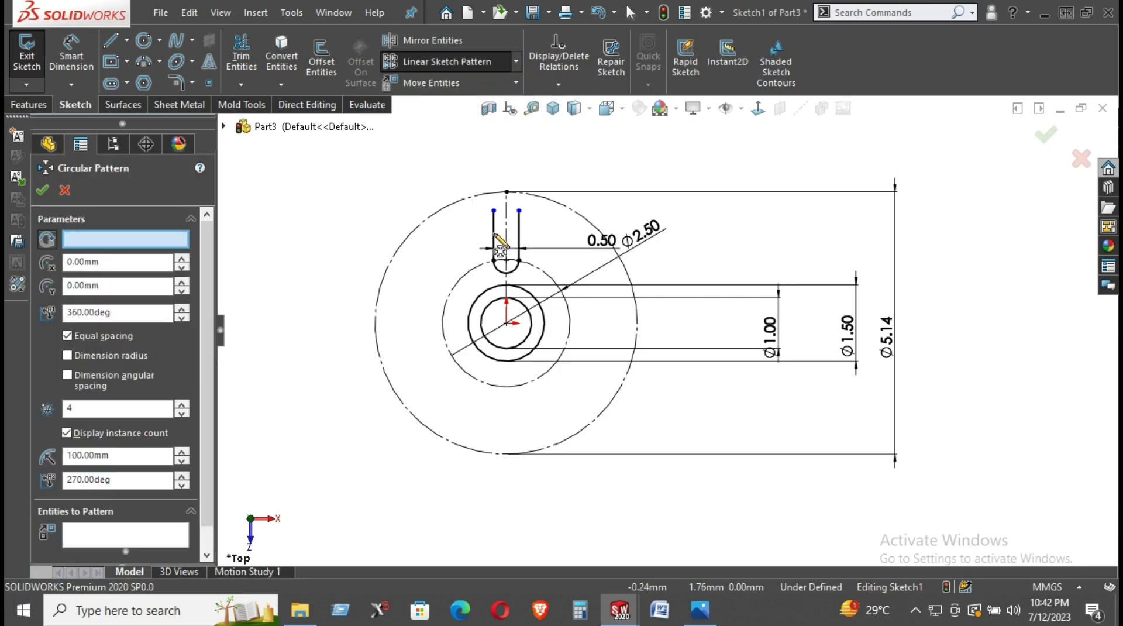
left_click(494, 236)
left_click(519, 237)
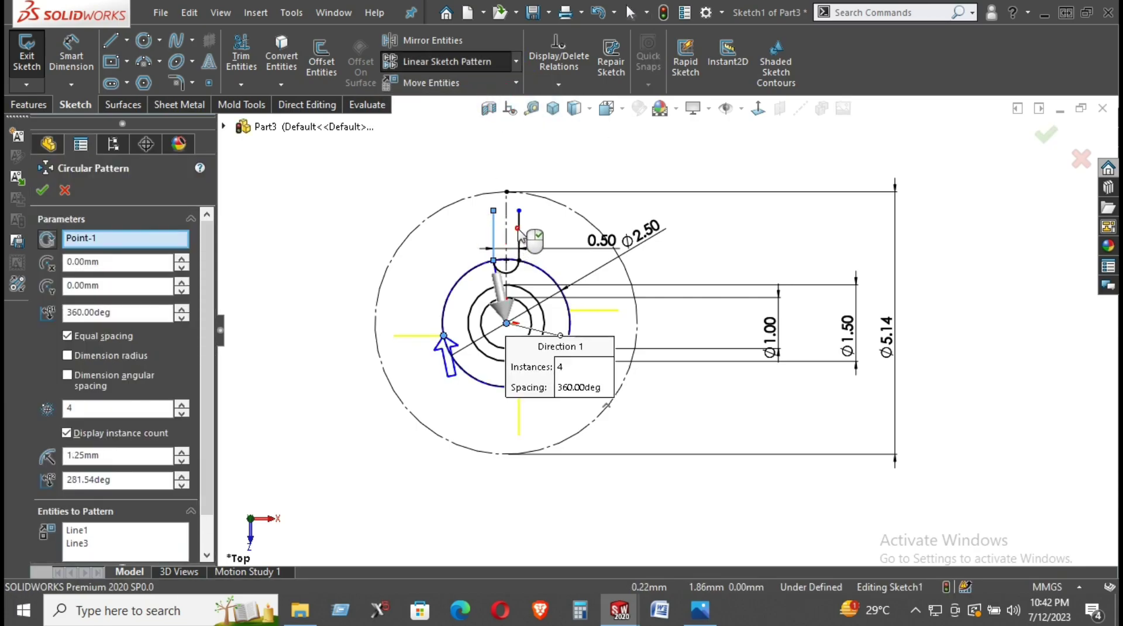
left_click(513, 271)
double_click(96, 409)
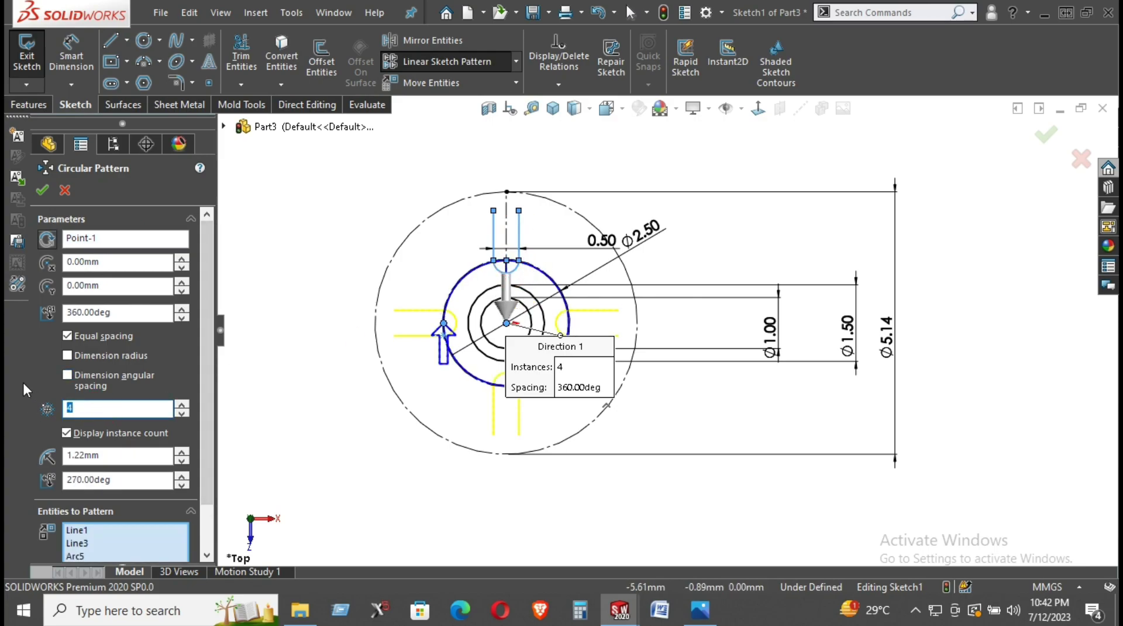
type("6")
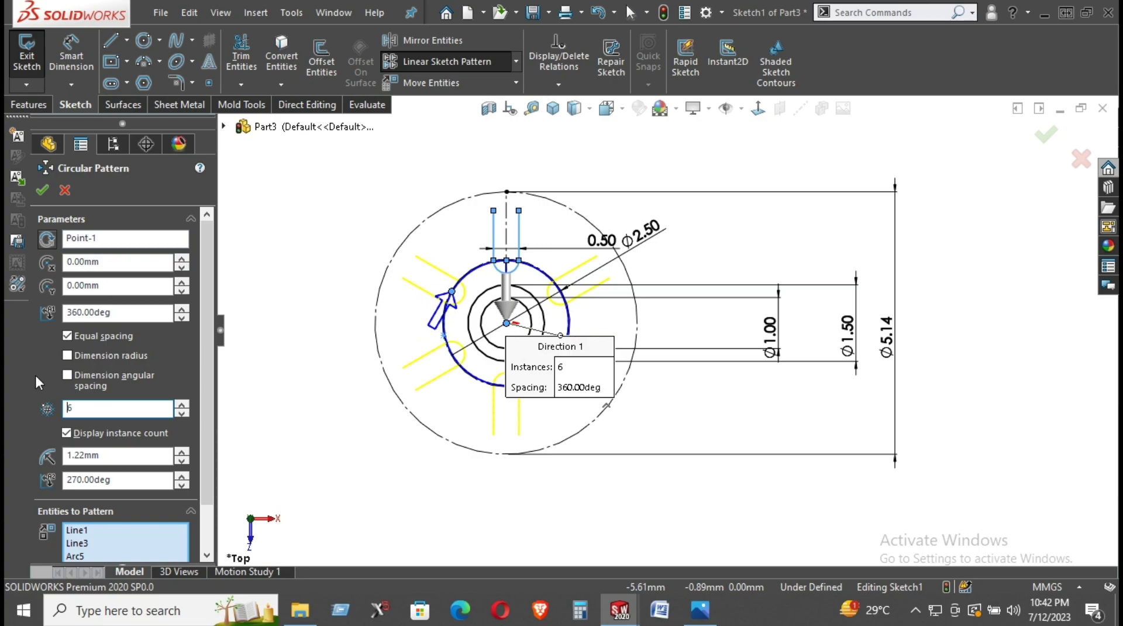
left_click(42, 190)
Step: Drag a slot endpoint onto the dashed Ø2.50 circle and fit the sketch in view
right_click(683, 234)
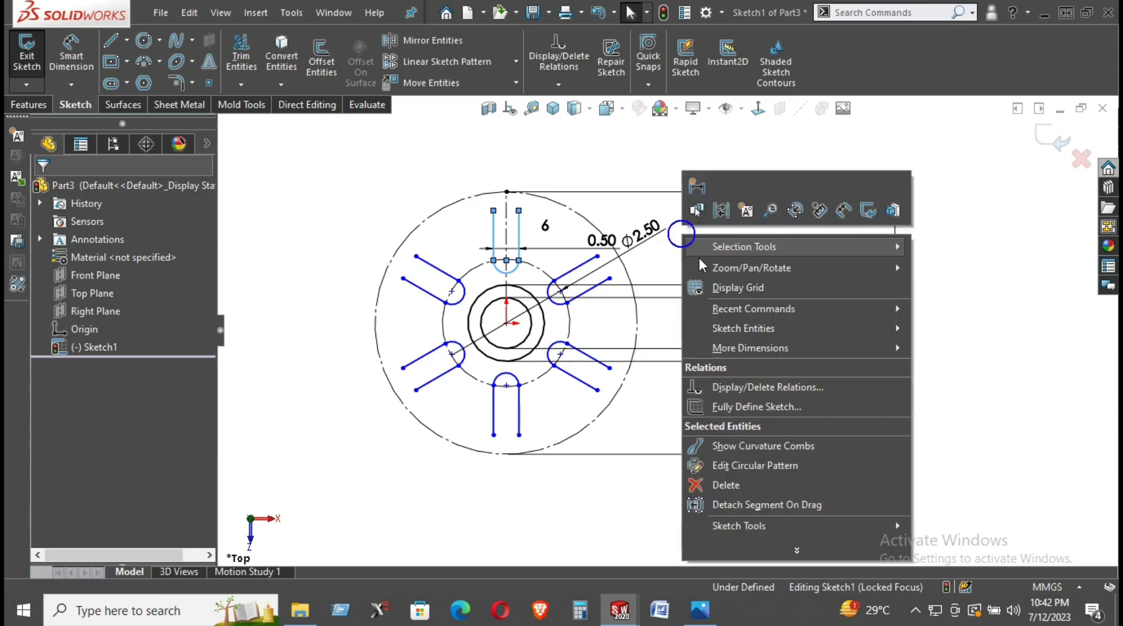
left_click(613, 187)
scroll(565, 249, "down", 5)
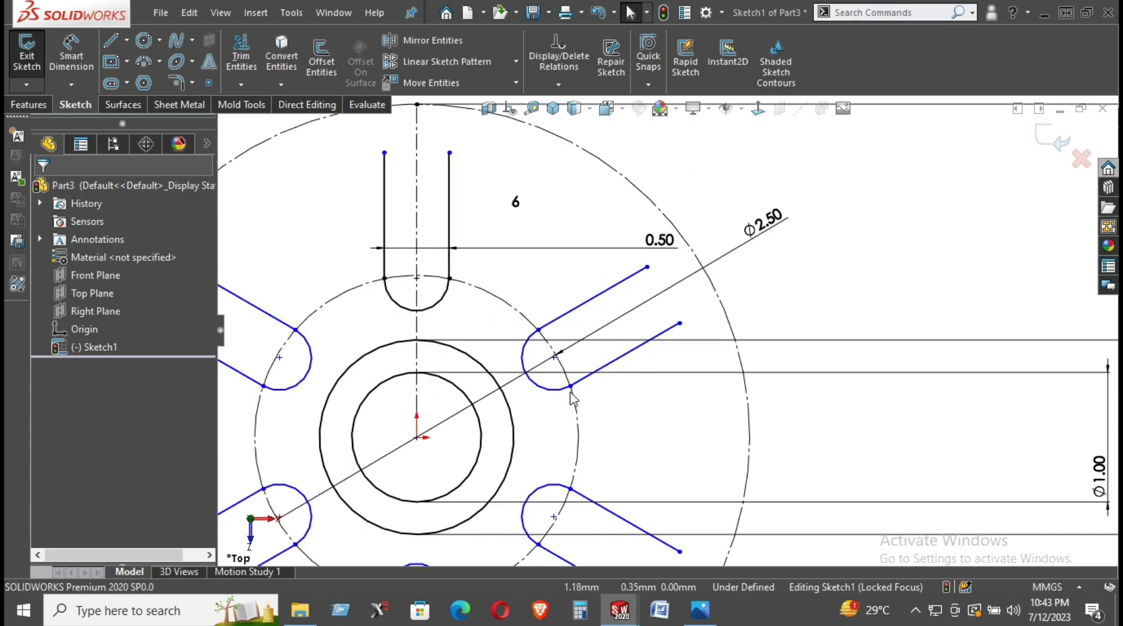
left_click_drag(571, 387, 572, 396)
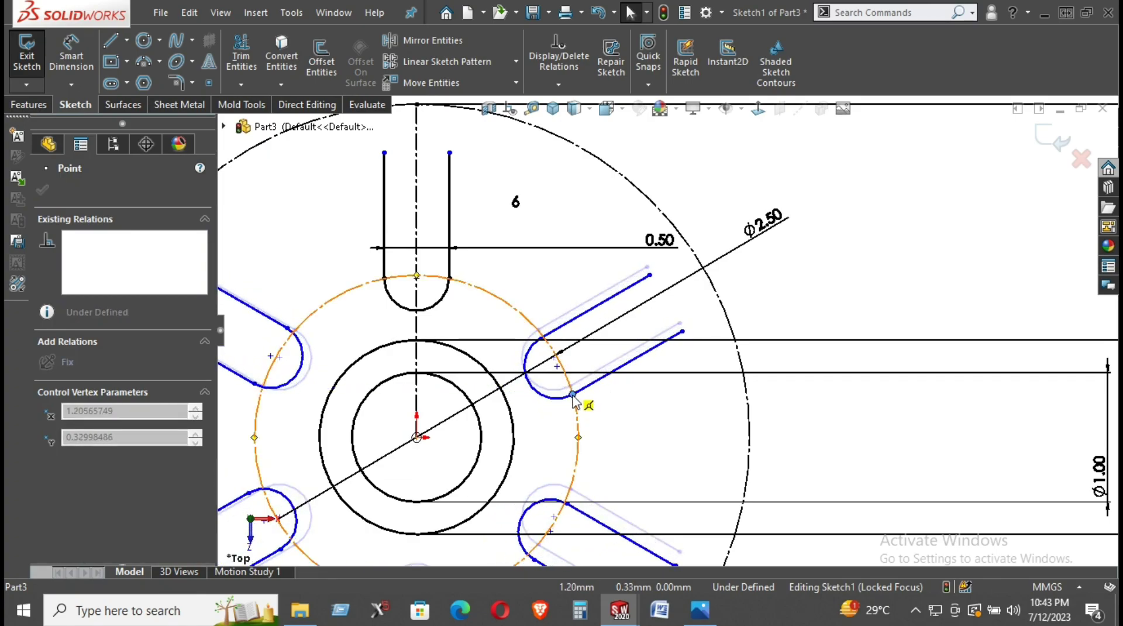
left_click_drag(575, 401, 584, 401)
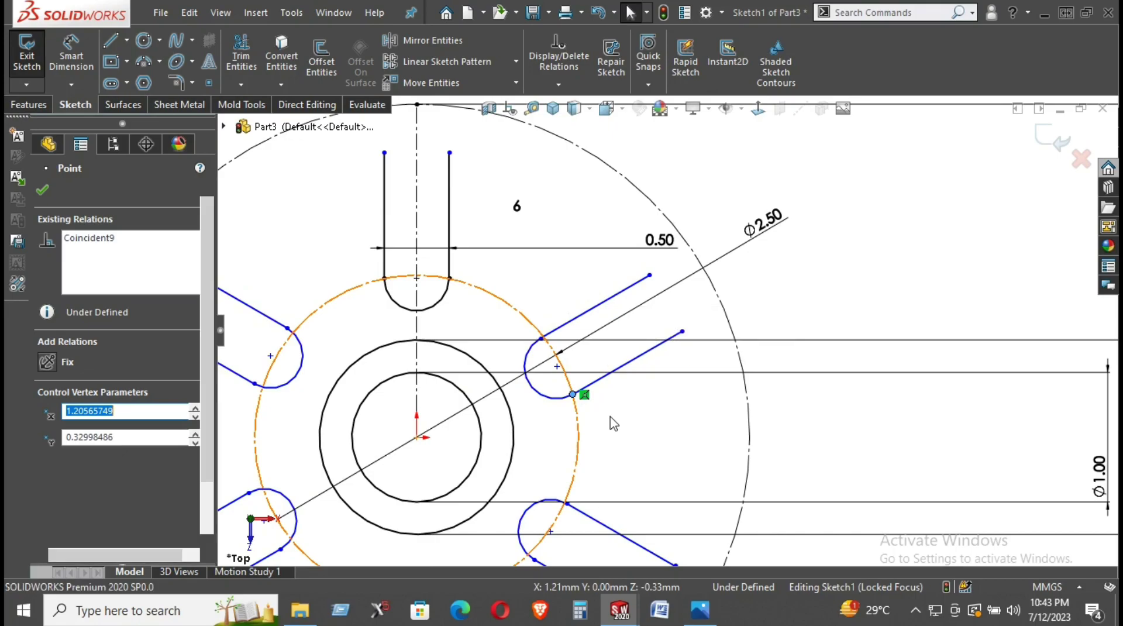
key("Escape")
key("f")
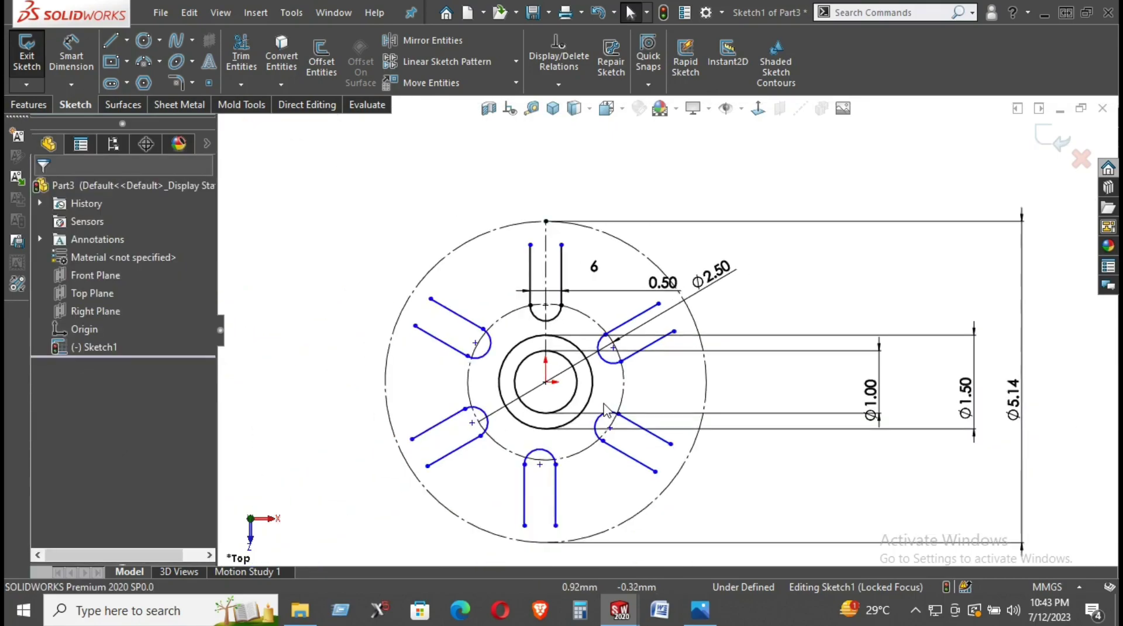
scroll(560, 300, "down", 1)
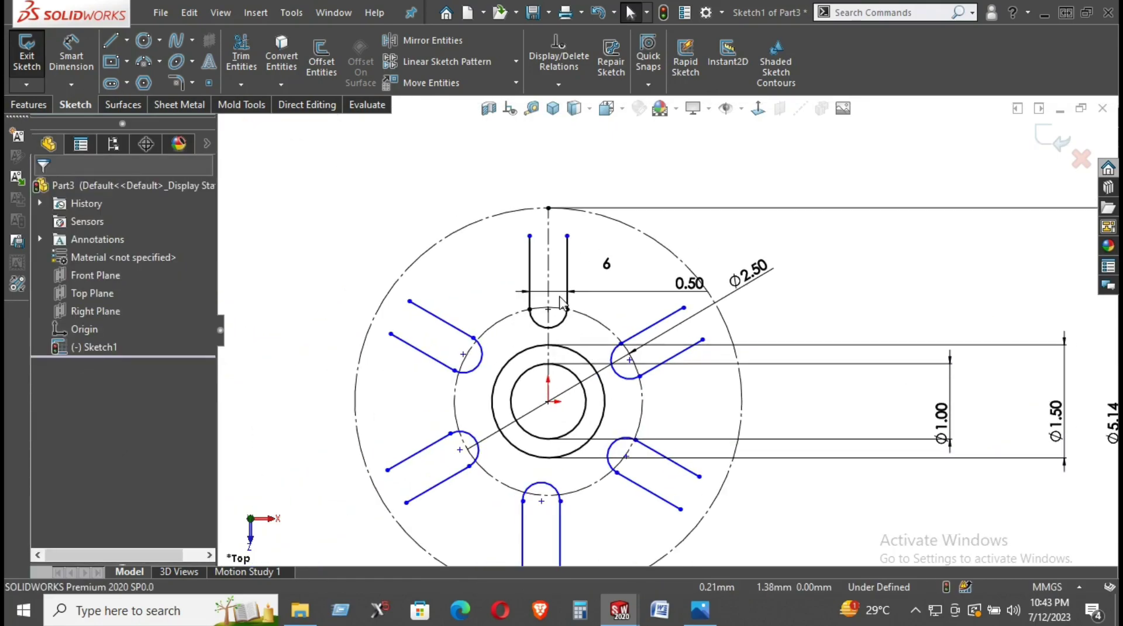
Step: Delete the five slot copies and re-pattern Line1, Line3 and Arc5 into 6 instances
left_click(560, 300)
key("Delete")
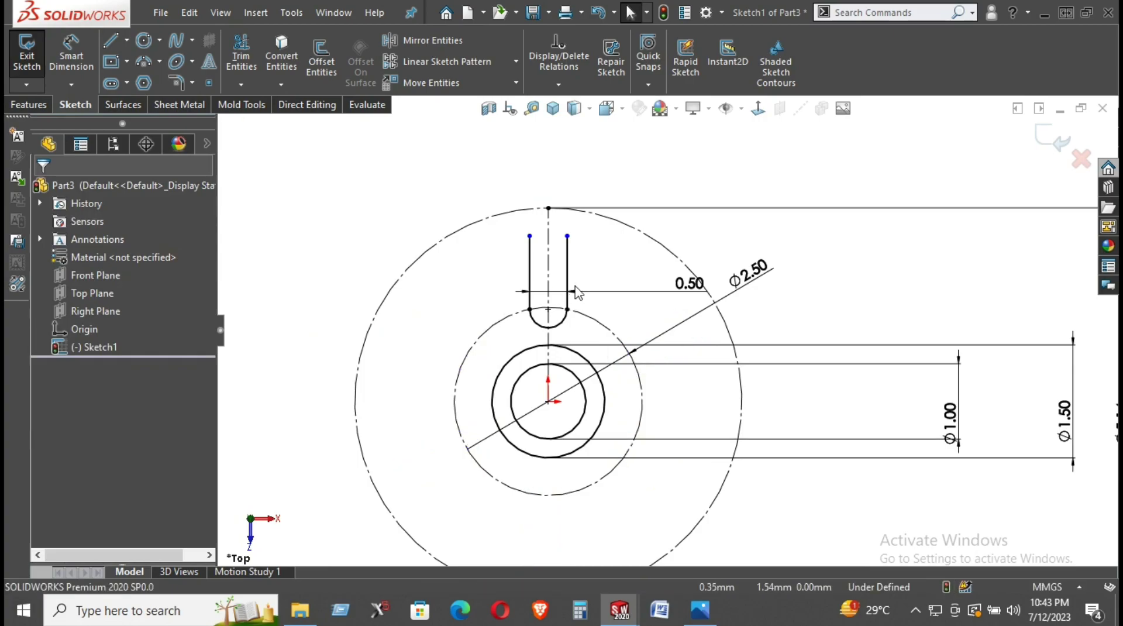
left_click(516, 60)
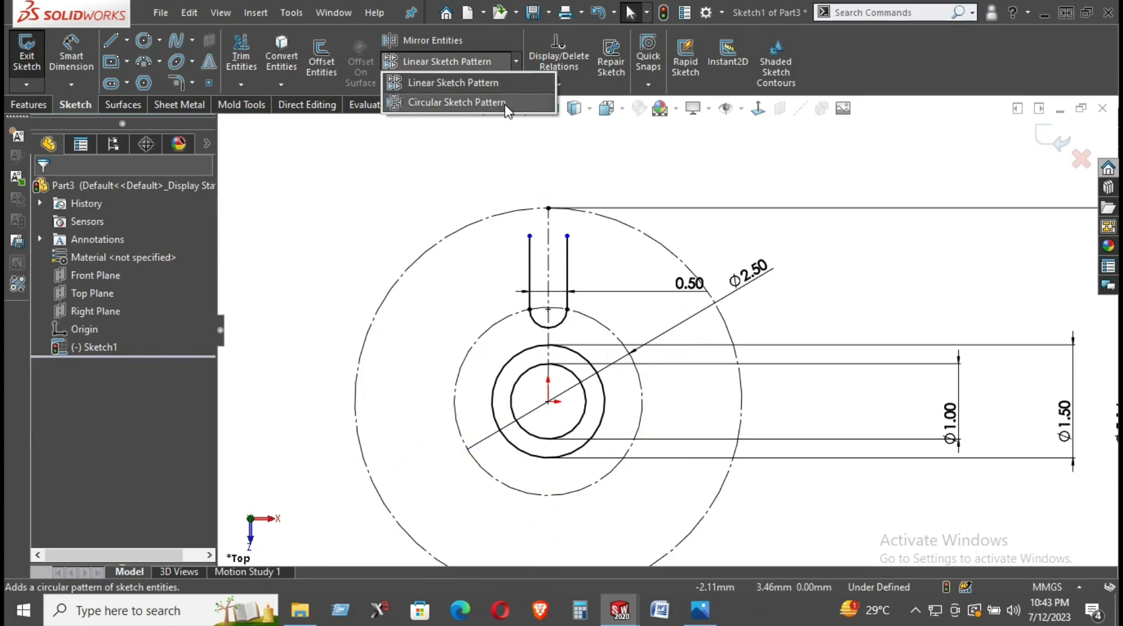
left_click(491, 100)
left_click(529, 245)
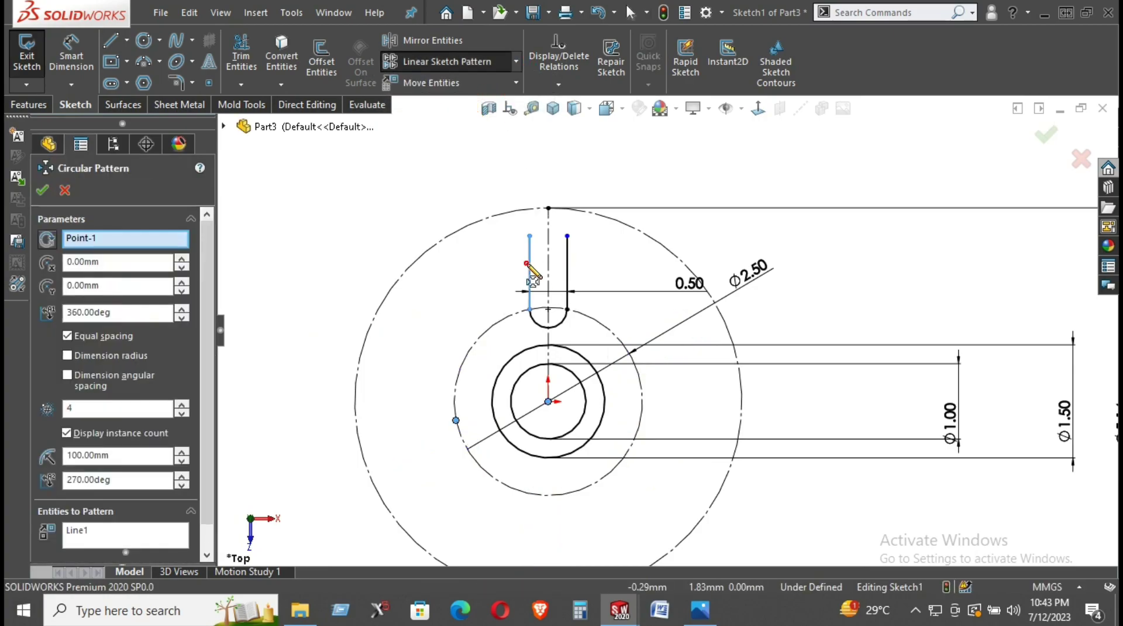
left_click(567, 263)
left_click(556, 326)
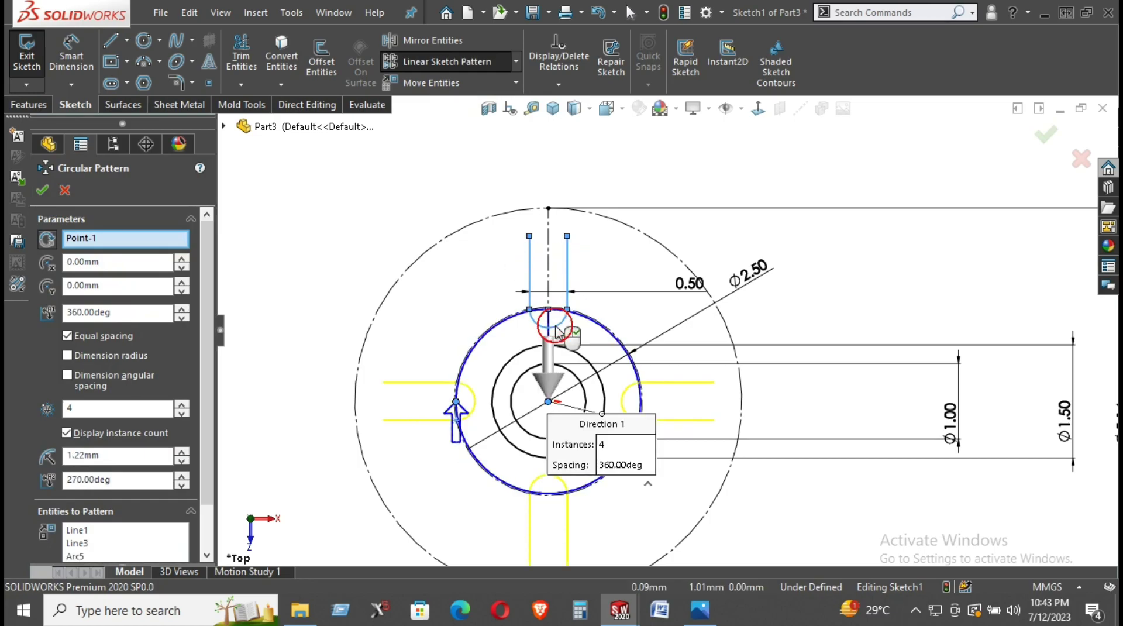
left_click(184, 405)
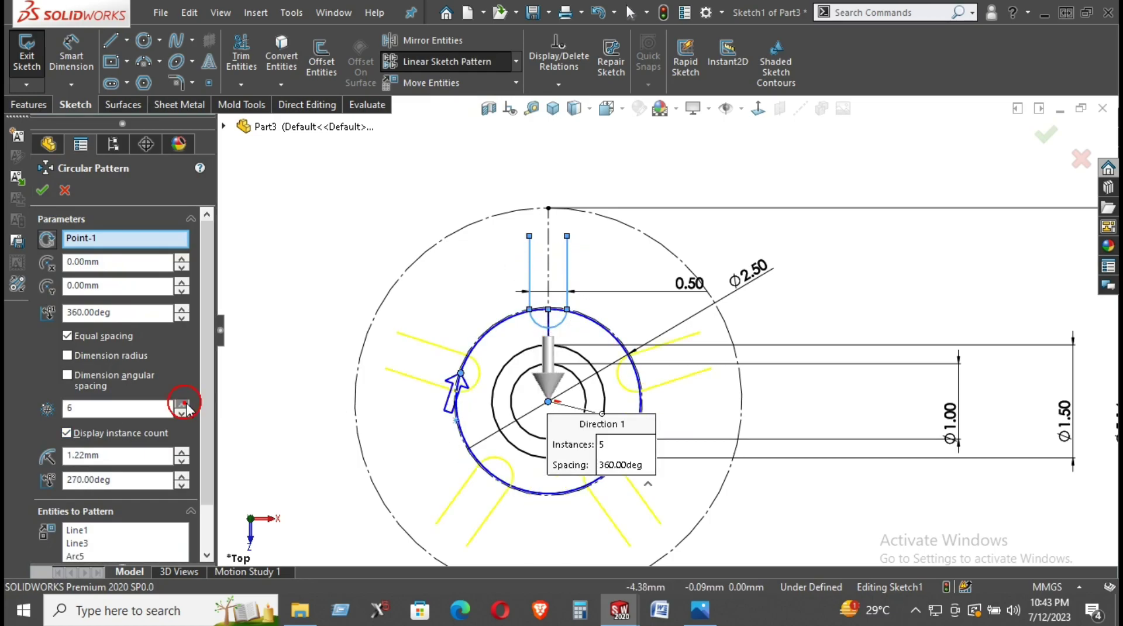
left_click(184, 404)
left_click(41, 190)
left_click(410, 225)
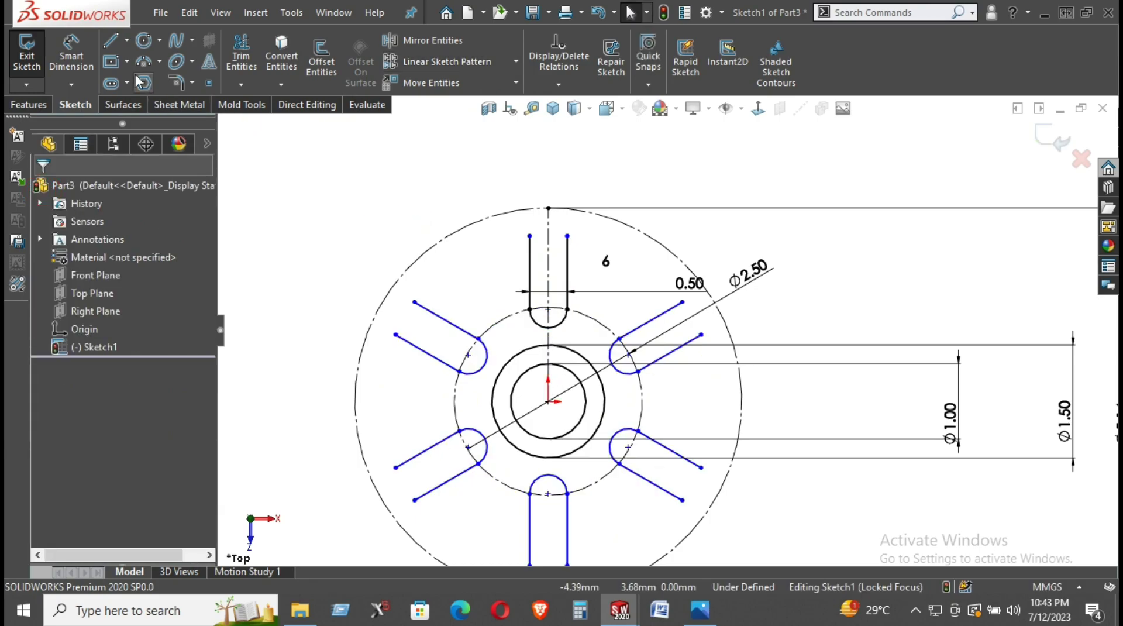
Step: Draw a circle from the origin through the slot ends and dimension it Ø4
left_click(143, 40)
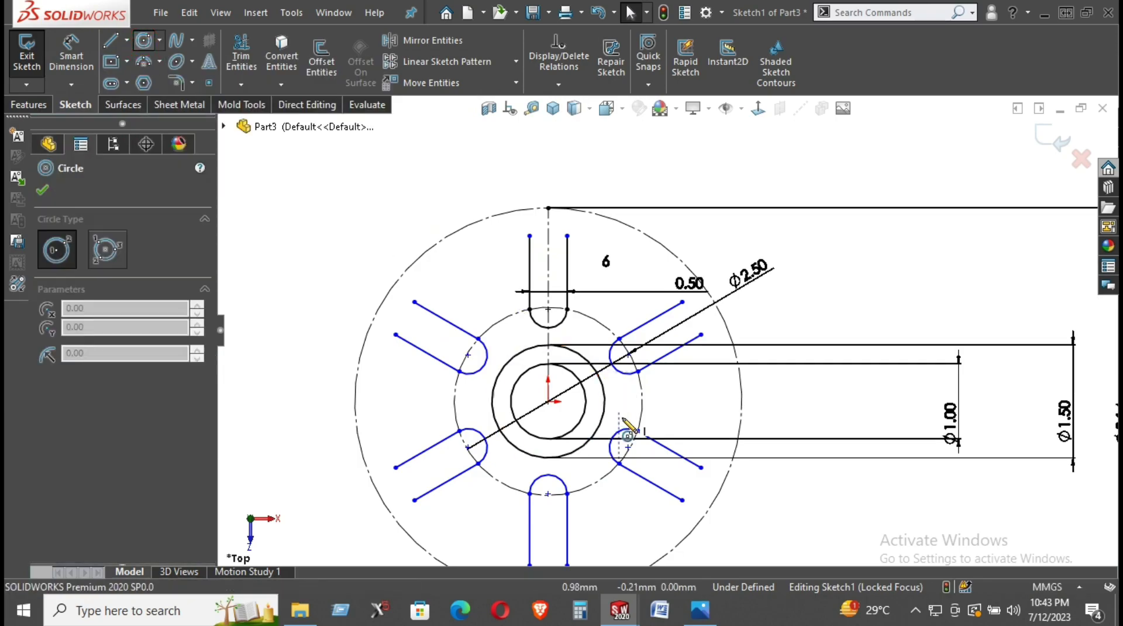
left_click(550, 400)
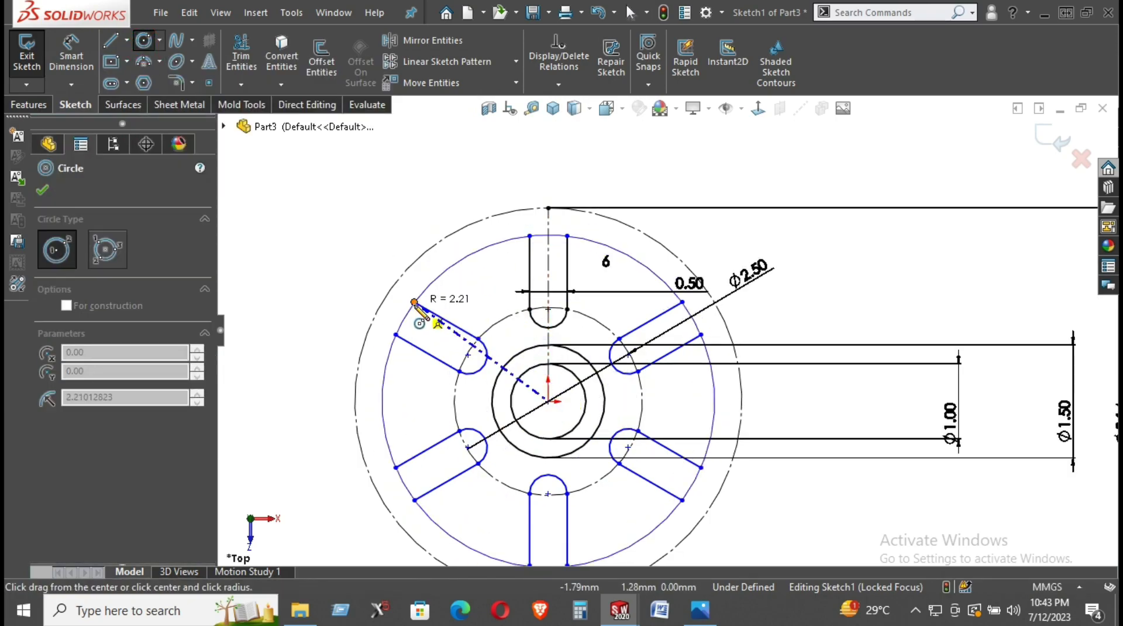
left_click(414, 302)
key("Escape")
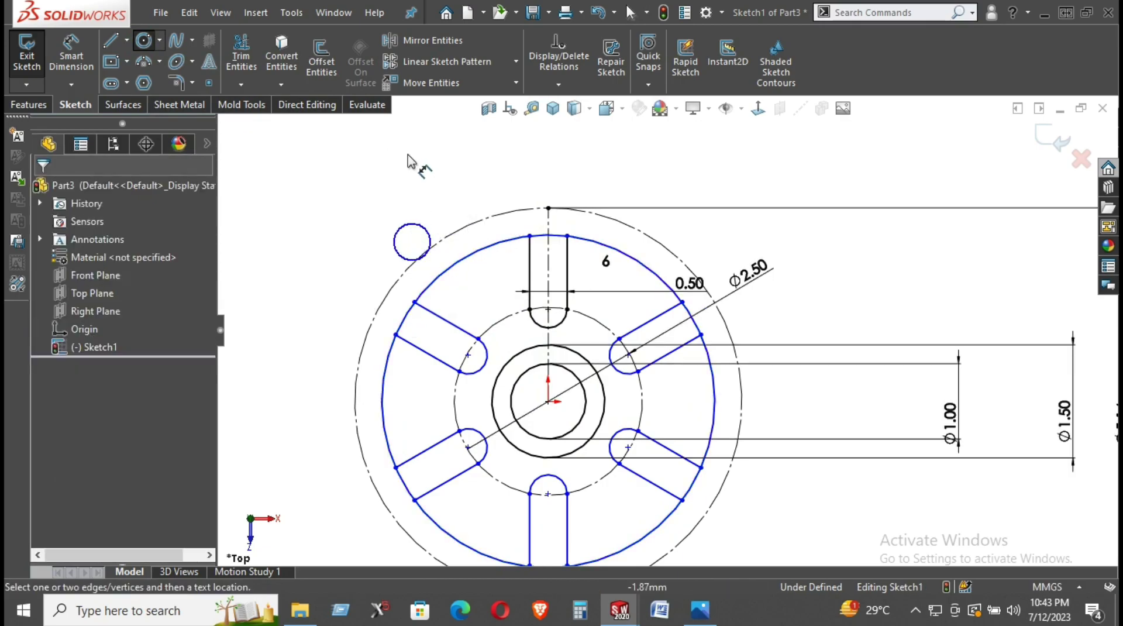
left_click(440, 258)
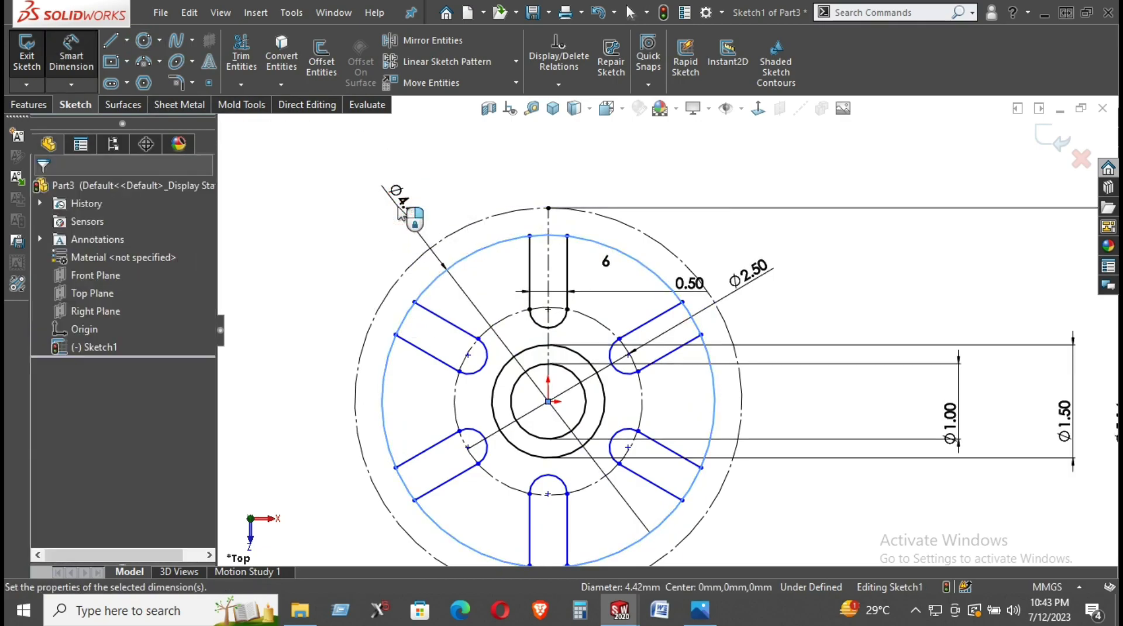
left_click(387, 188)
type("4")
key("Return")
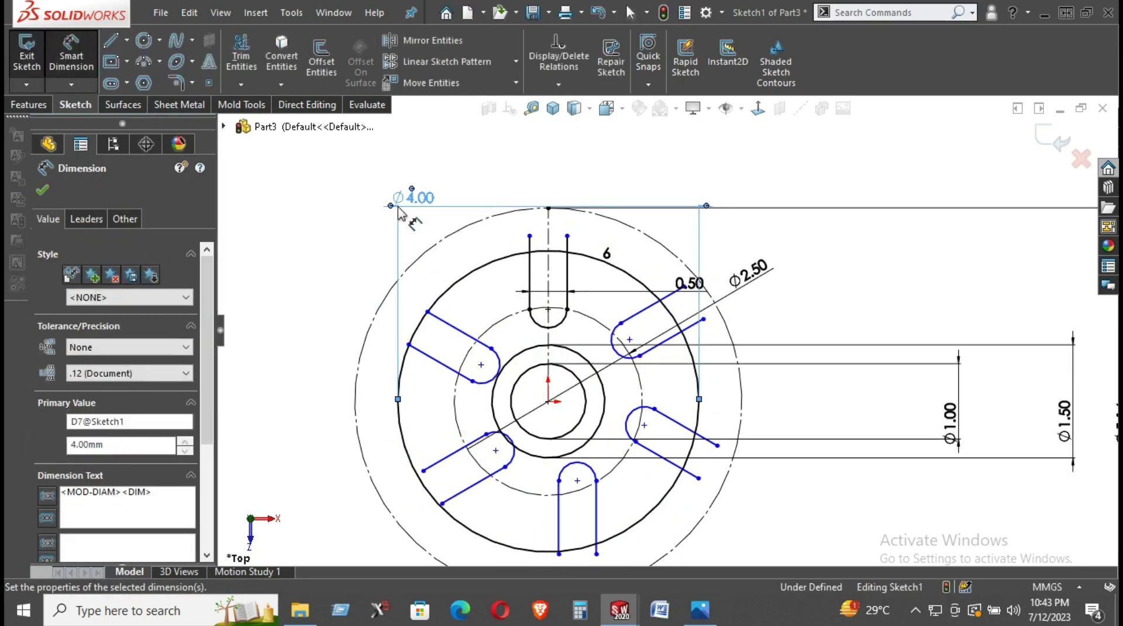
key("Escape")
Step: Make two slot-arm endpoints coincident with the dashed construction circle, fully defining the sketch
right_click(546, 155)
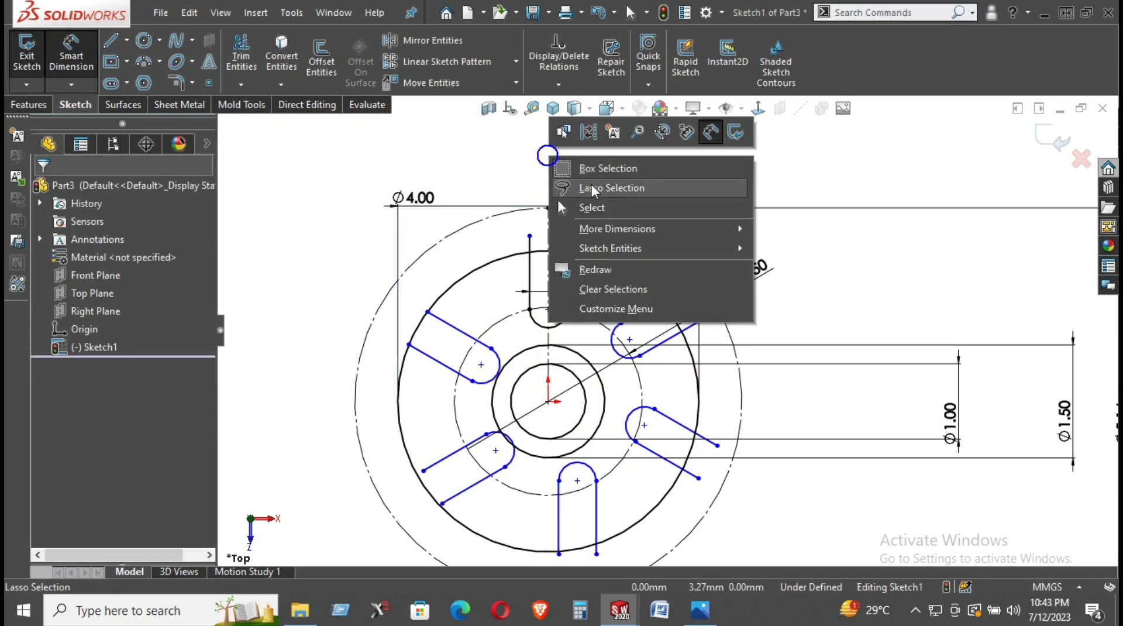
left_click(602, 208)
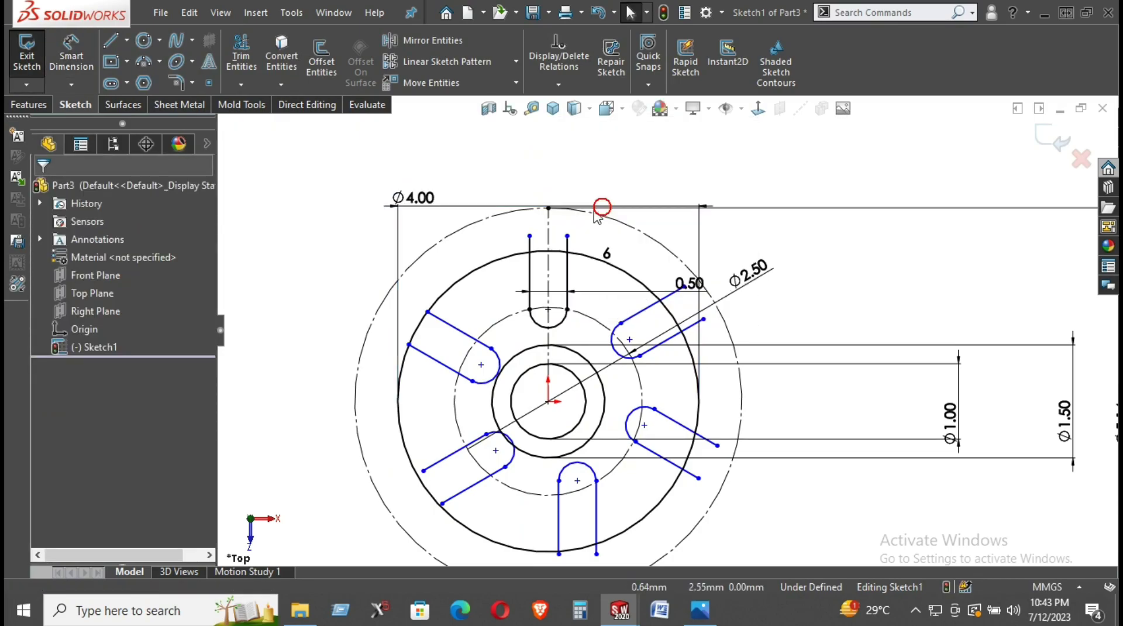
left_click(491, 348)
left_click(483, 330)
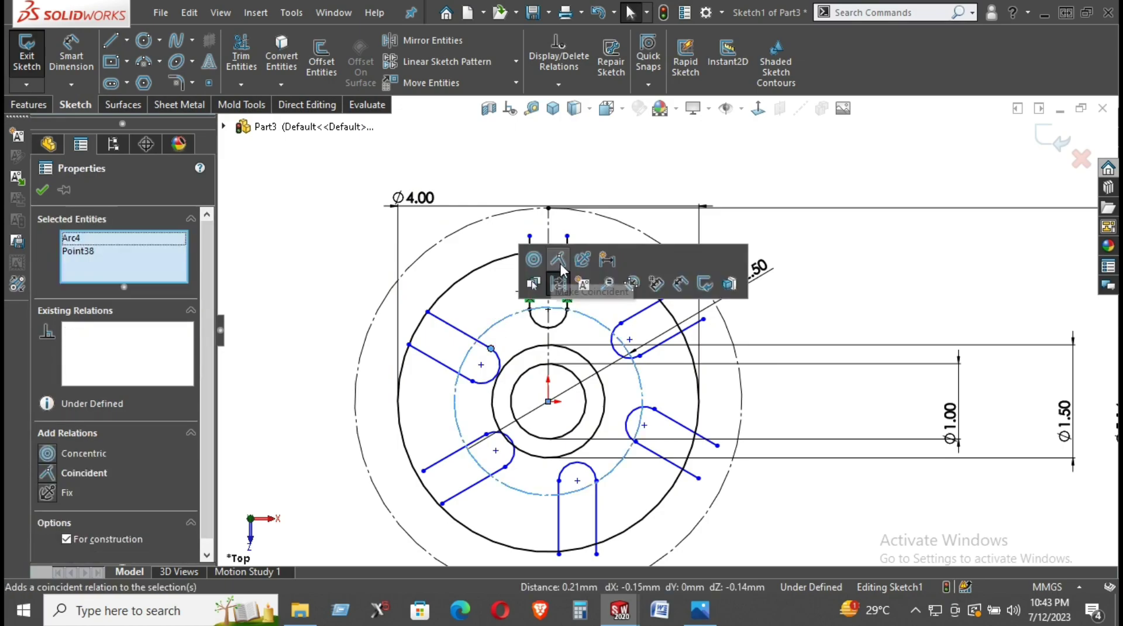
left_click(491, 348, "ctrl")
left_click(558, 259)
left_click(343, 237)
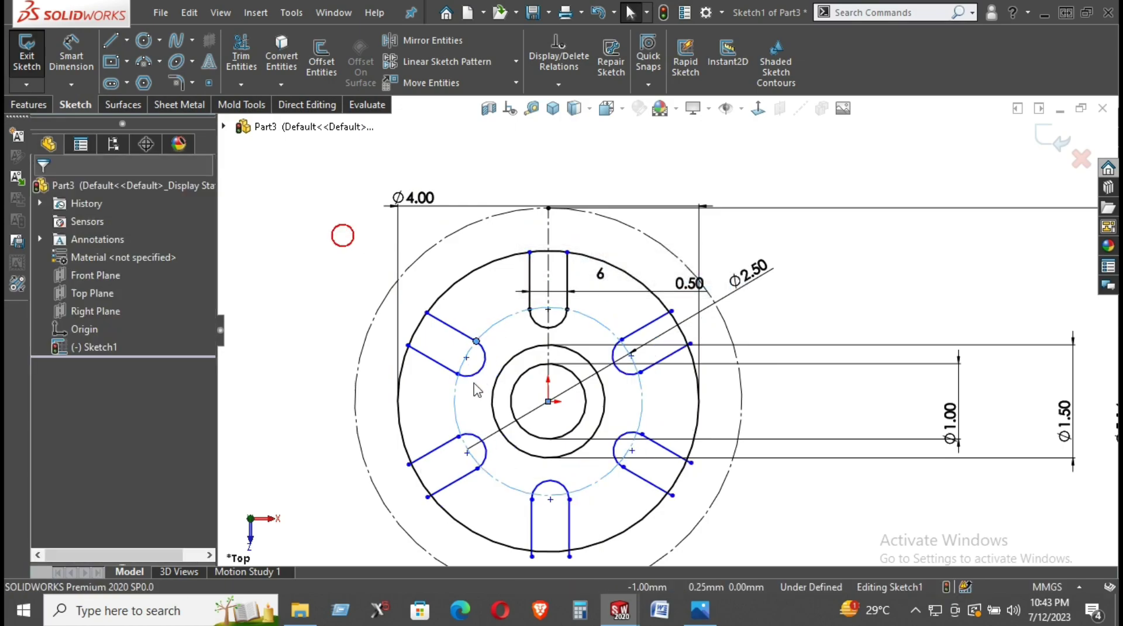
left_click(457, 373)
left_click(480, 338)
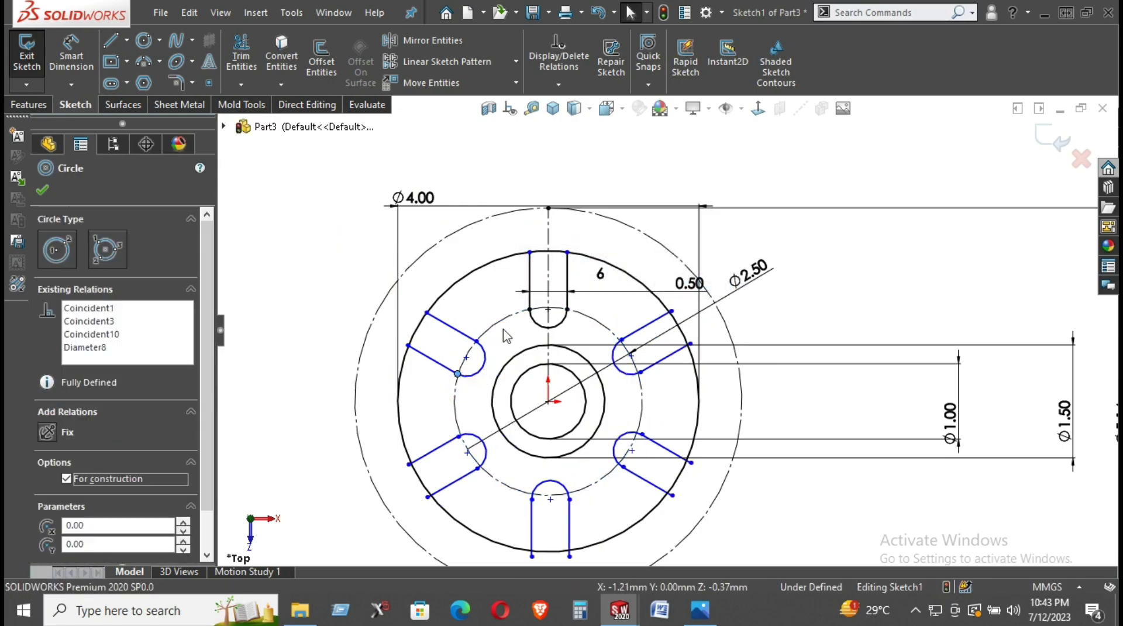
left_click(457, 374, "ctrl")
left_click(527, 315)
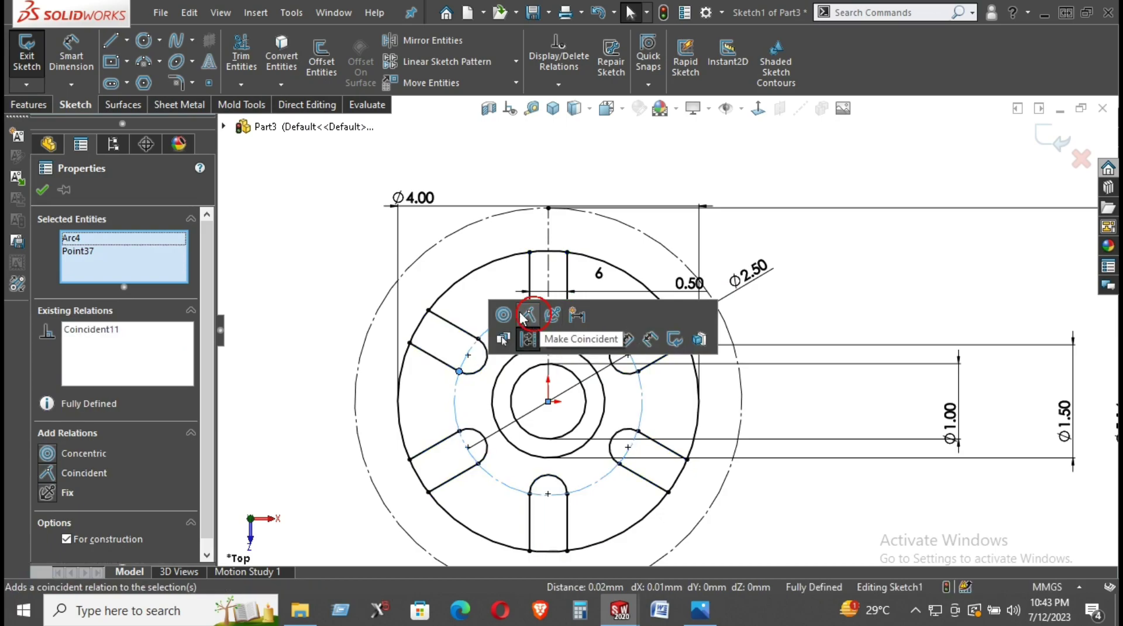
left_click(356, 249)
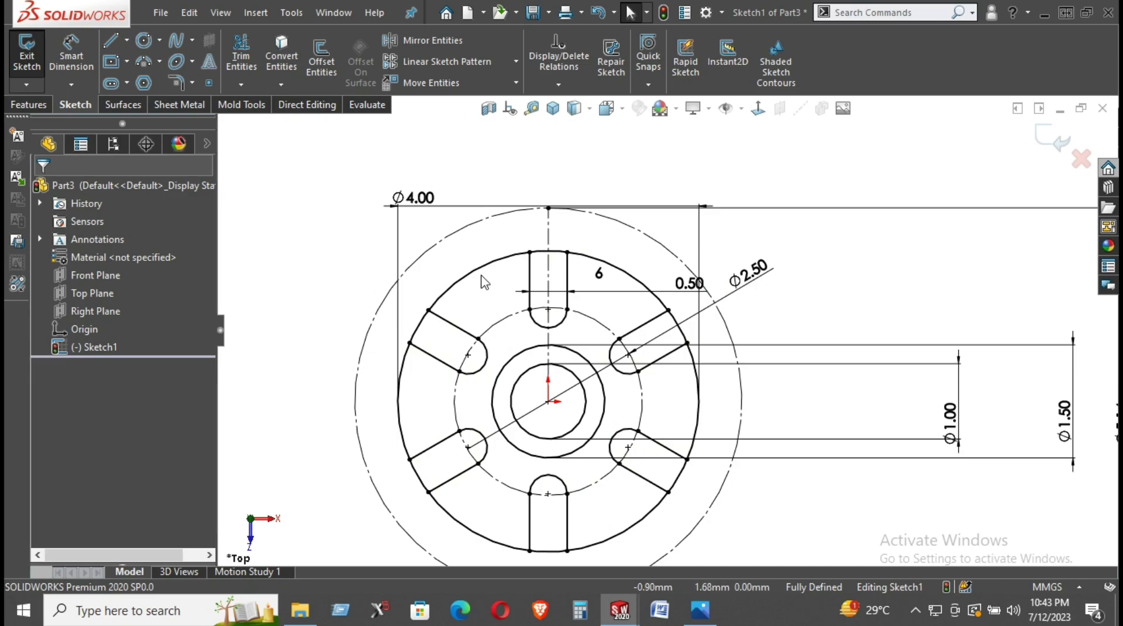
scroll(520, 273, "down", 1)
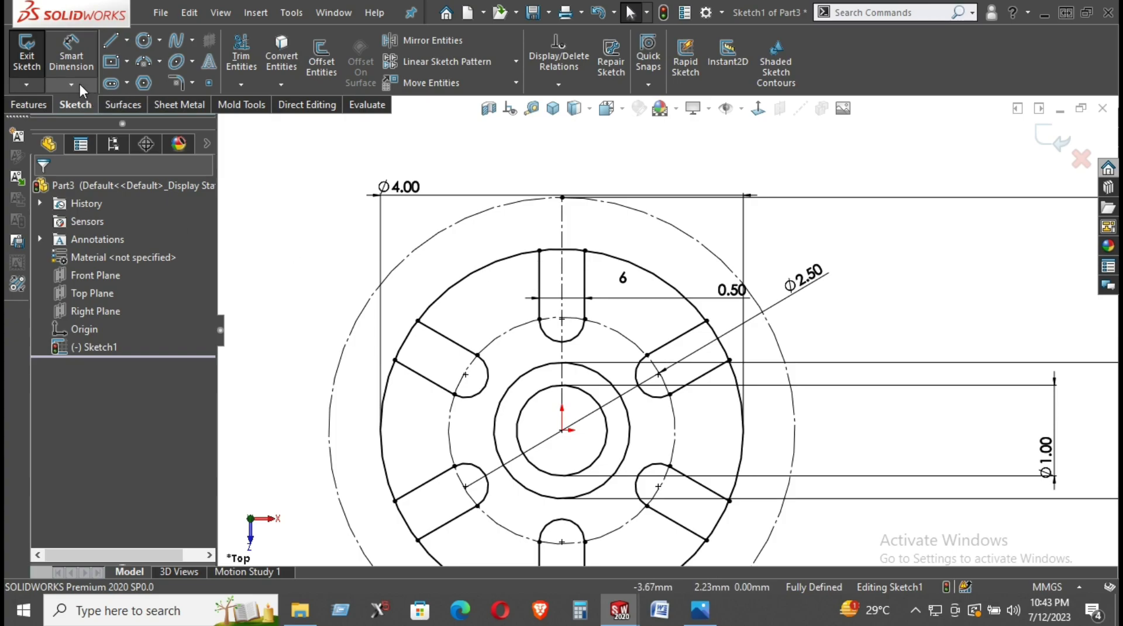
Step: Draw a three-point arc from the outer circle between the top slot and upper-left arm, then place its radius dimension
left_click(143, 60)
left_click(437, 300)
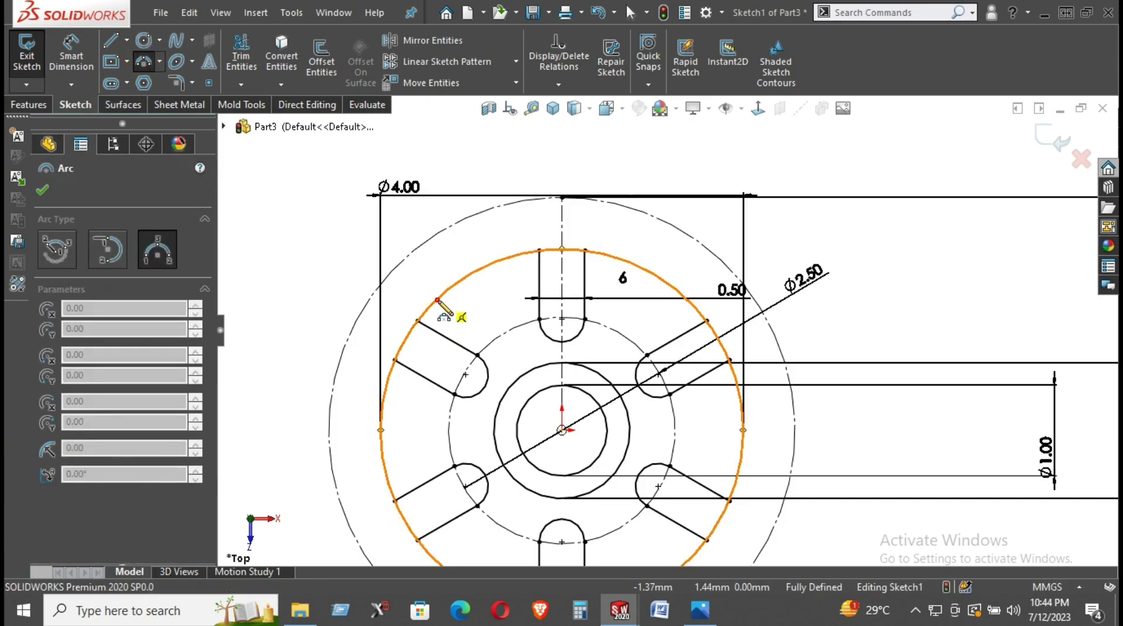
left_click(506, 258)
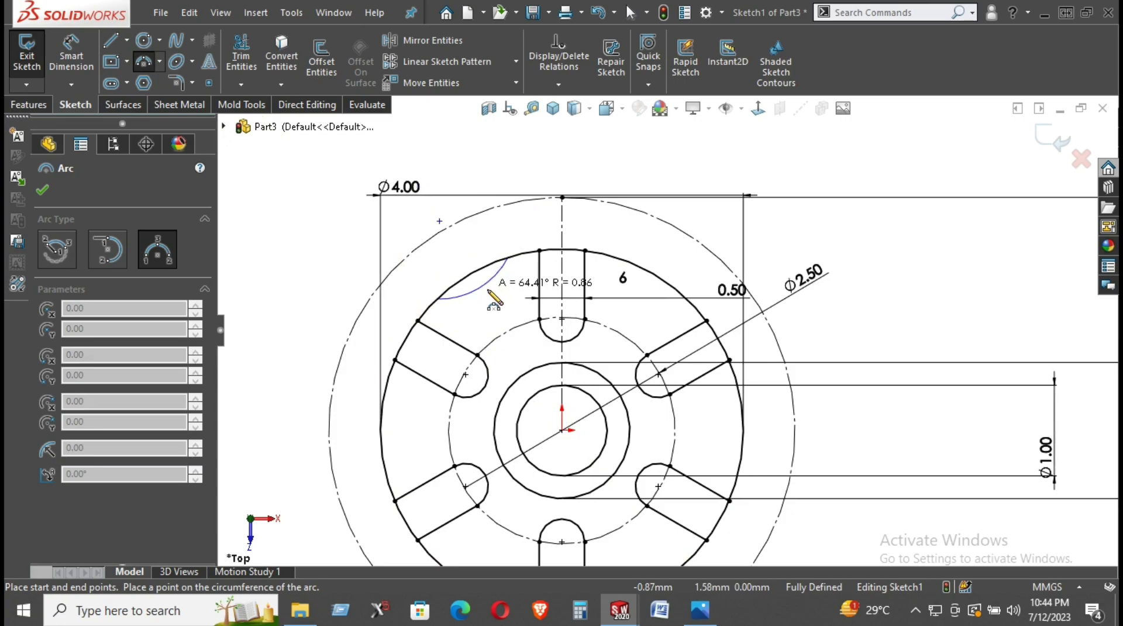
left_click(488, 291)
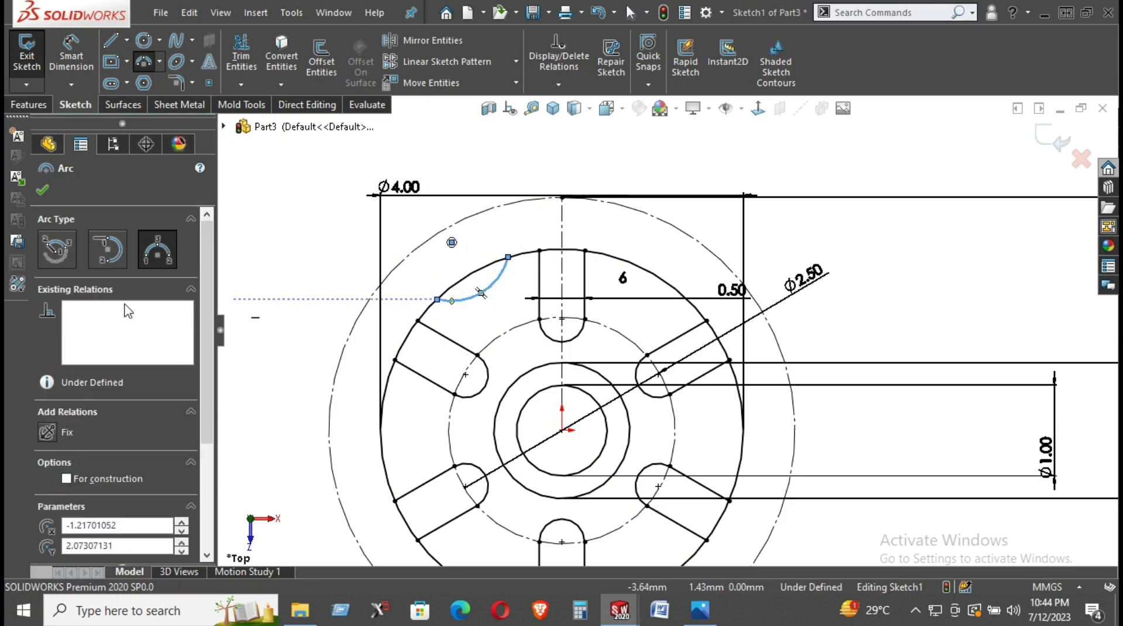
key("Escape")
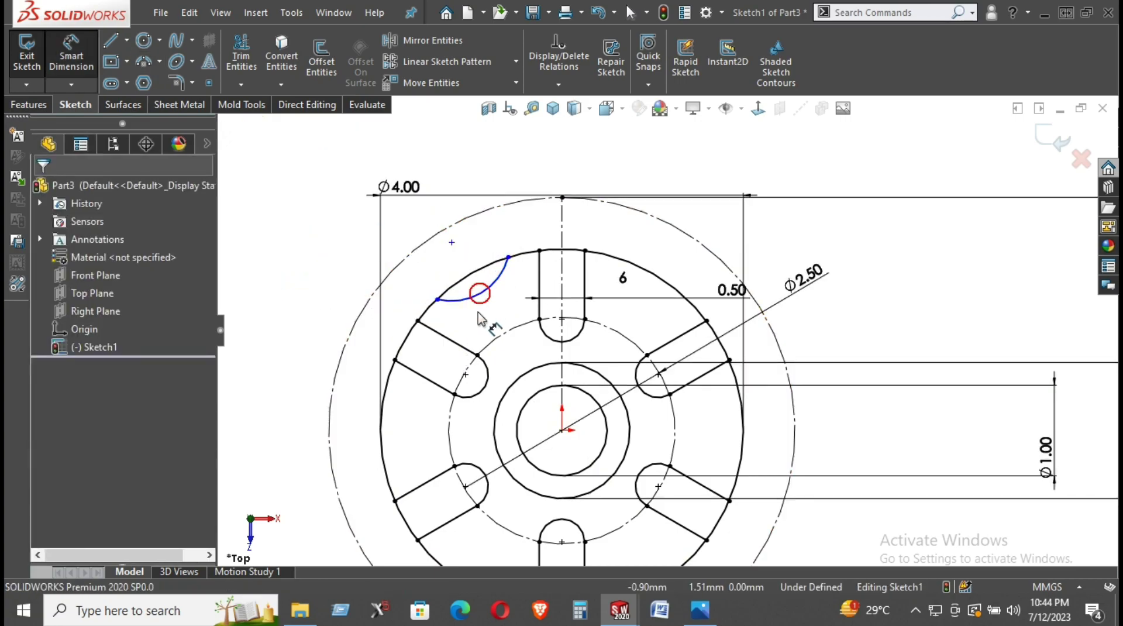
left_click(480, 293)
left_click(298, 260)
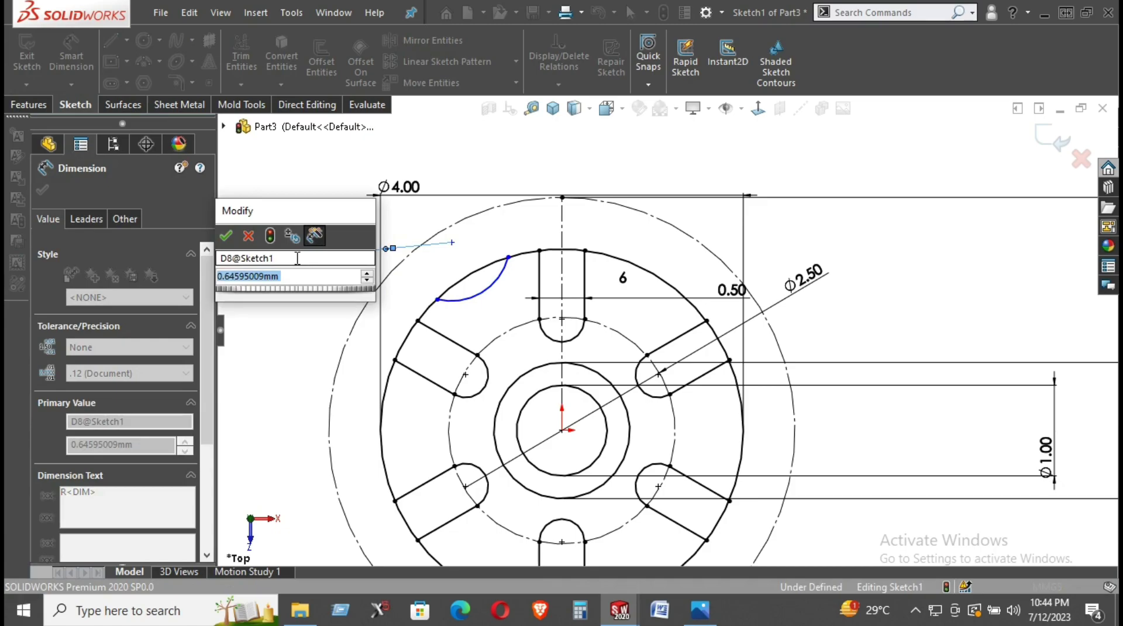
Step: Set the arc's radius to 0.9 and return to plain selection
type(".")
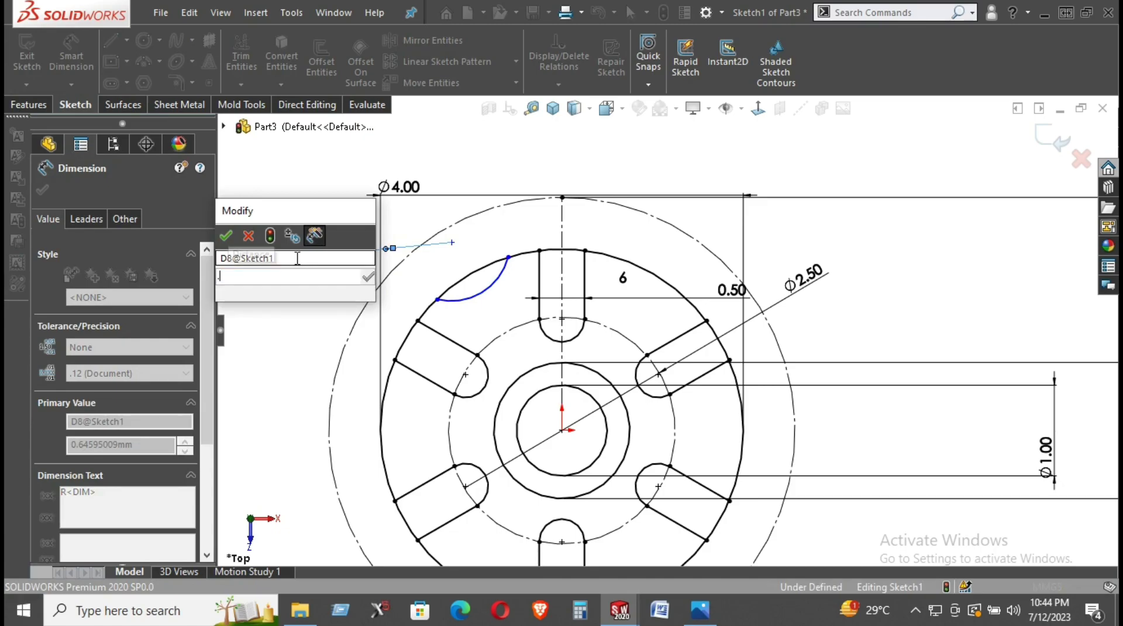
type("9")
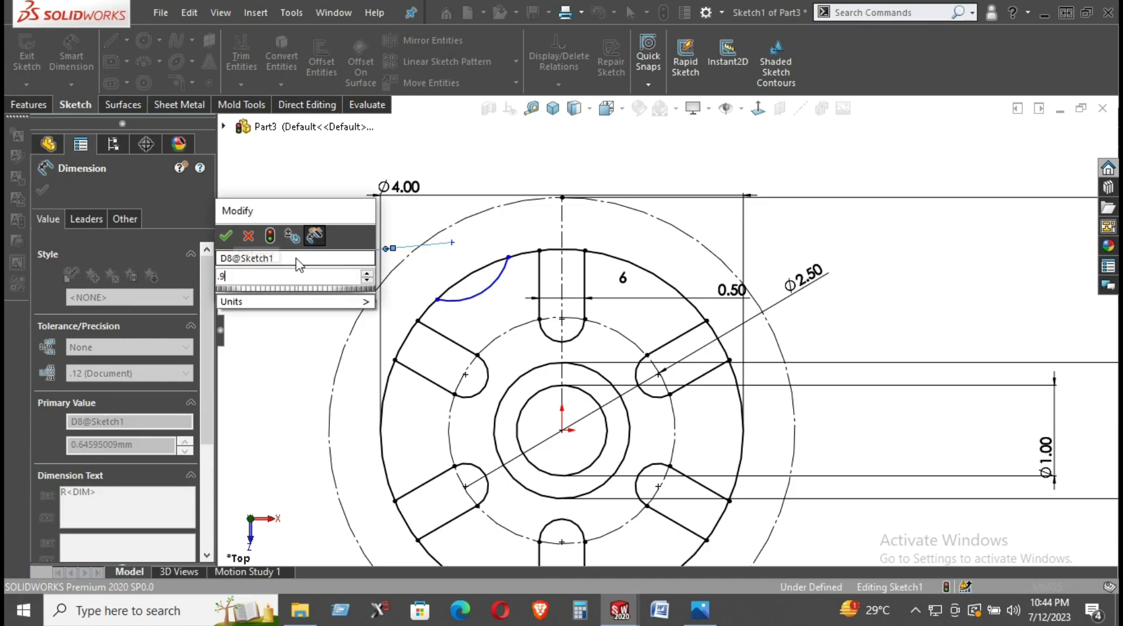
key("Return")
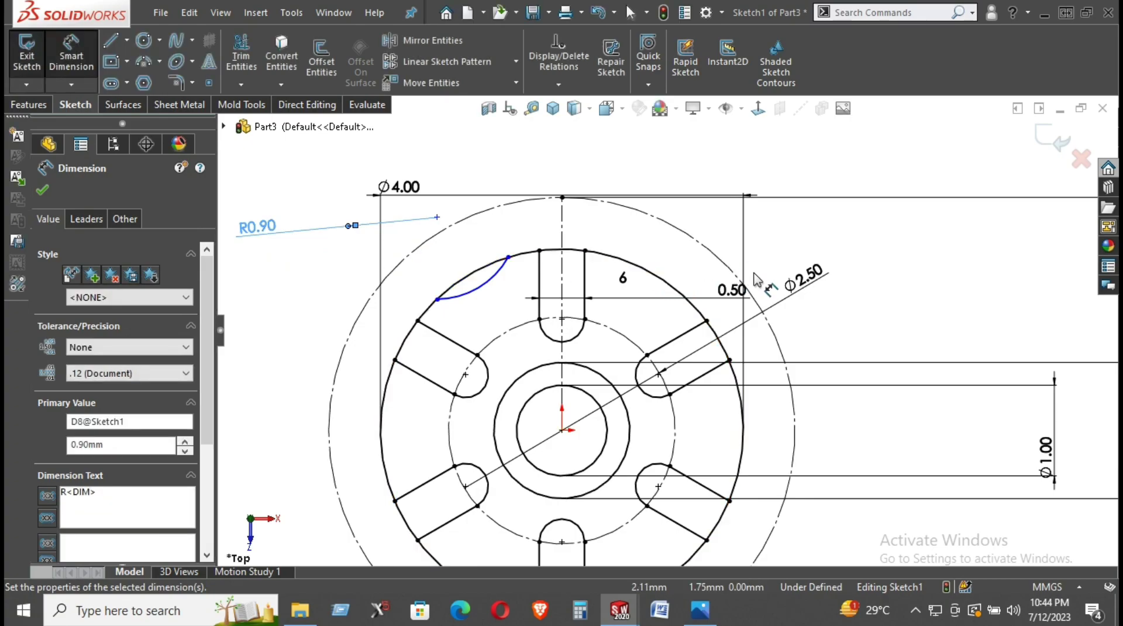
right_click(900, 257)
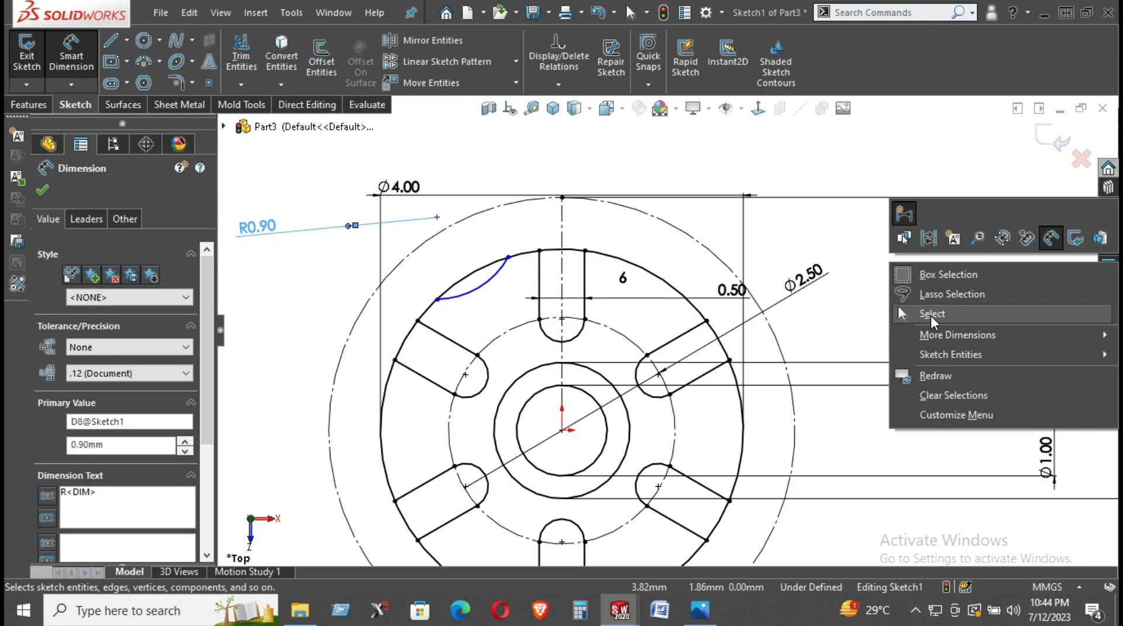
left_click(930, 316)
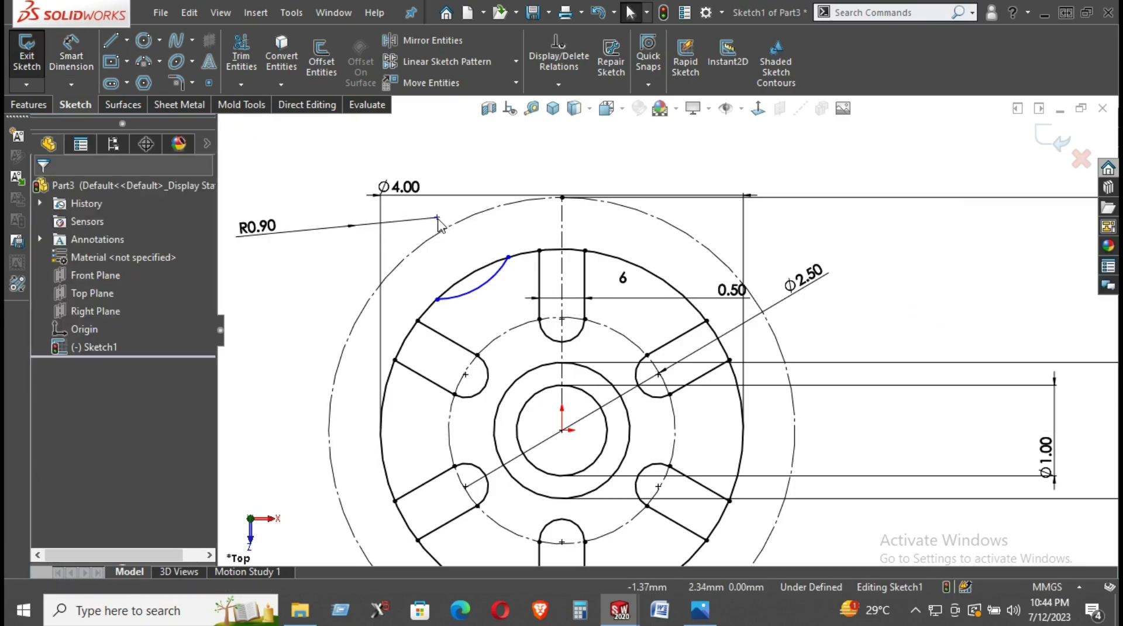
left_click(437, 218)
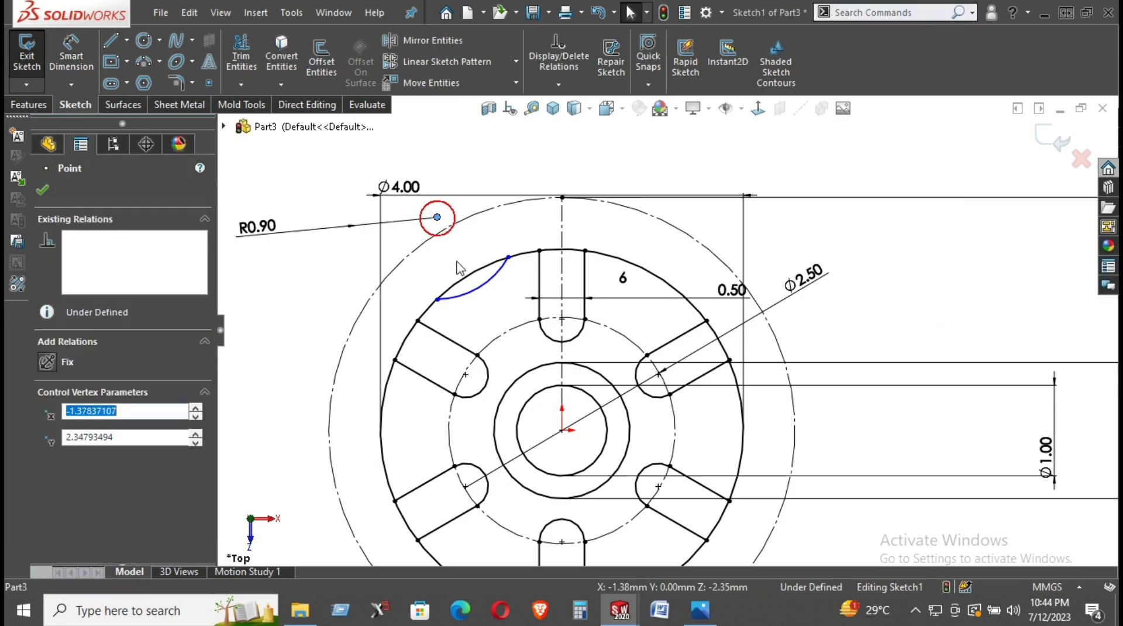
Step: Slide the R0.90 arc's ends onto the slot and arm, then show the reference drawing in Photos
left_click(275, 190)
mouse_move(507, 257)
left_mouse_down()
mouse_move(537, 275)
mouse_move(519, 275)
mouse_move(511, 255)
left_mouse_up()
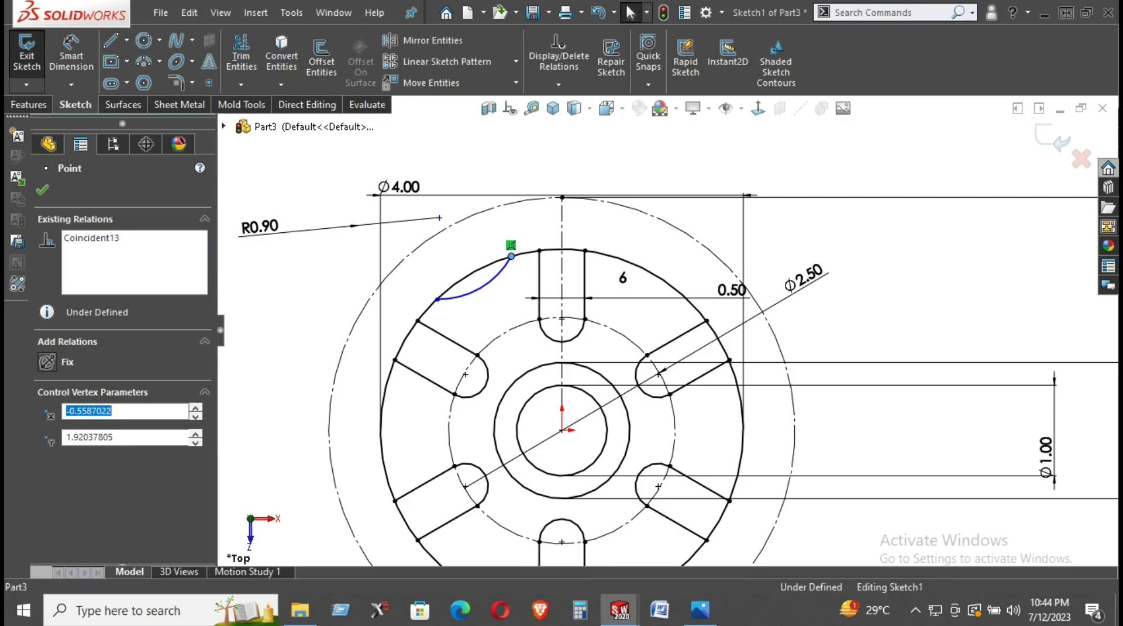
key("ctrl+z")
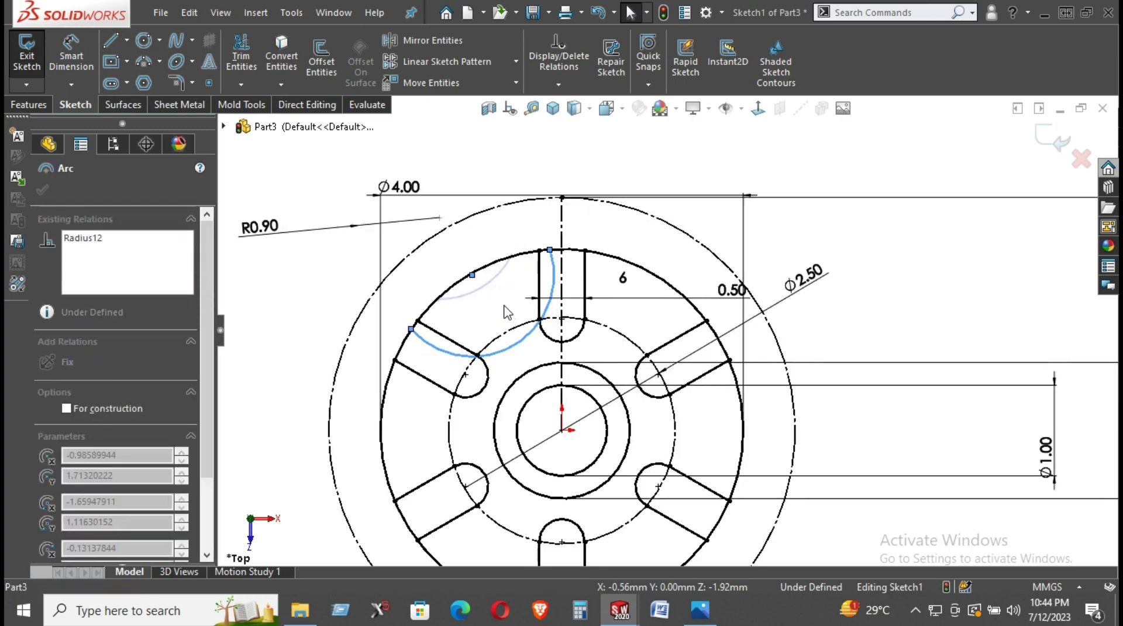
left_click_drag(506, 313, 490, 286)
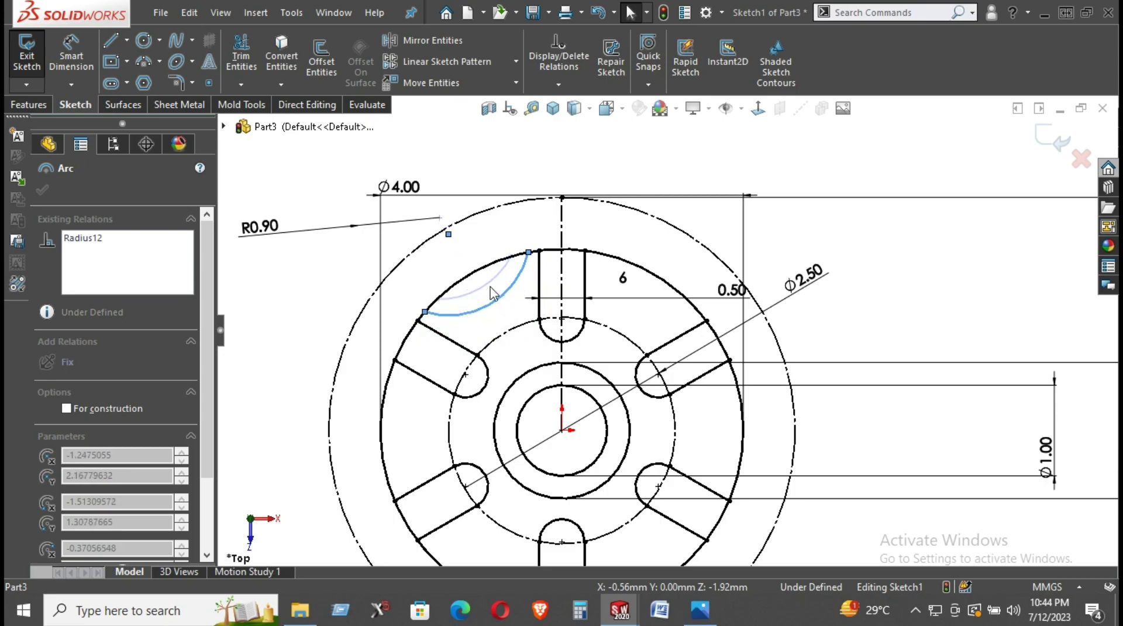
left_click(298, 283)
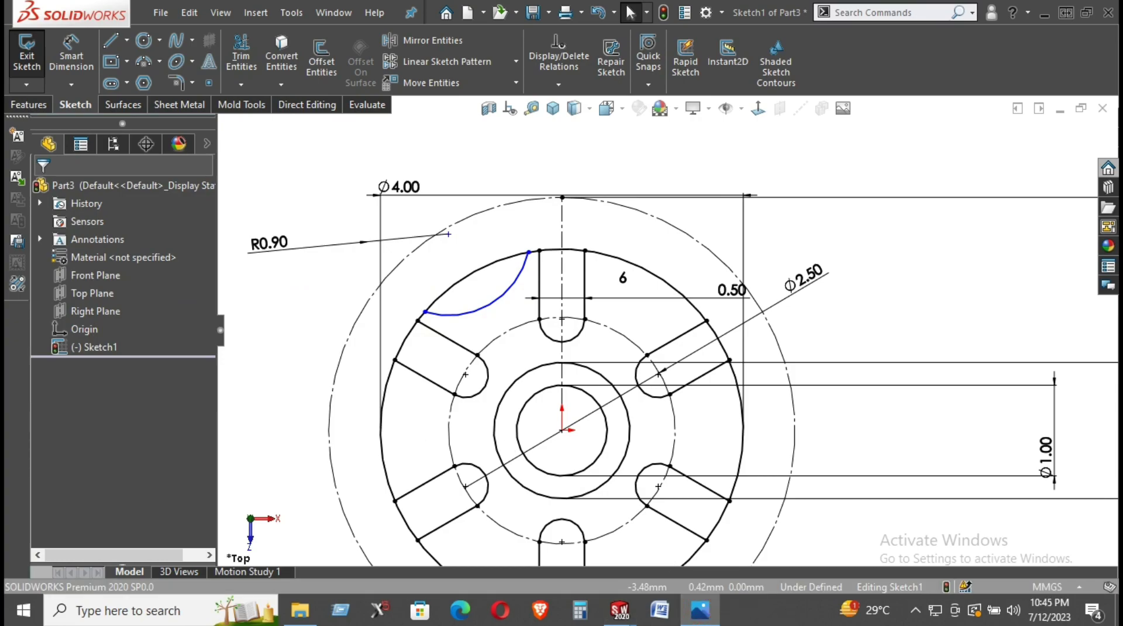
left_click(700, 610)
left_click_drag(181, 209, 210, 156)
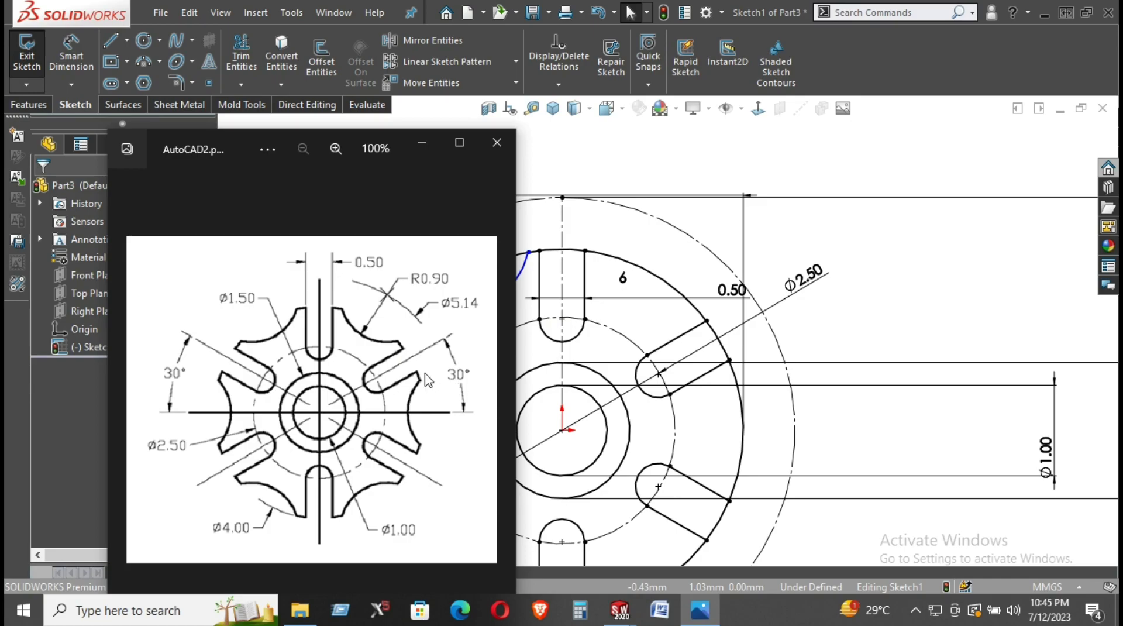
Step: Minimize the Photos reference drawing window
left_click(421, 142)
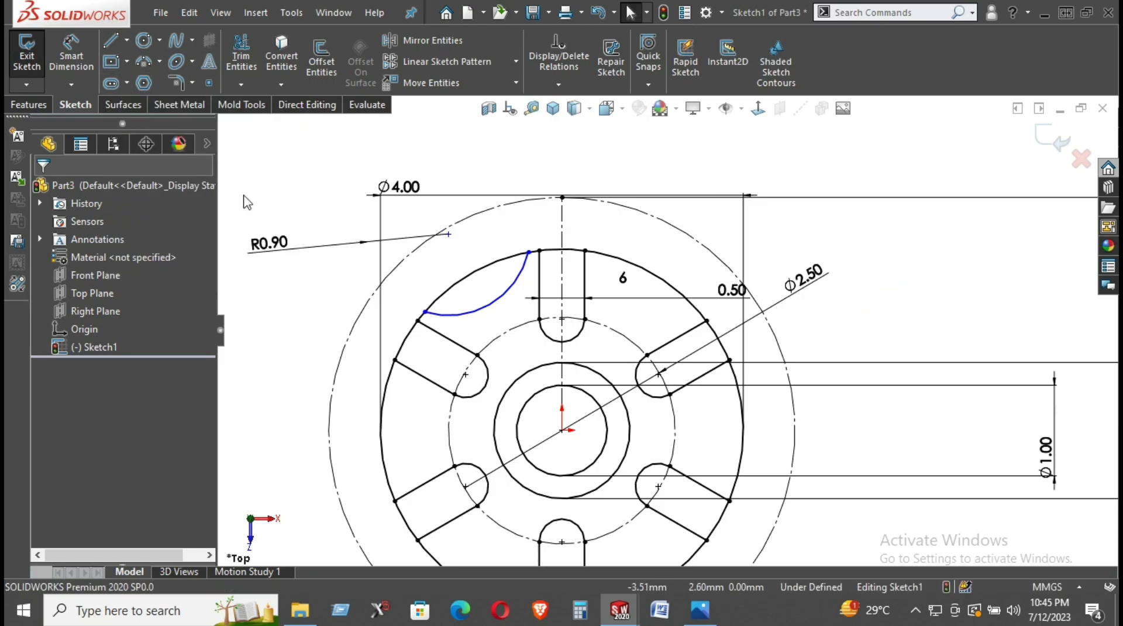
Step: Move the R0.90 arc into the gap between the two right-hand arms
left_click_drag(529, 252, 725, 477)
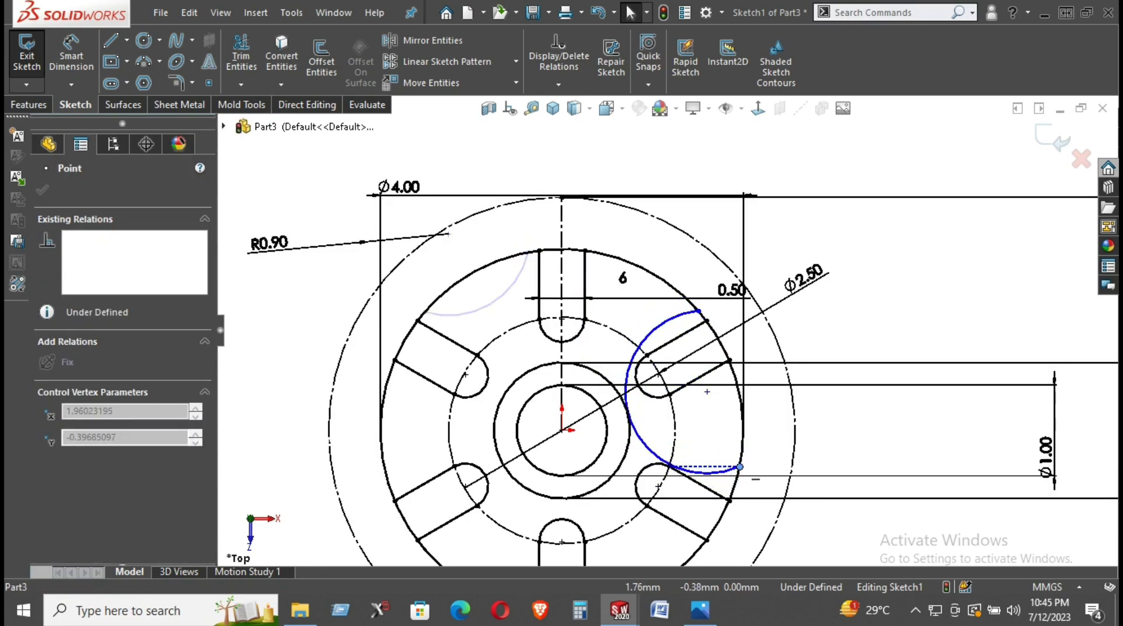
left_click(701, 313)
left_click_drag(700, 313, 738, 387)
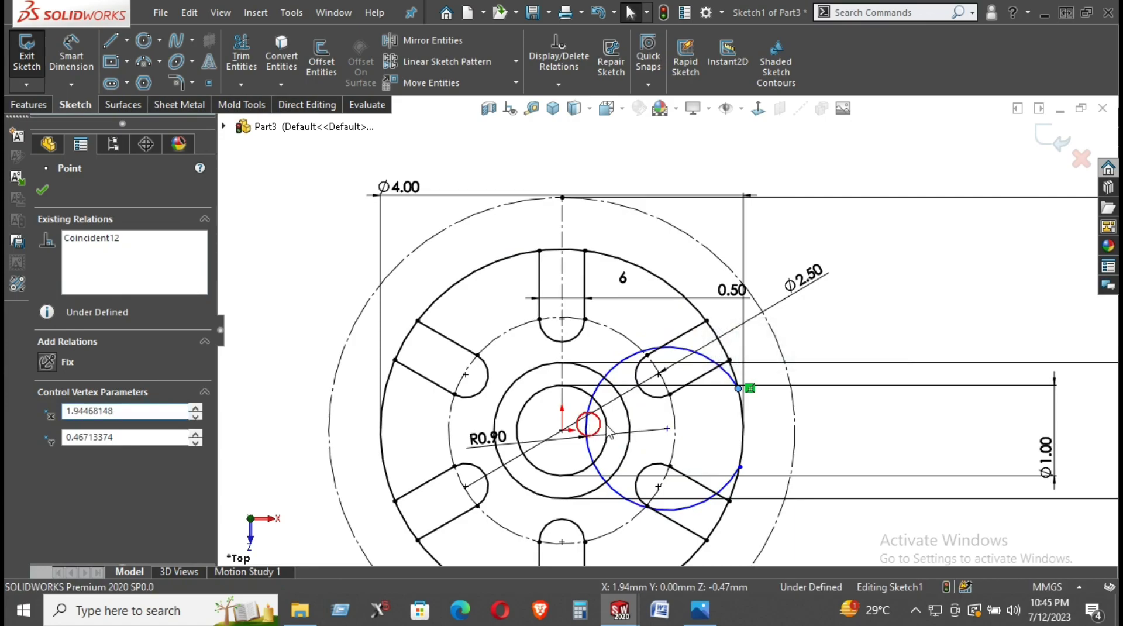
mouse_move(591, 431)
left_mouse_down()
mouse_move(738, 416)
mouse_move(732, 423)
left_mouse_up()
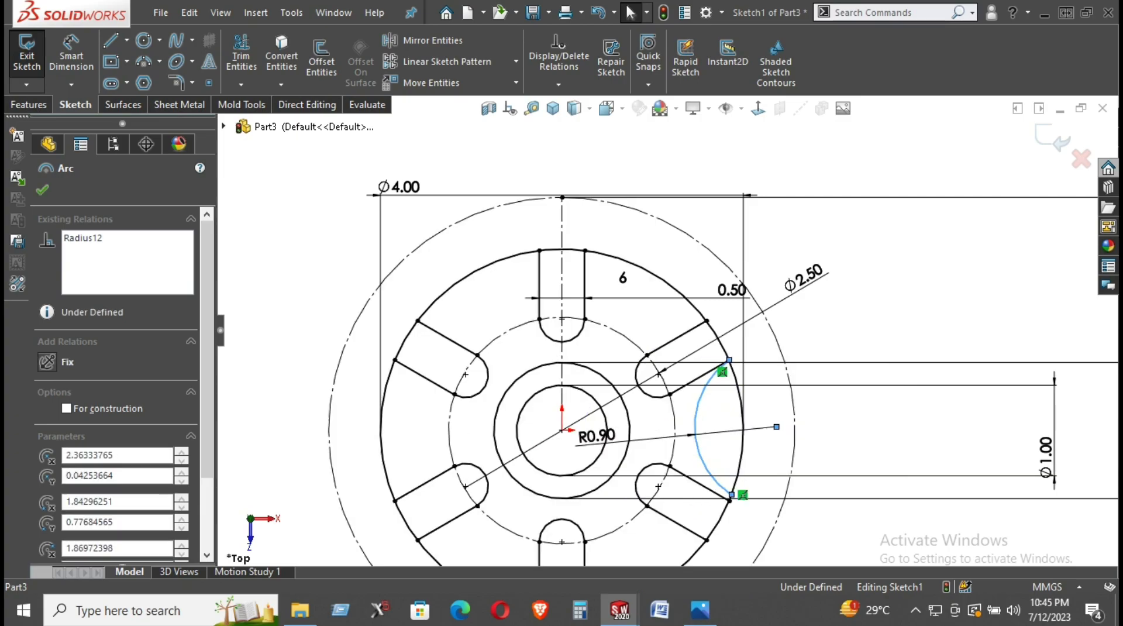
left_click(892, 320)
Step: Make the arc's centre point horizontal with the origin
left_click(777, 427)
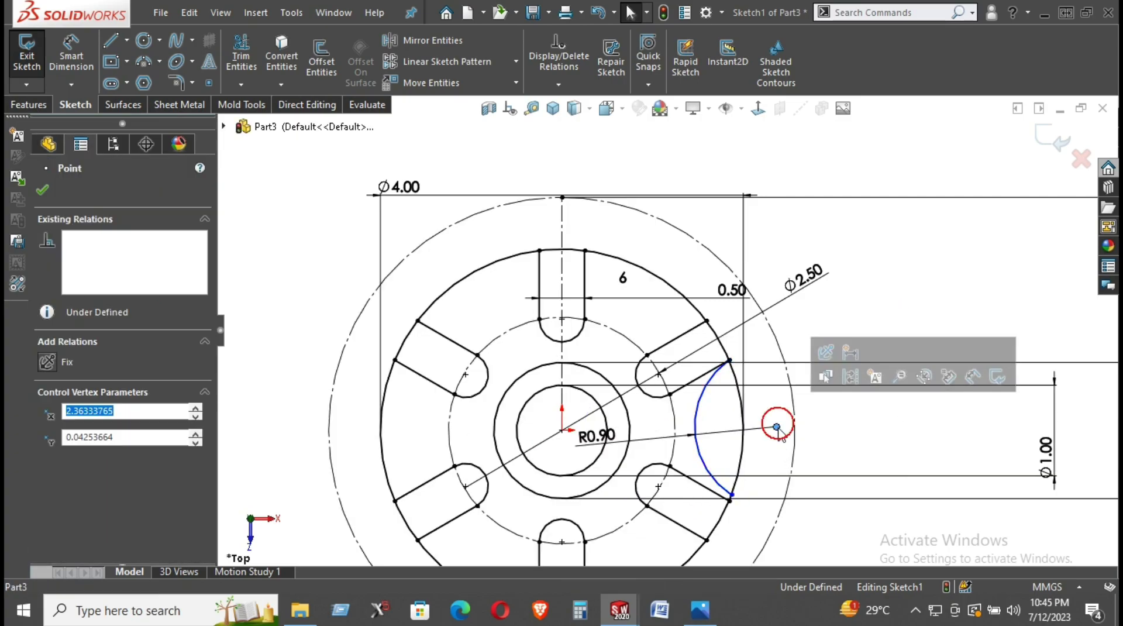
left_click(563, 433, "ctrl")
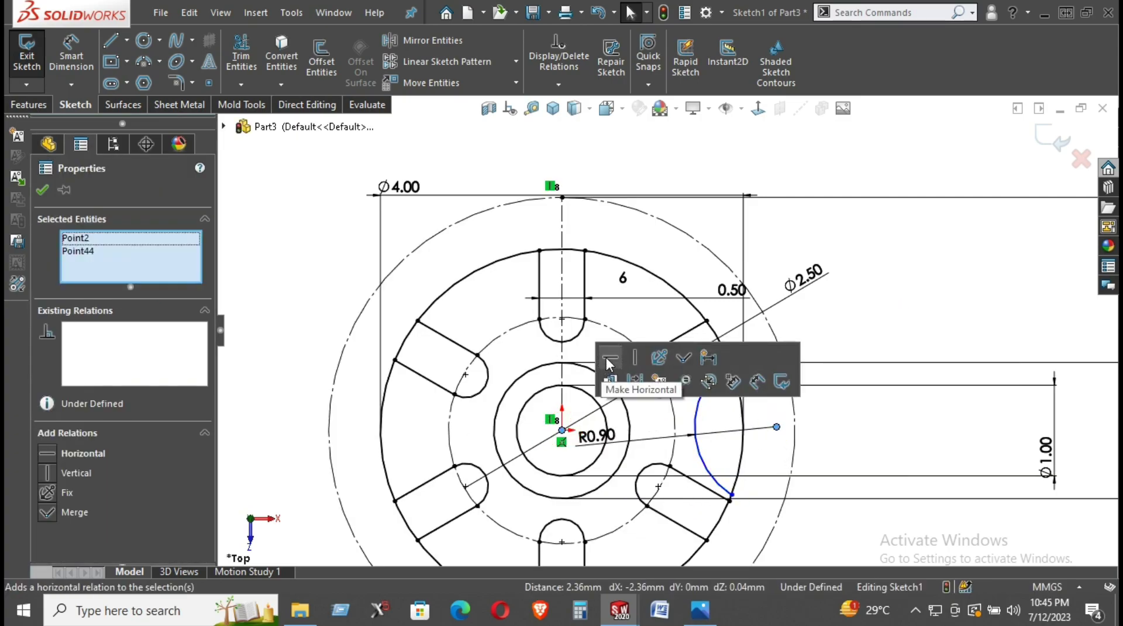
left_click(608, 359)
left_click(838, 465)
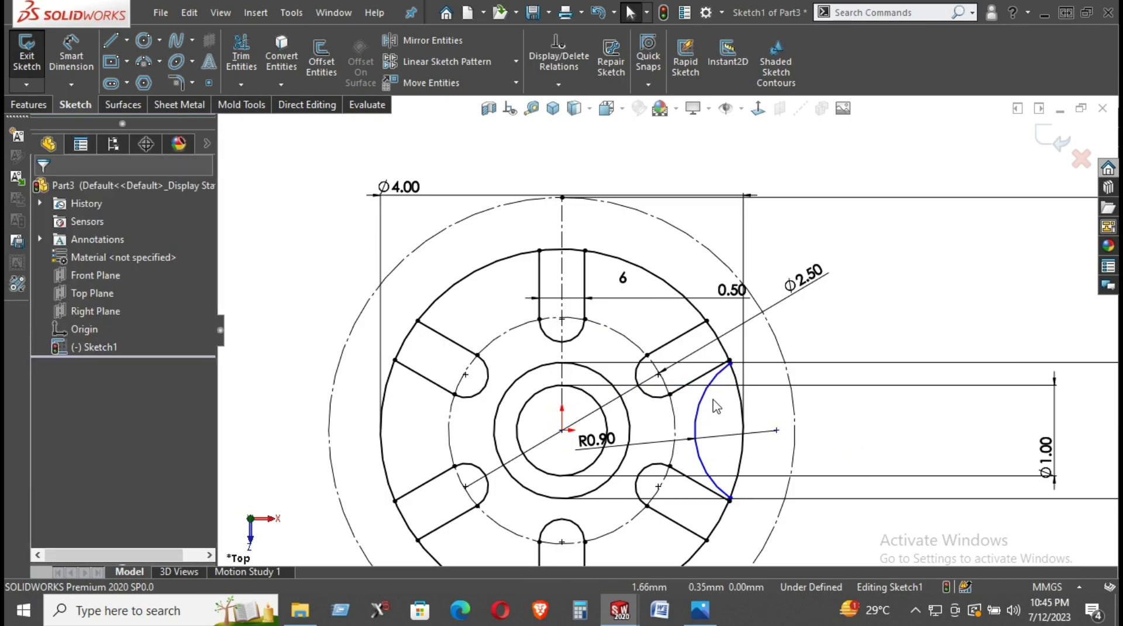
Step: Pull the arc's lower end onto the lower-right arm and zoom to fit the part
left_click(696, 416)
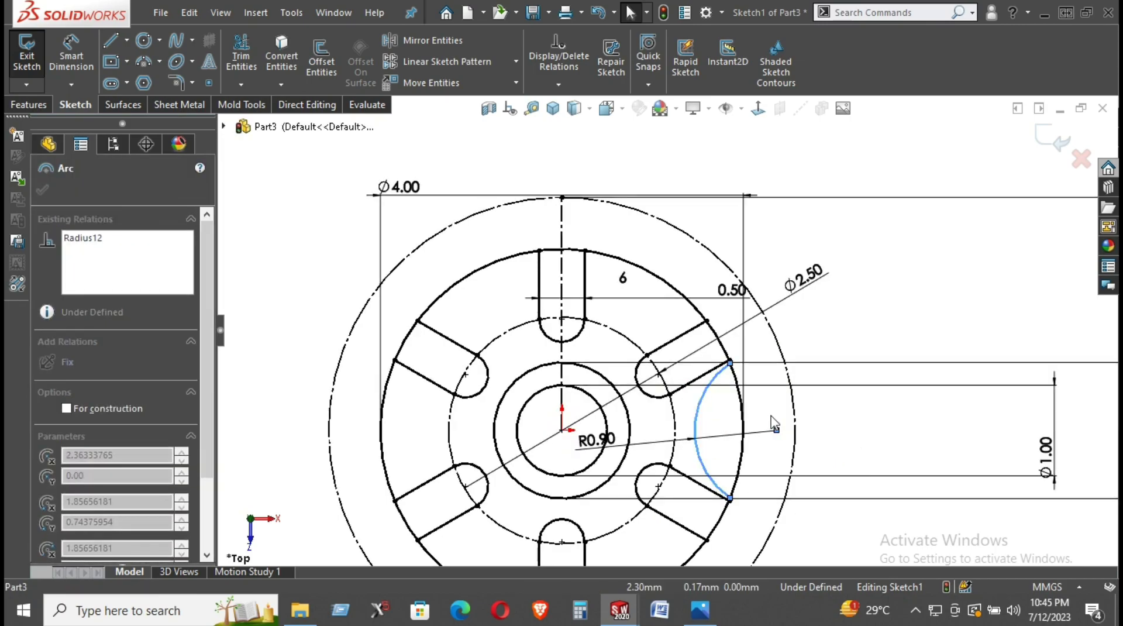
left_click(860, 431)
scroll(745, 466, "down", 3)
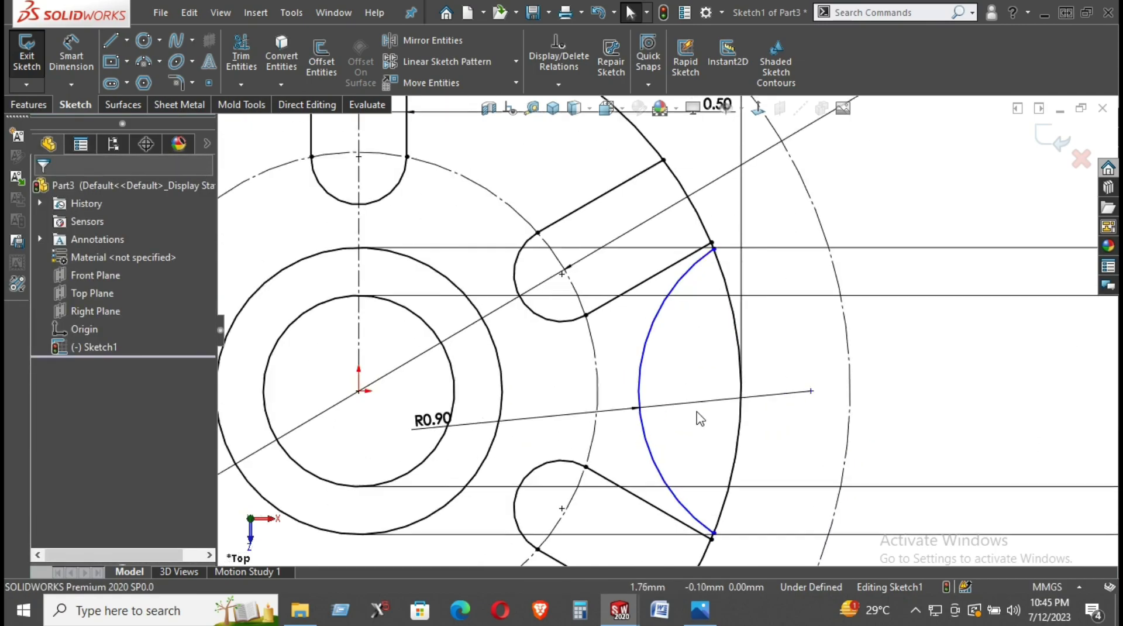
left_click(641, 393)
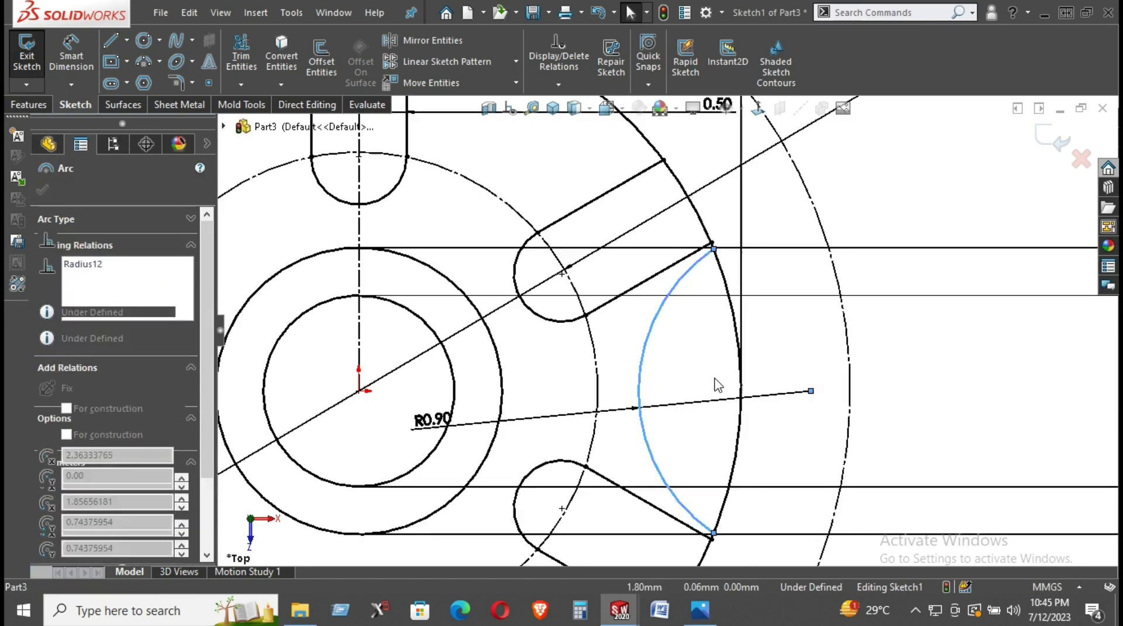
left_click(784, 483)
left_click(705, 522)
left_click_drag(715, 534, 736, 454)
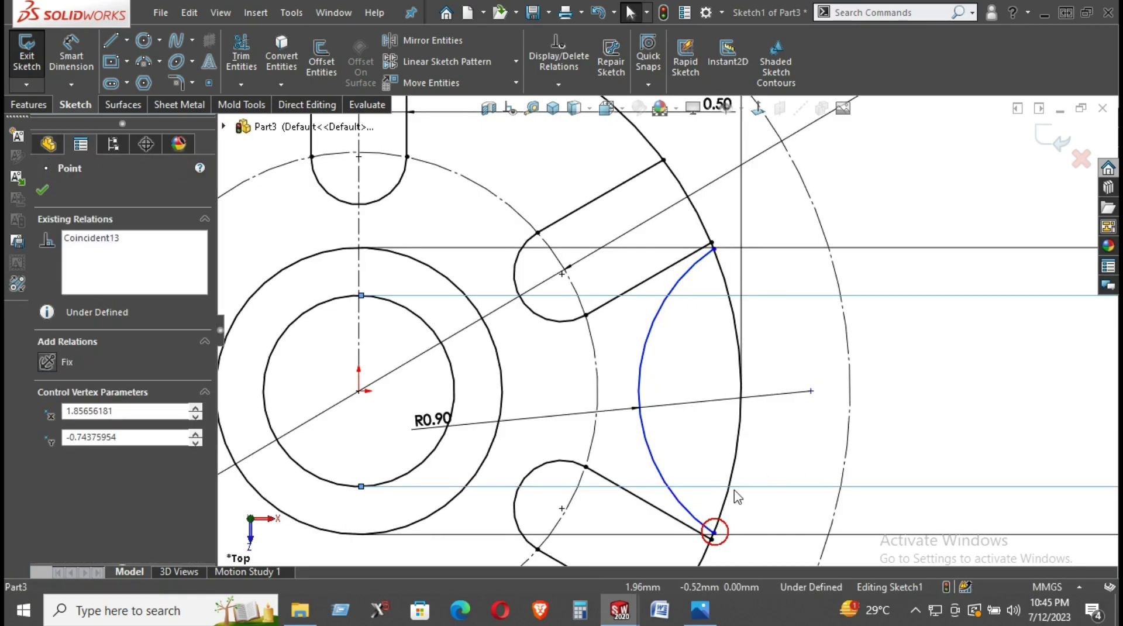
mouse_move(666, 449)
left_mouse_down()
mouse_move(621, 465)
mouse_move(678, 491)
left_mouse_up()
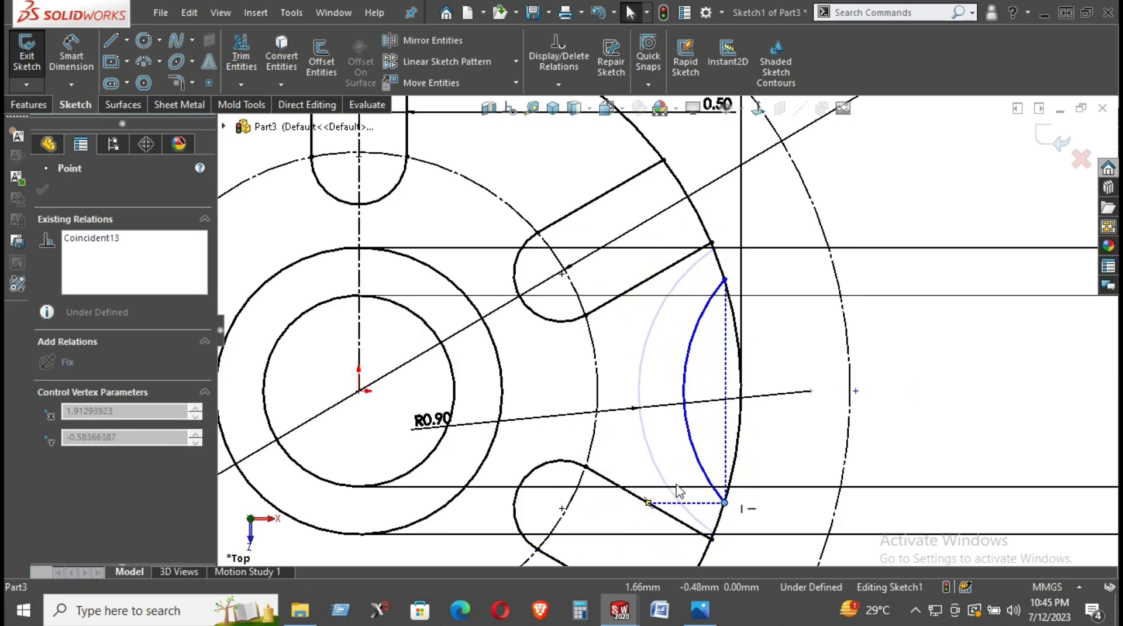
left_click(931, 363)
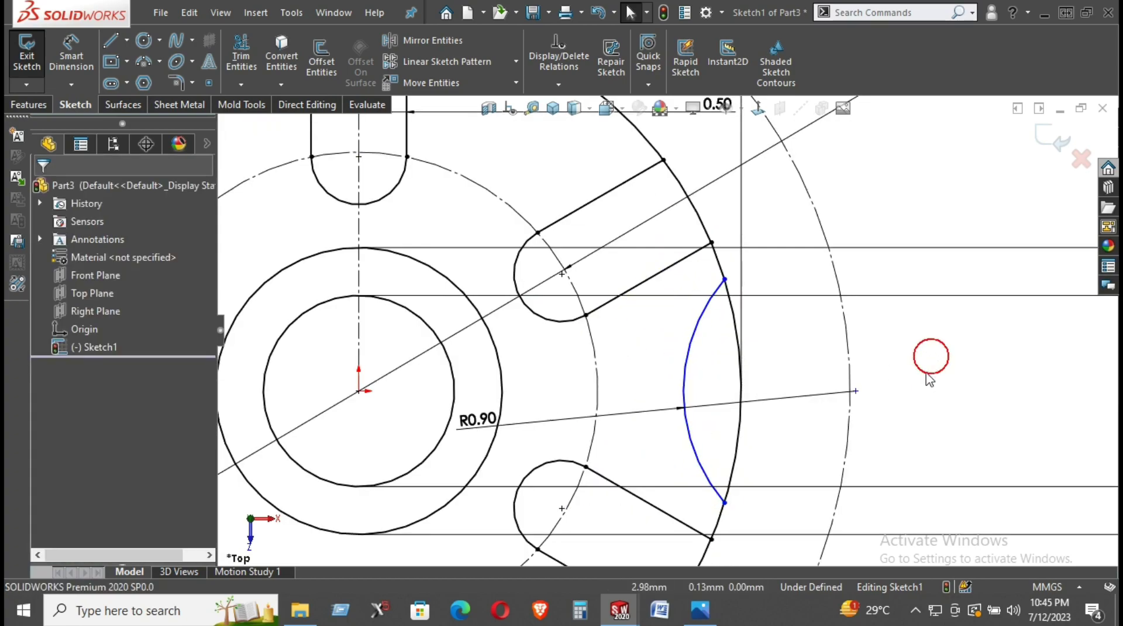
scroll(917, 407, "up", 2)
key("f")
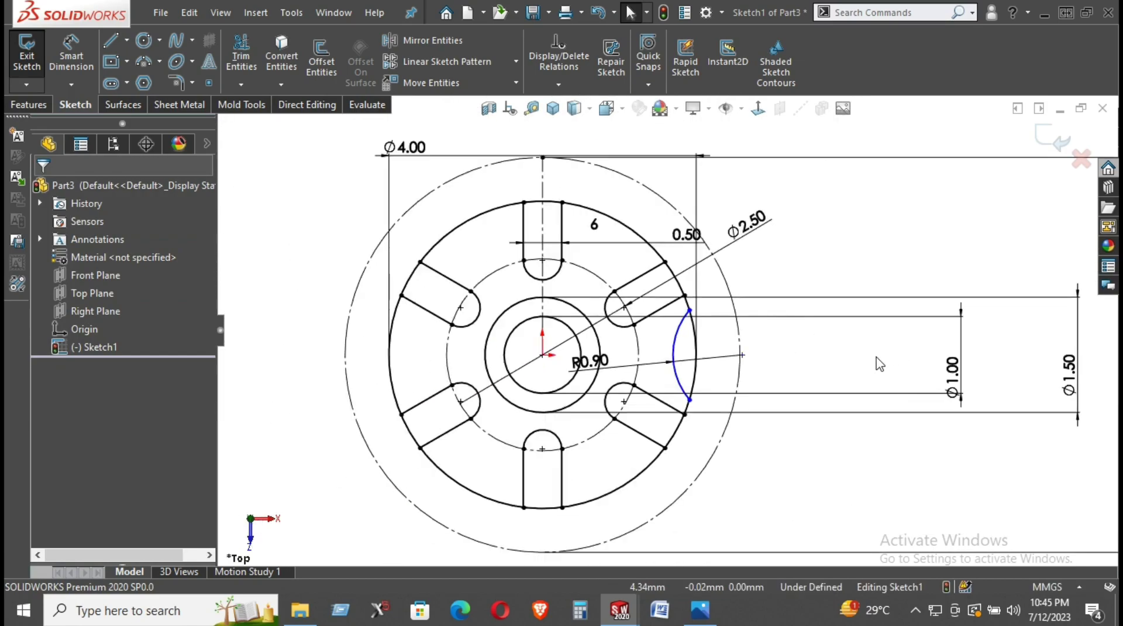
left_click(712, 617)
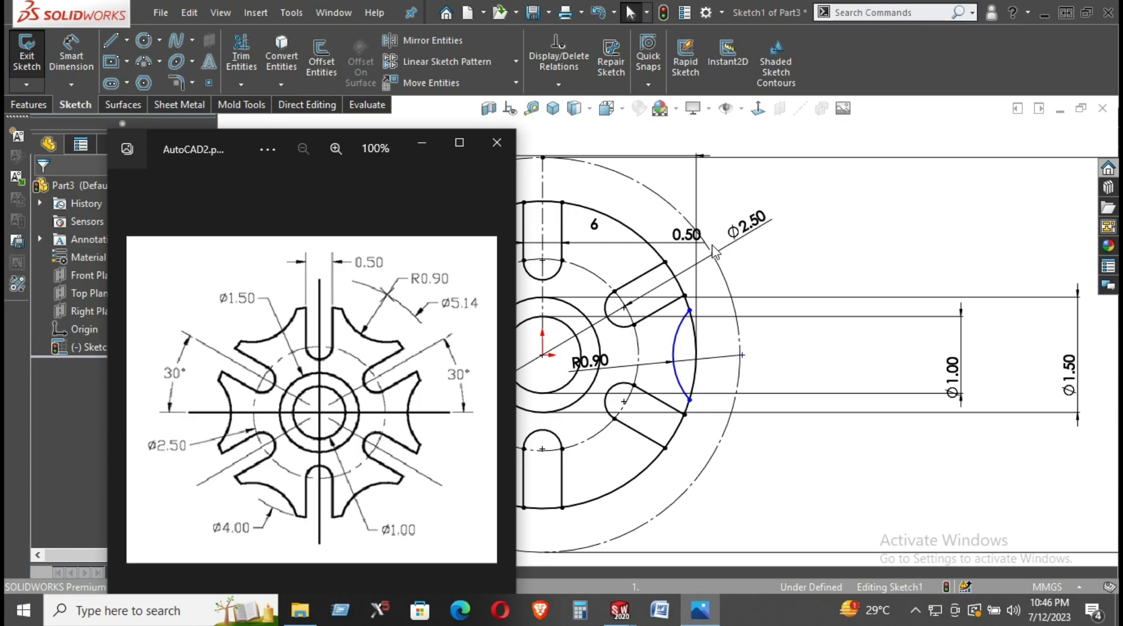
left_click(421, 143)
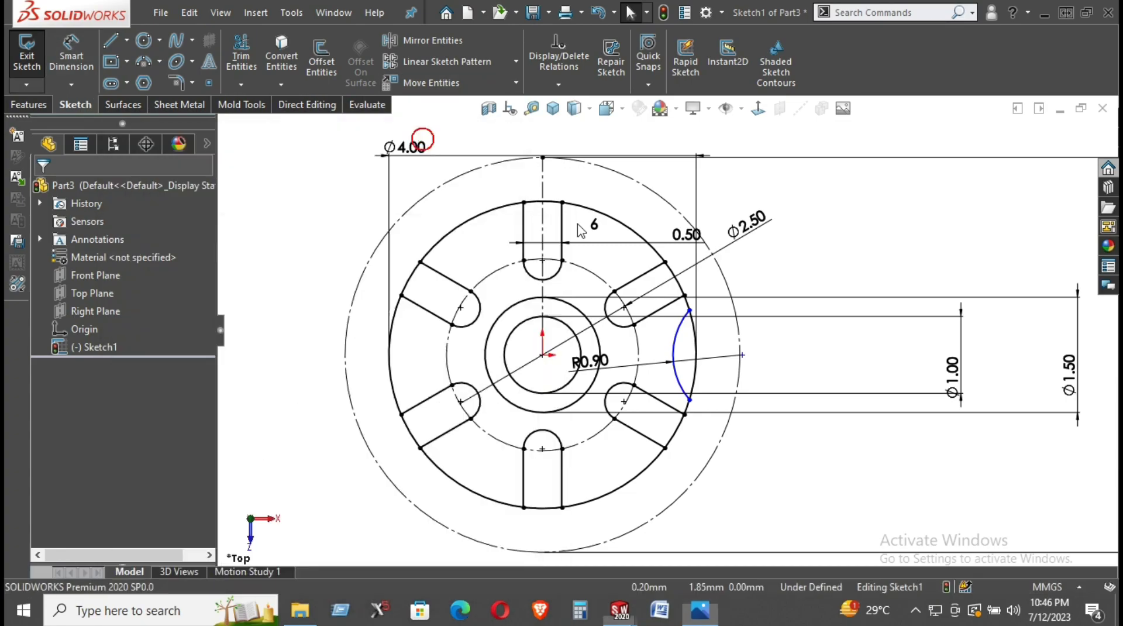
scroll(717, 317, "down", 1)
scroll(702, 324, "down", 1)
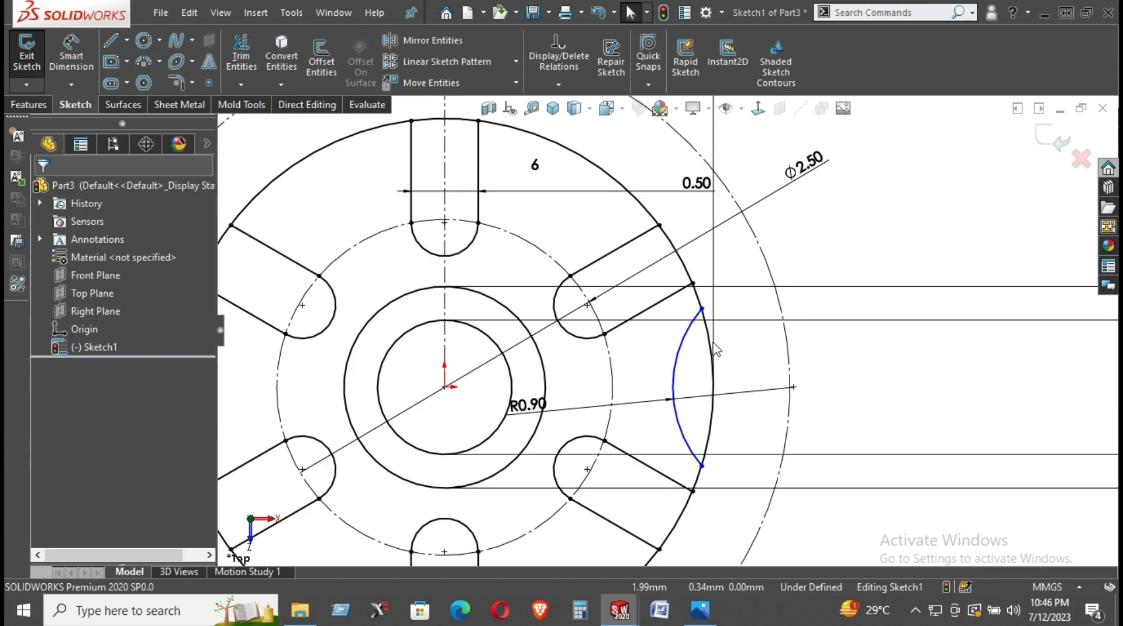
Step: Draw temporary centerlines from the origin, including lines to the arc's upper and lower ends
left_click(125, 40)
left_click(149, 81)
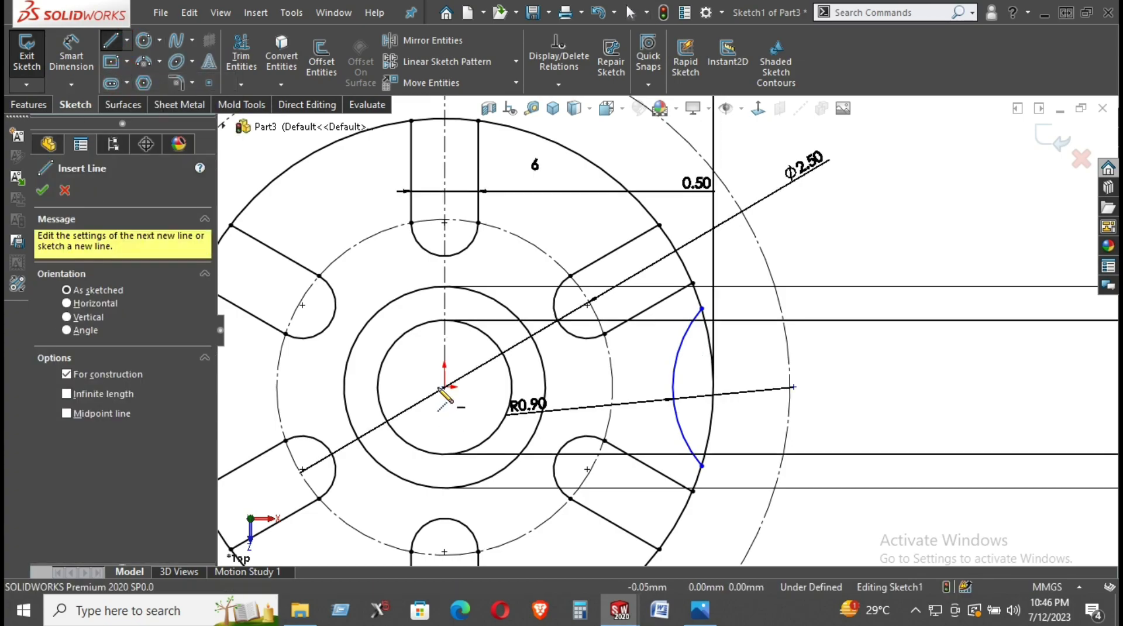
left_click(740, 387)
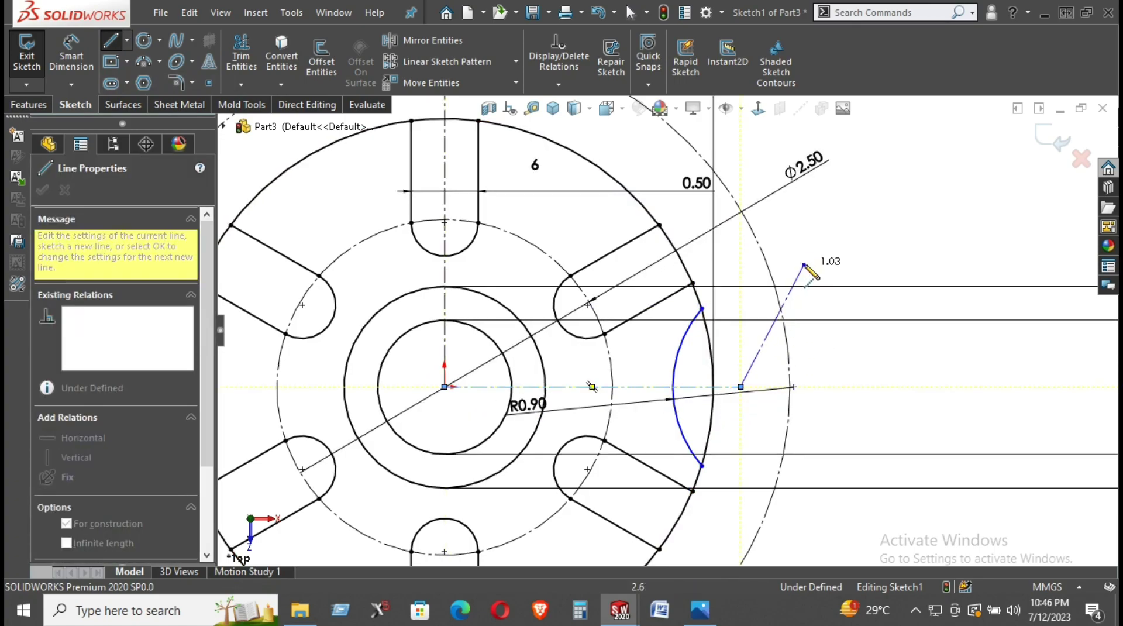
right_click(806, 262)
left_click(818, 276)
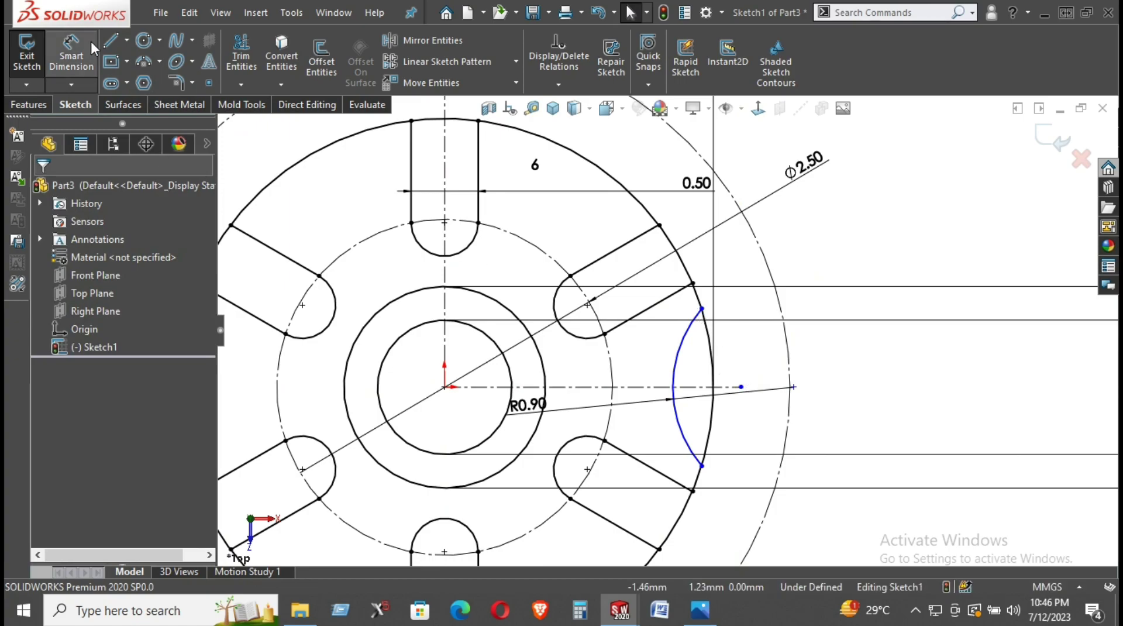
left_click(126, 40)
left_click(155, 80)
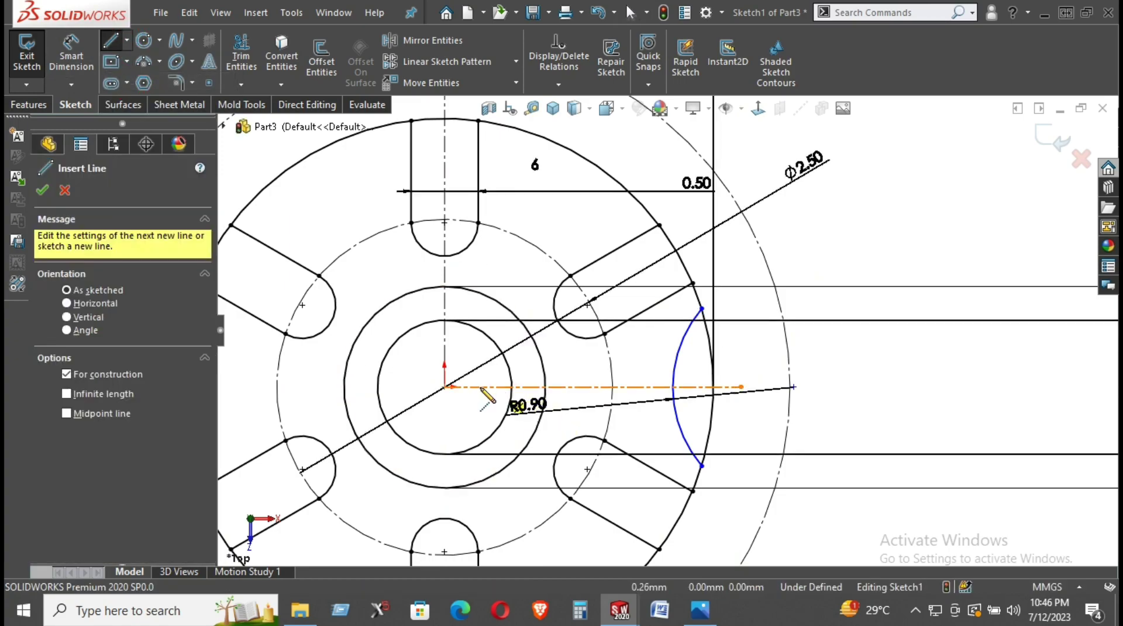
left_click_drag(445, 387, 701, 308)
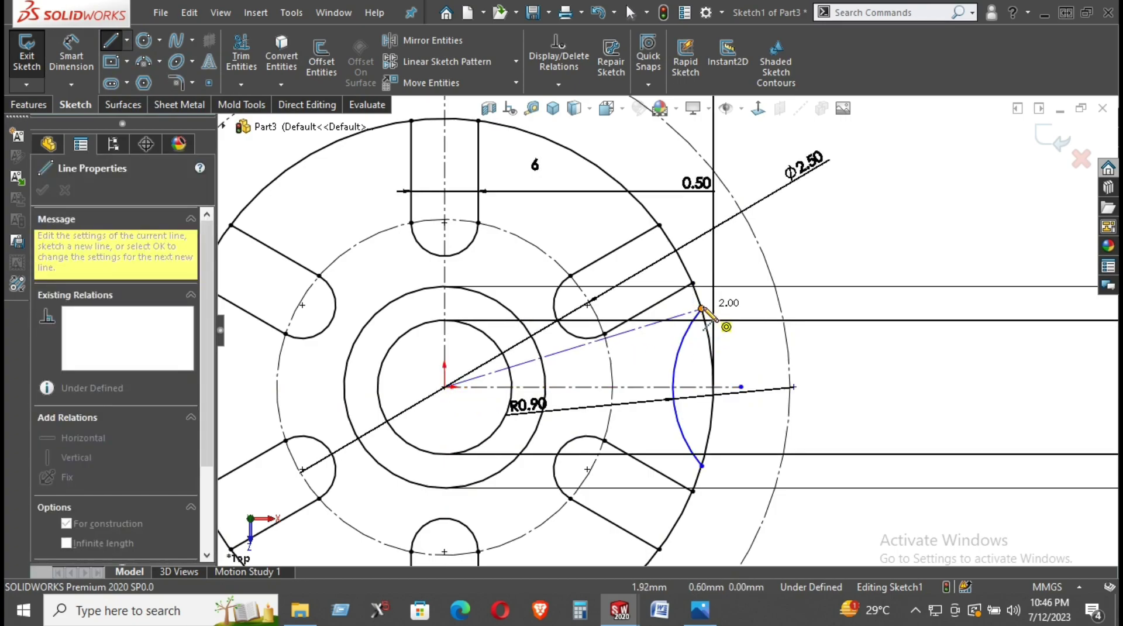
left_click_drag(701, 465, 444, 387)
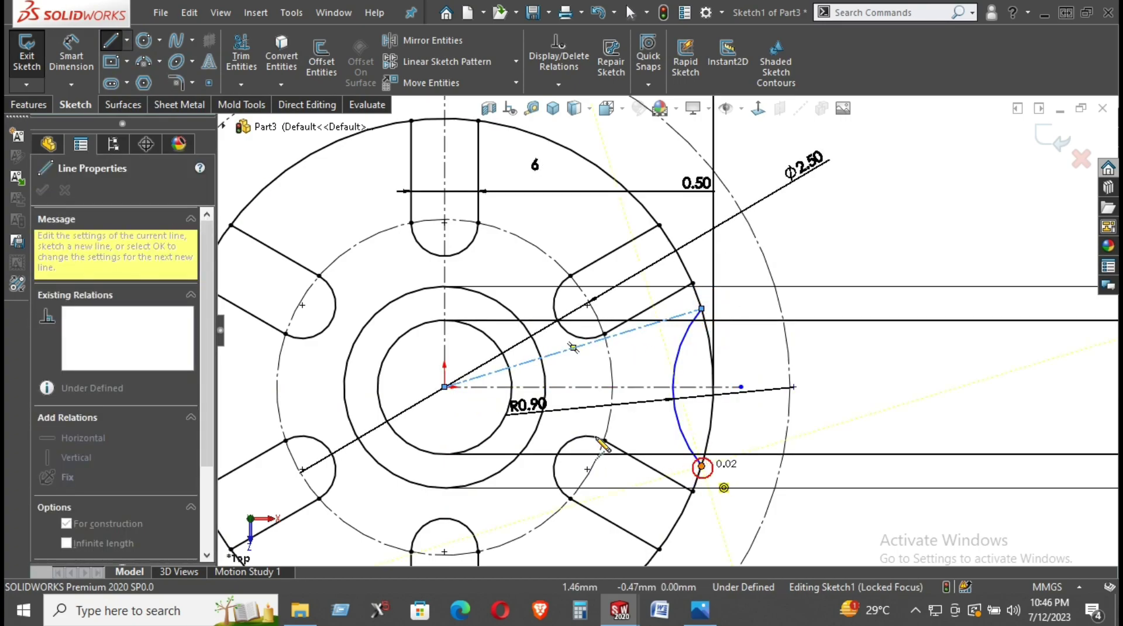
right_click(872, 330)
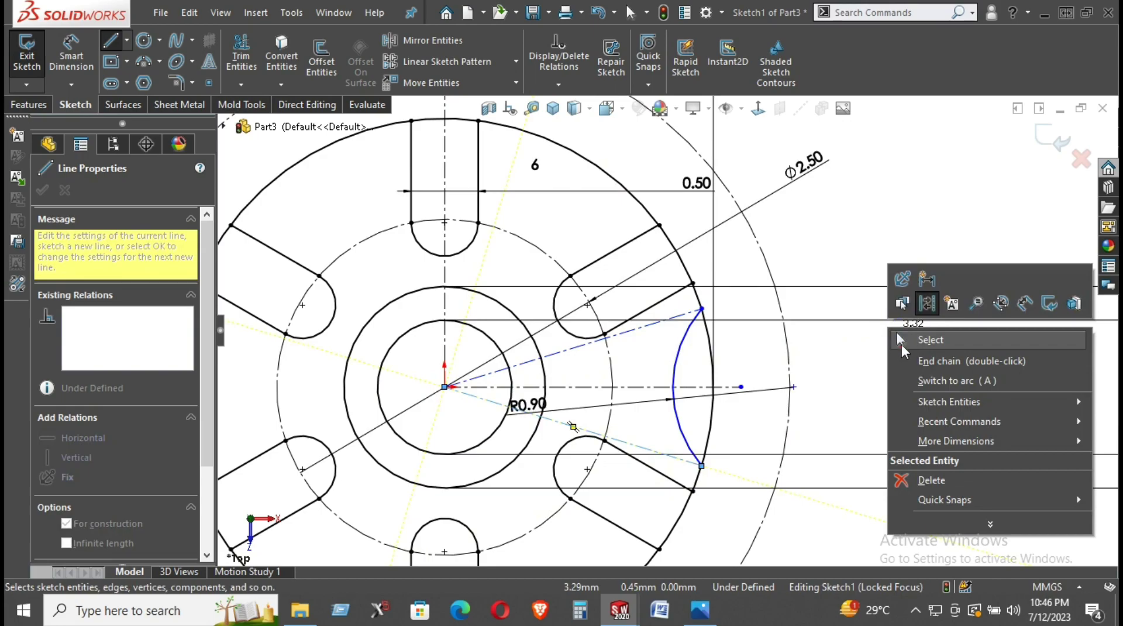
left_click(912, 335)
Step: Delete the upper and lower temporary construction lines
left_click(667, 318)
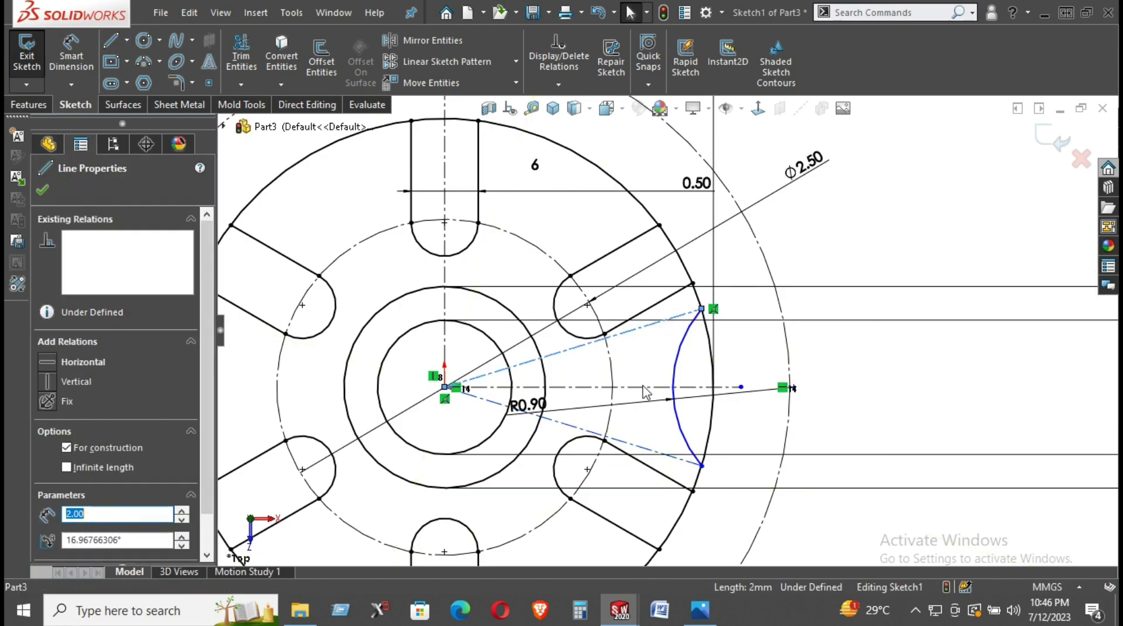
left_click(687, 462, "ctrl")
left_click(641, 387, "ctrl")
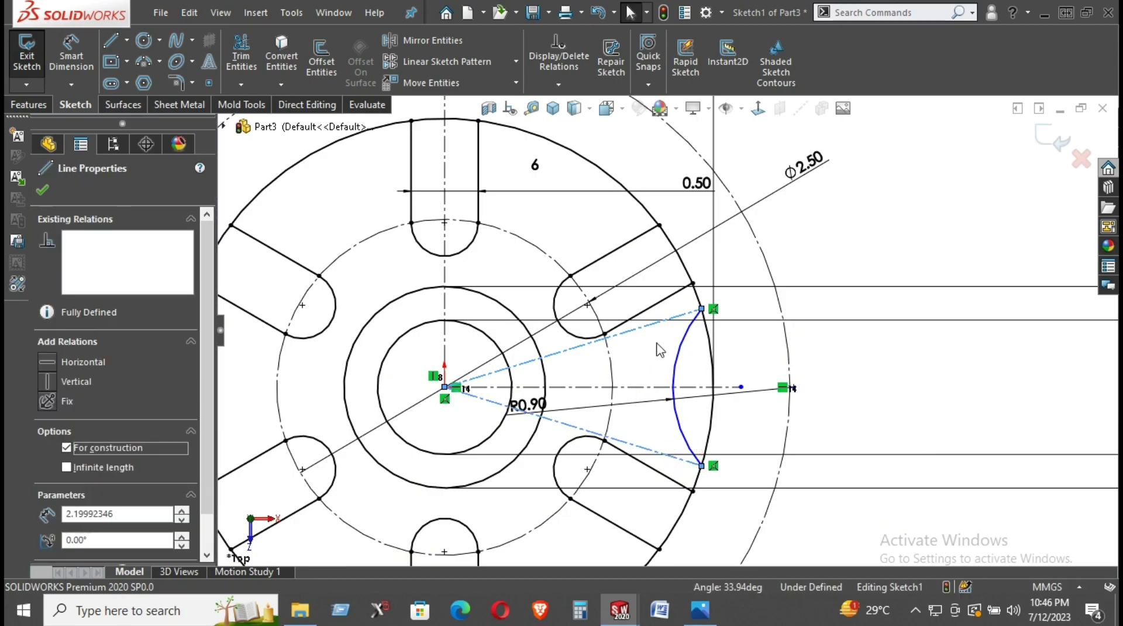
left_click(846, 400)
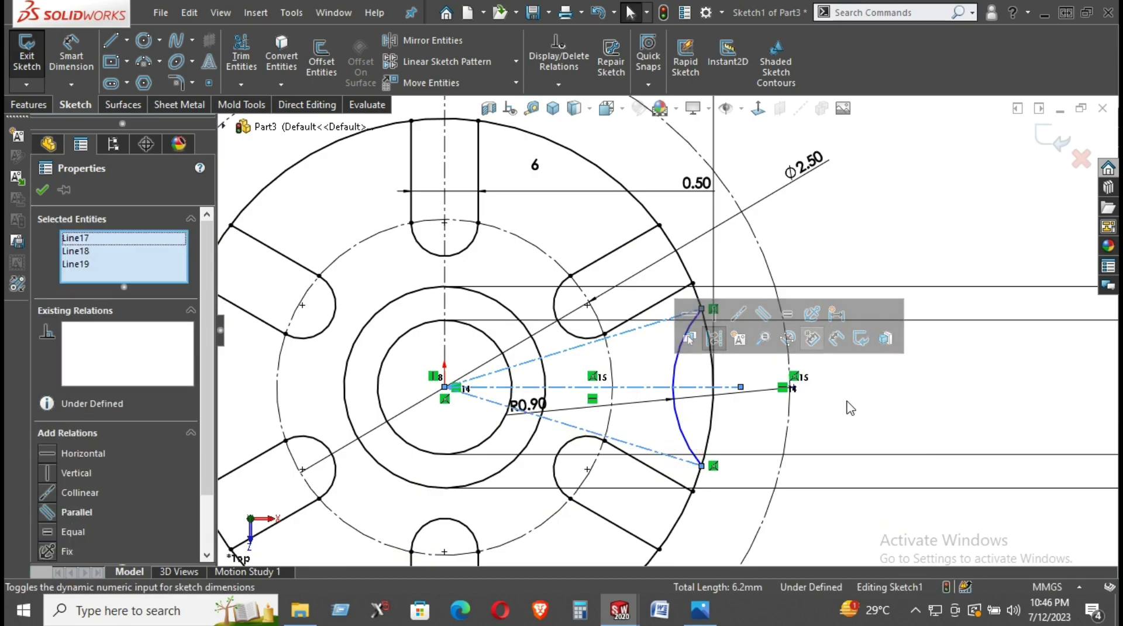
right_click(643, 326)
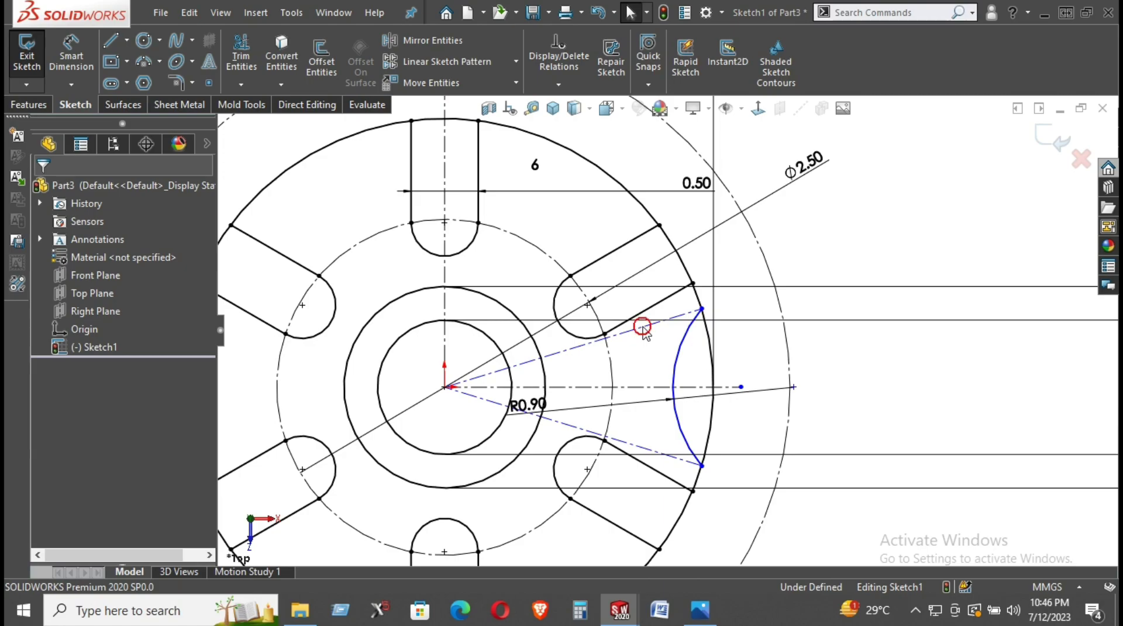
left_click(692, 554)
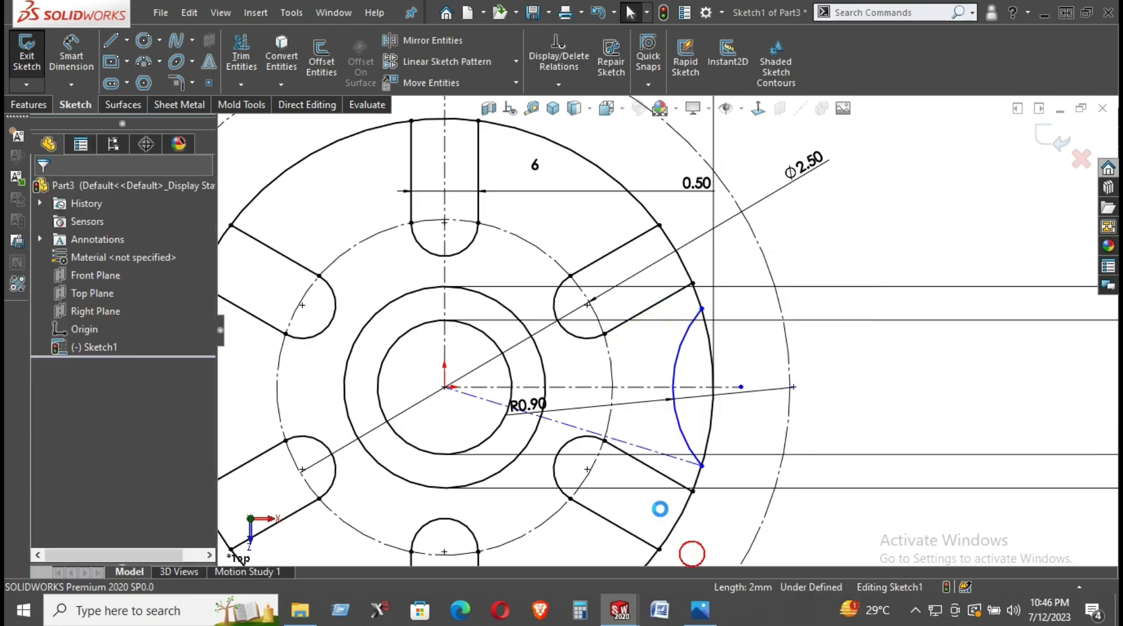
right_click(656, 454)
left_click(711, 553)
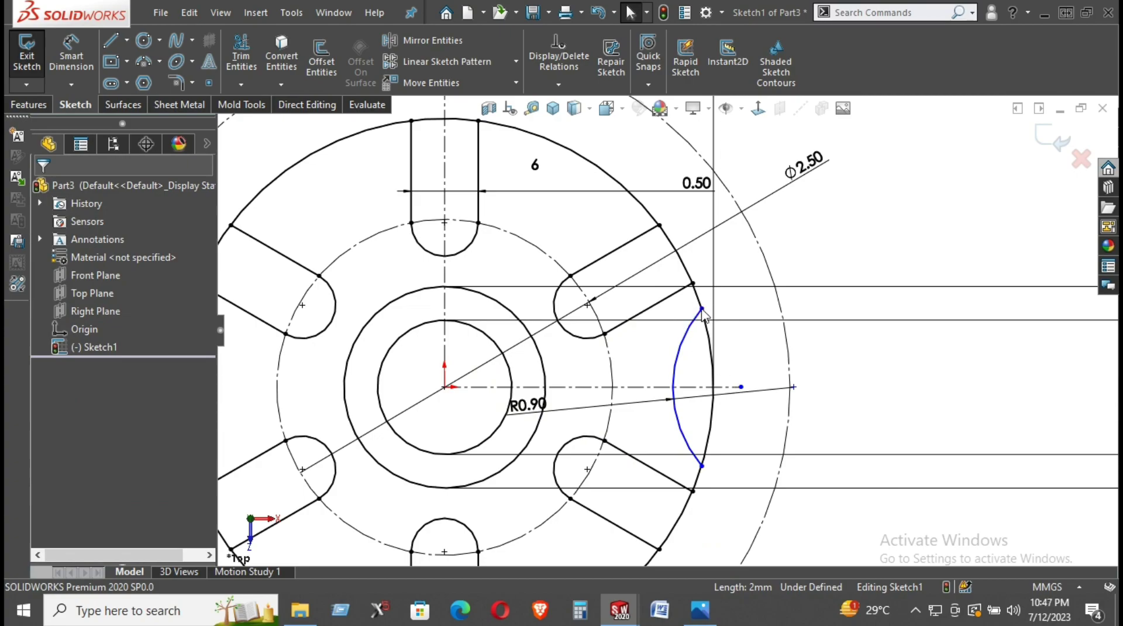
Step: Drag the arc's centre onto the outer dashed circle and settle its upper end at the arm corner
left_click_drag(741, 389, 784, 398)
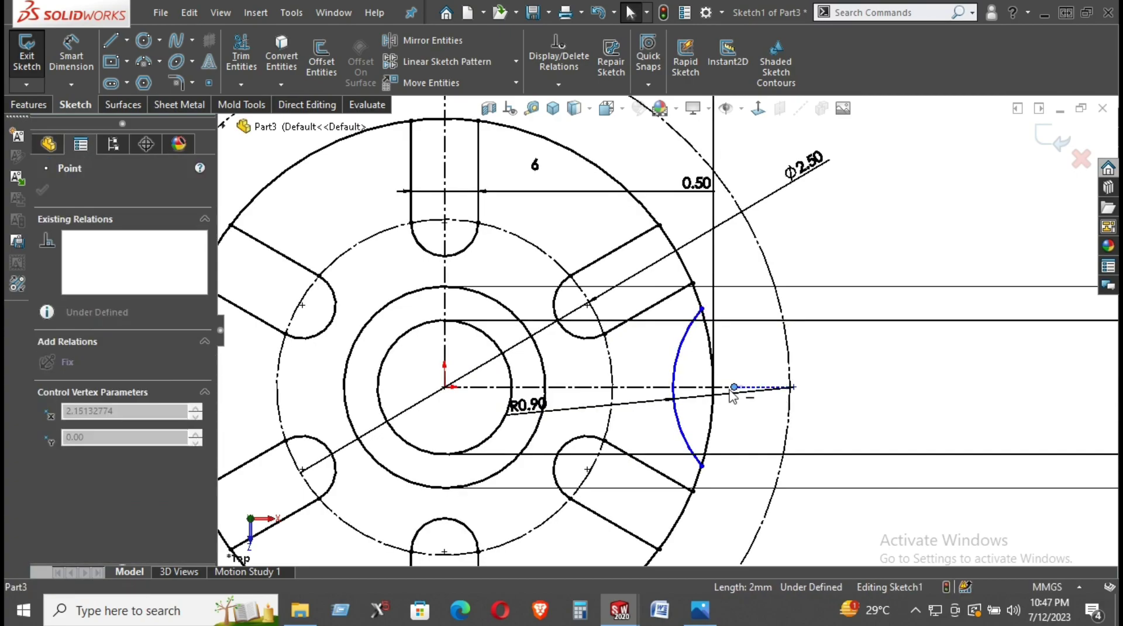
left_click_drag(711, 389, 800, 400)
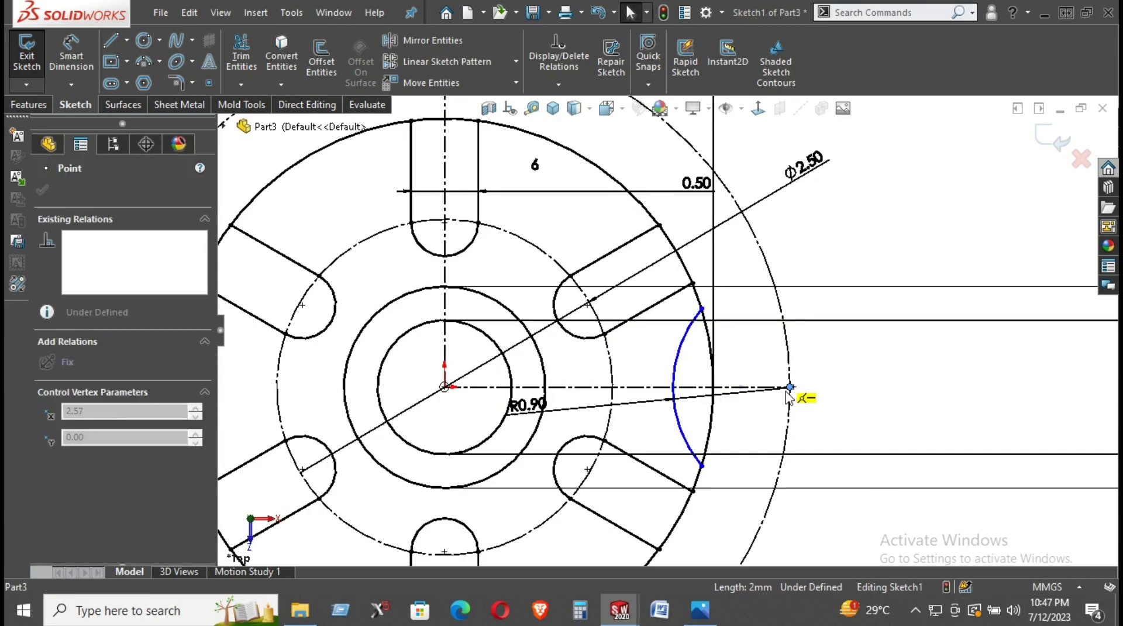
left_click(831, 414)
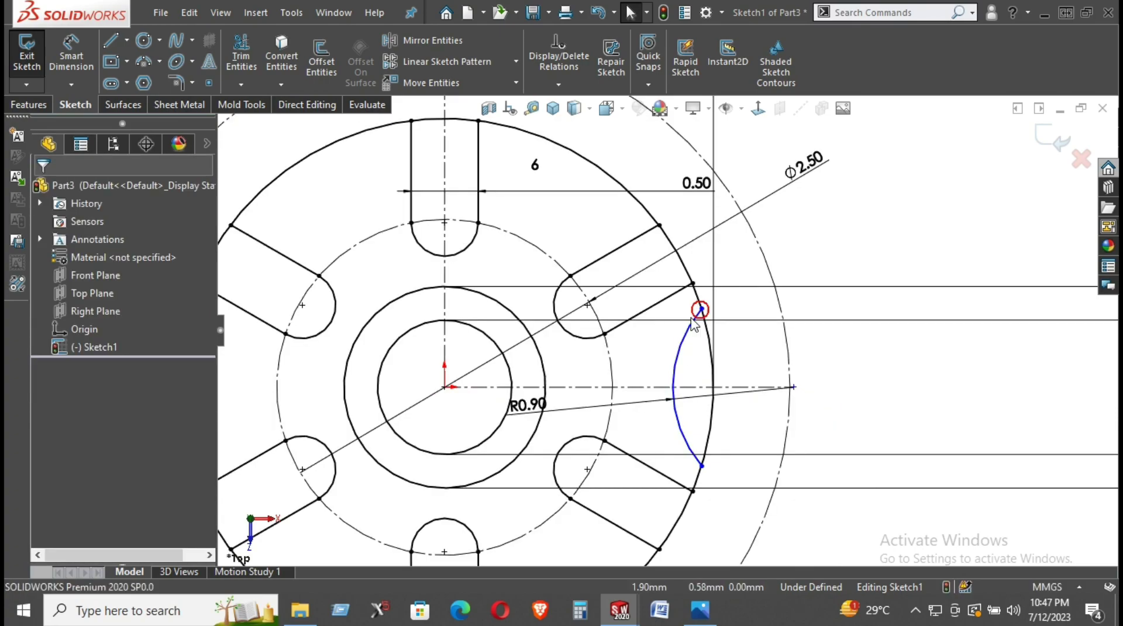
left_click_drag(700, 310, 702, 308)
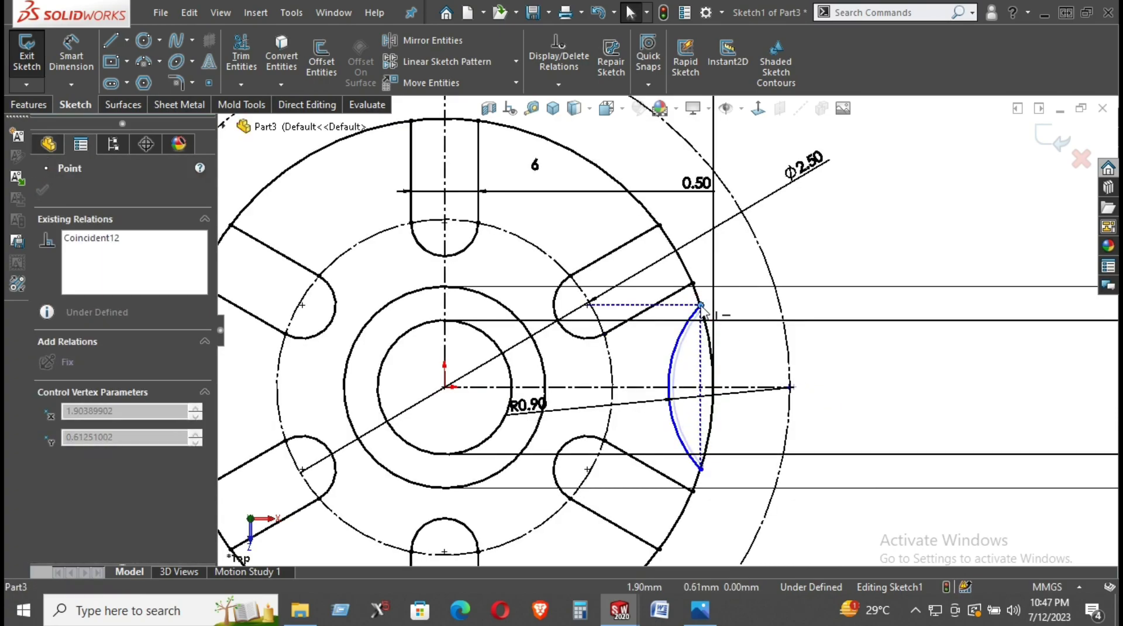
left_click_drag(701, 307, 703, 314)
left_click(869, 386)
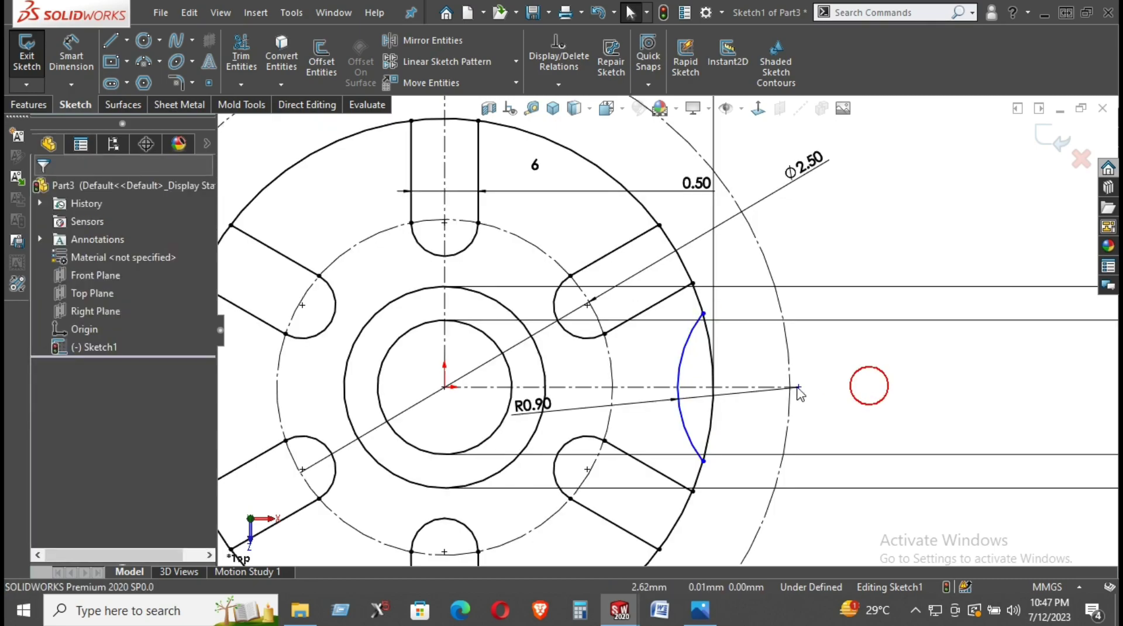
Step: Make the arc's centre point concentric with the dashed circle
left_click(798, 386)
left_click(789, 381, "ctrl")
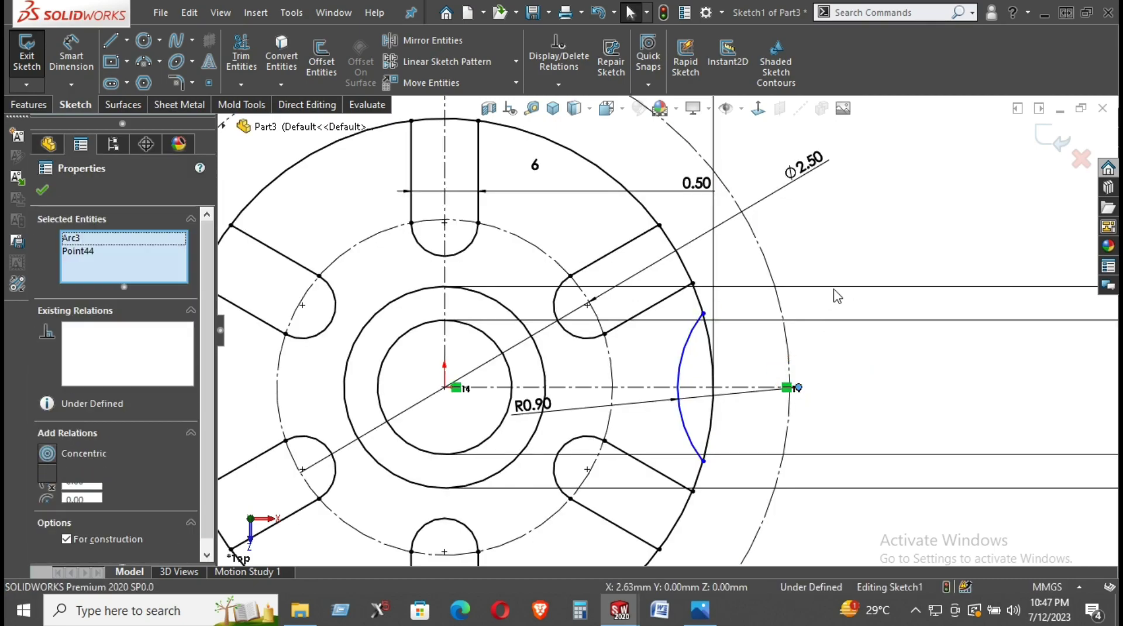
left_click(862, 296)
left_click(858, 383)
scroll(766, 367, "up", 1)
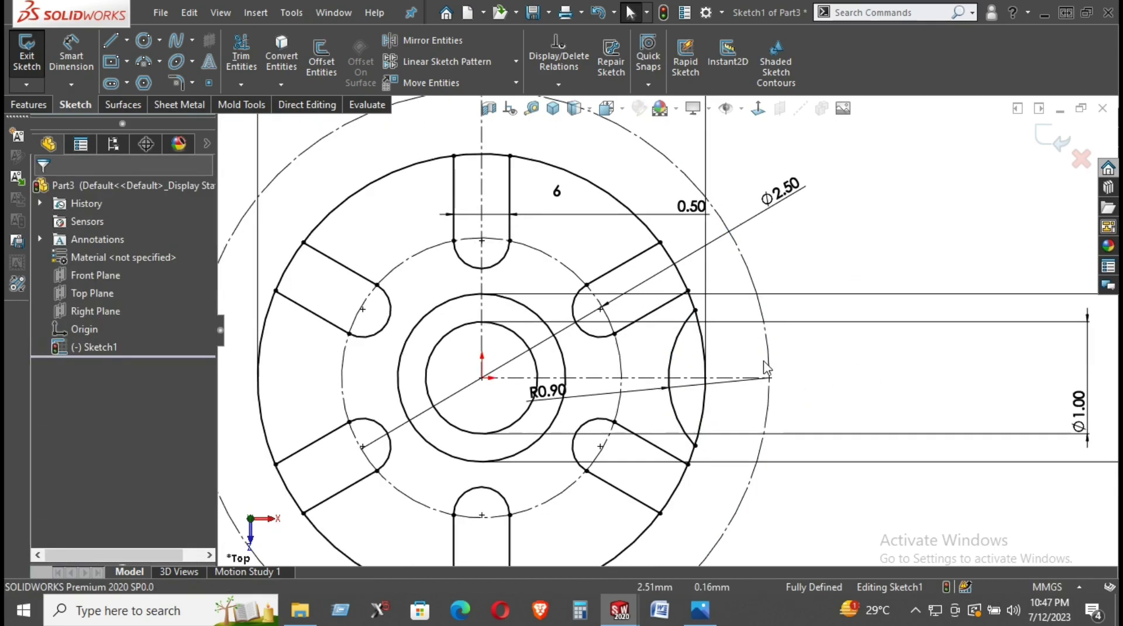
Step: Circular-pattern the right-hand R0.90 arc into 6 evenly spaced instances
left_click(516, 64)
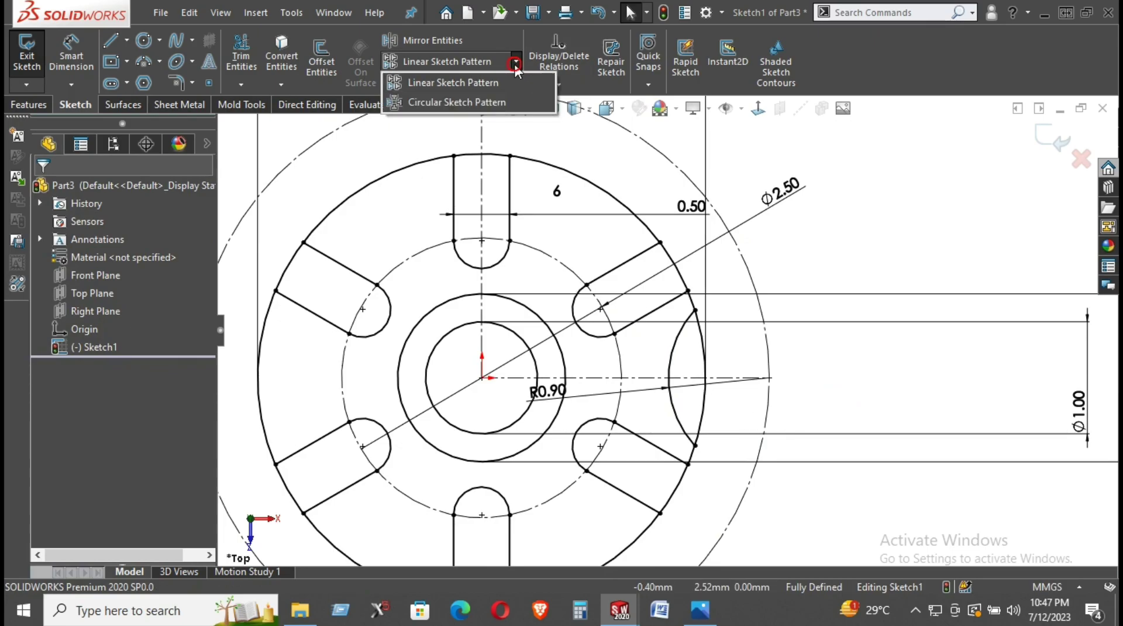
left_click(507, 99)
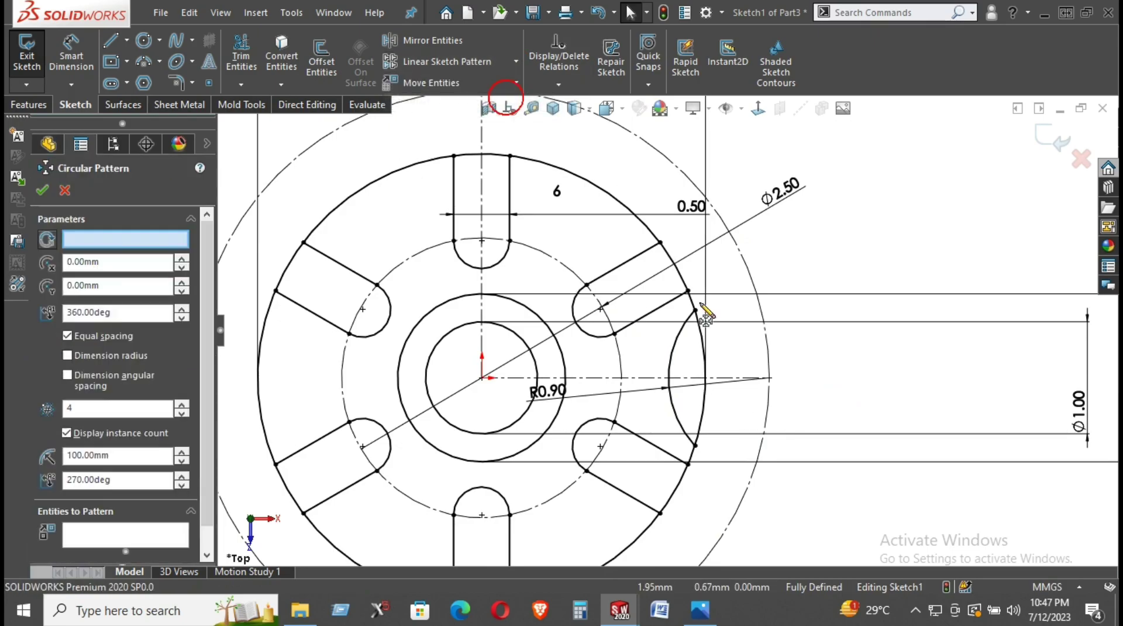
left_click(683, 349)
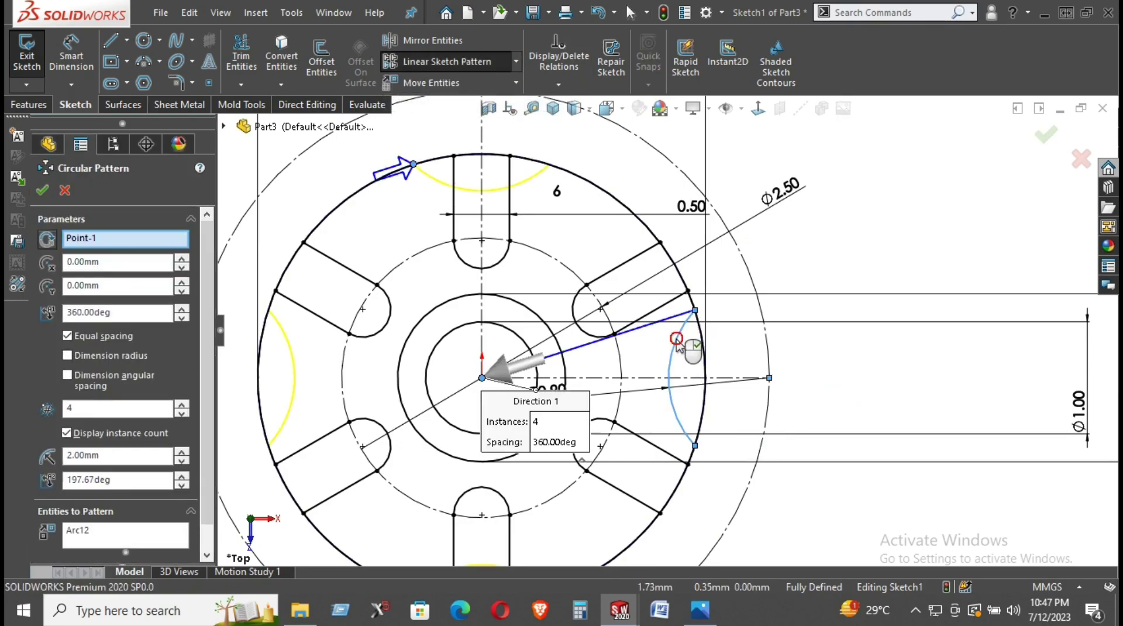
left_click(182, 403)
left_click(181, 403)
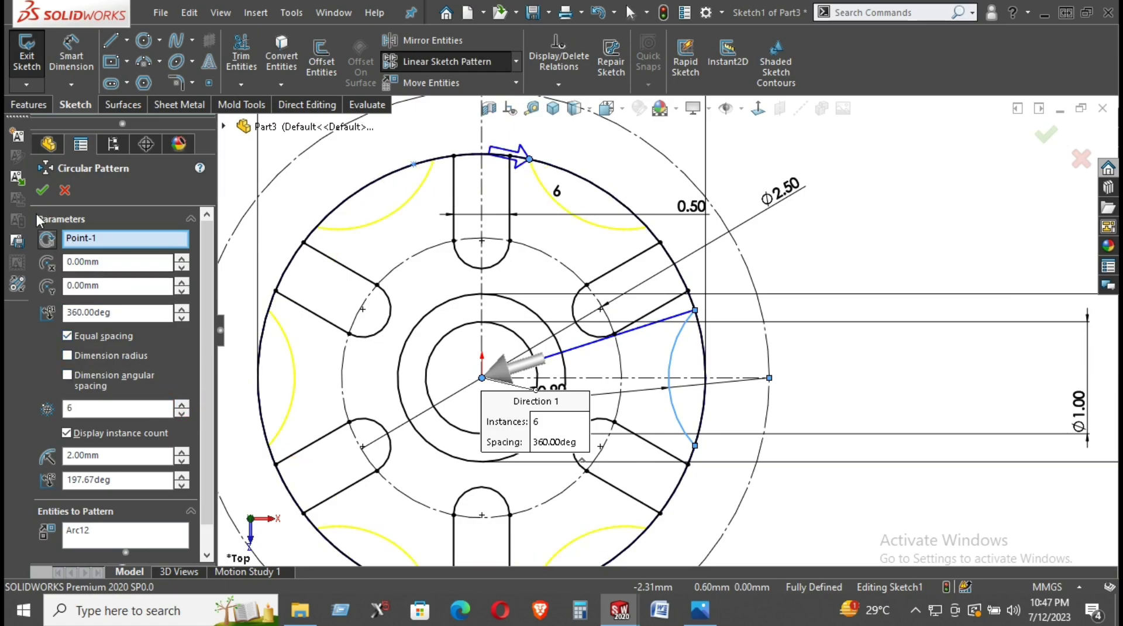
left_click(42, 189)
scroll(648, 447, "up", 3)
scroll(648, 447, "down", 3)
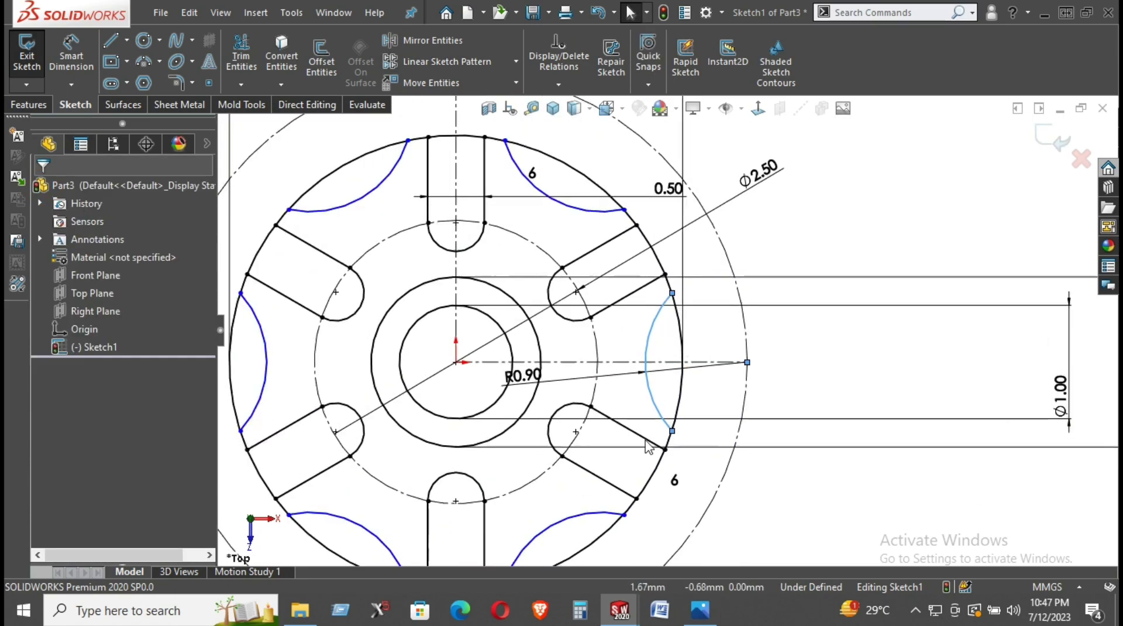
scroll(637, 449, "up", 2)
scroll(645, 404, "down", 2)
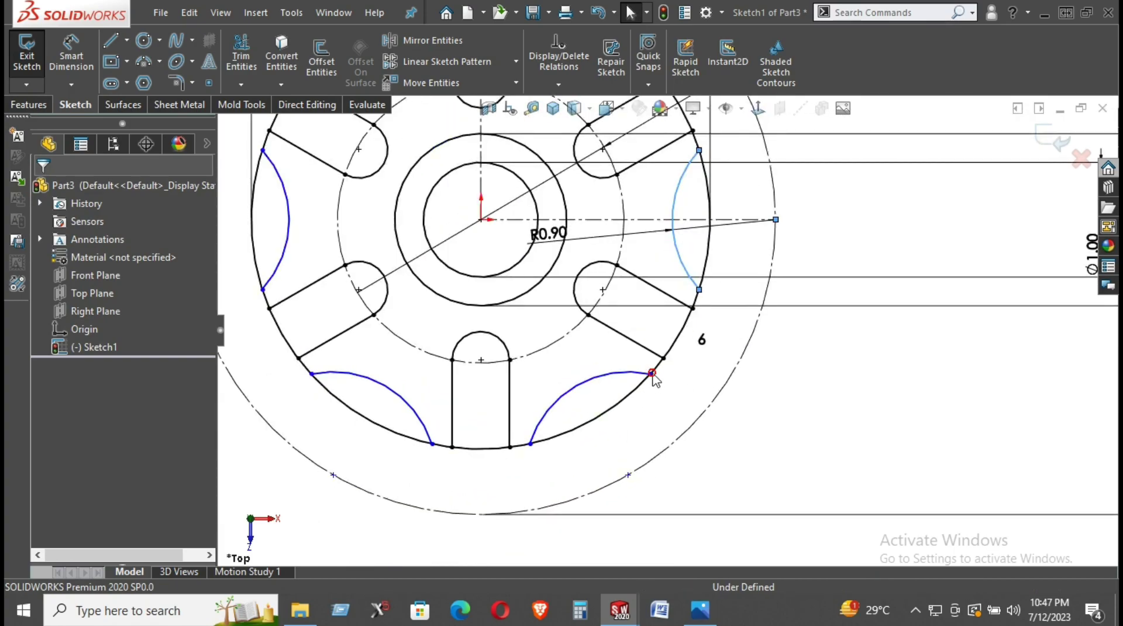
Step: Drag a patterned arc end point and make it coincident with the dashed construction circle
left_click_drag(652, 374, 631, 358)
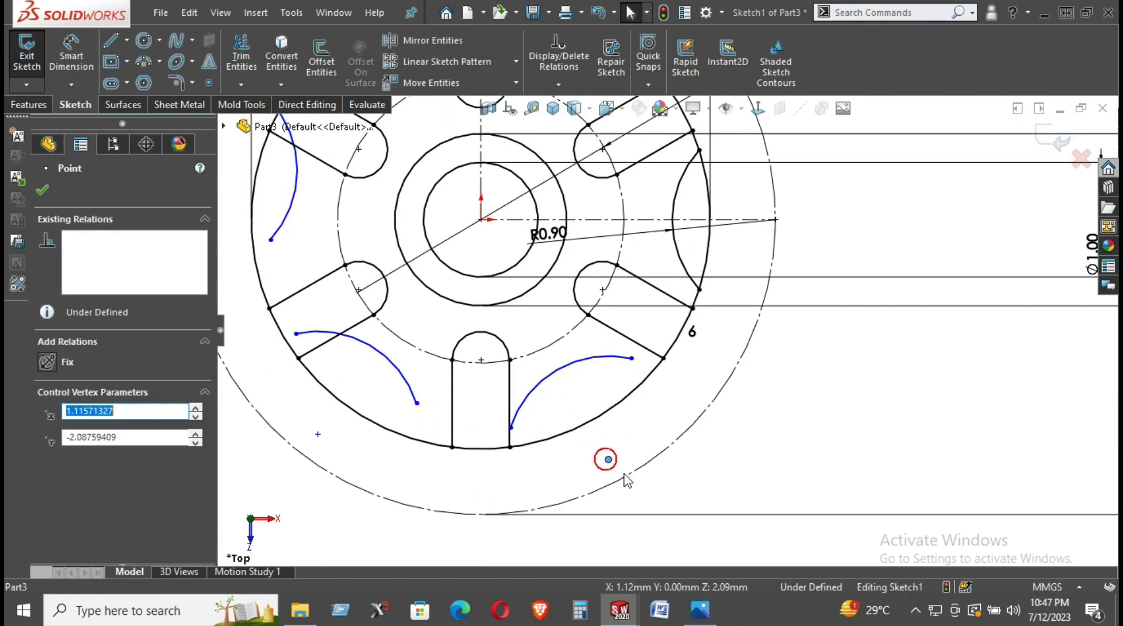
left_click(608, 459)
left_click(629, 475, "ctrl")
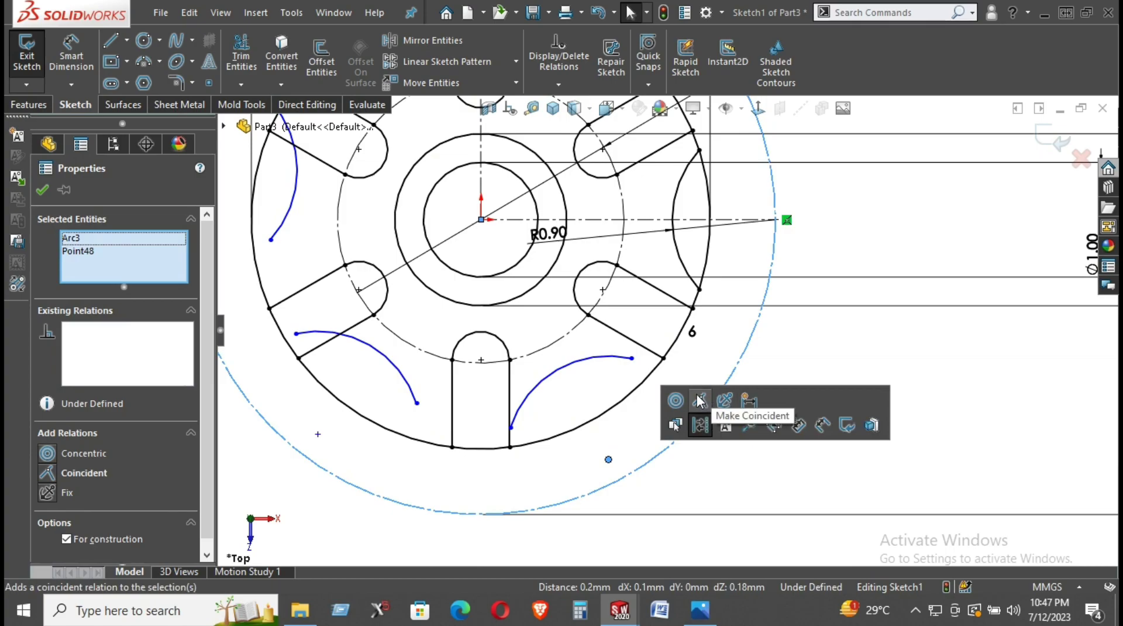
left_click(699, 400)
left_click(728, 465)
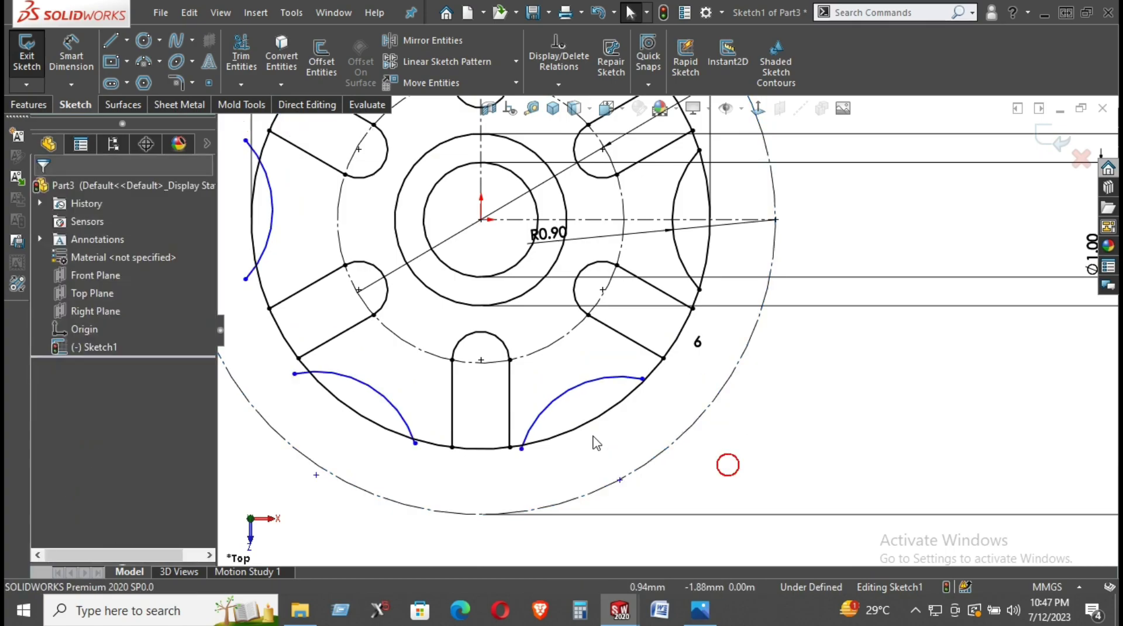
Step: Make the loose arc end coincident with the outer circle so Sketch1 is fully defined
left_click(523, 448)
left_click(534, 442, "ctrl")
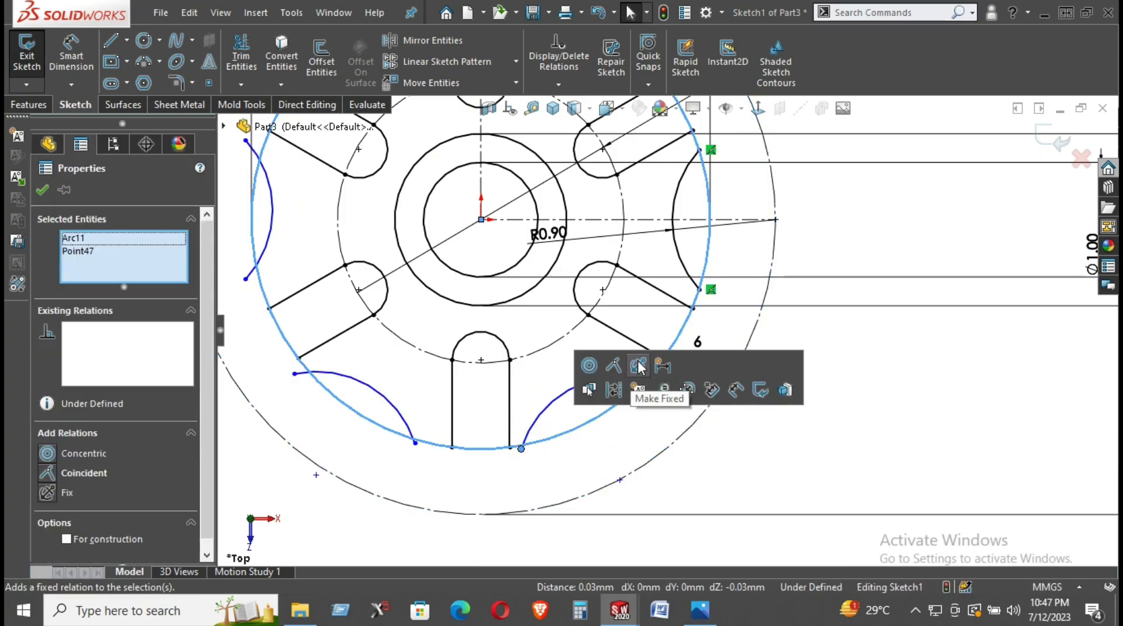
left_click(589, 365)
left_click(759, 380)
key("f")
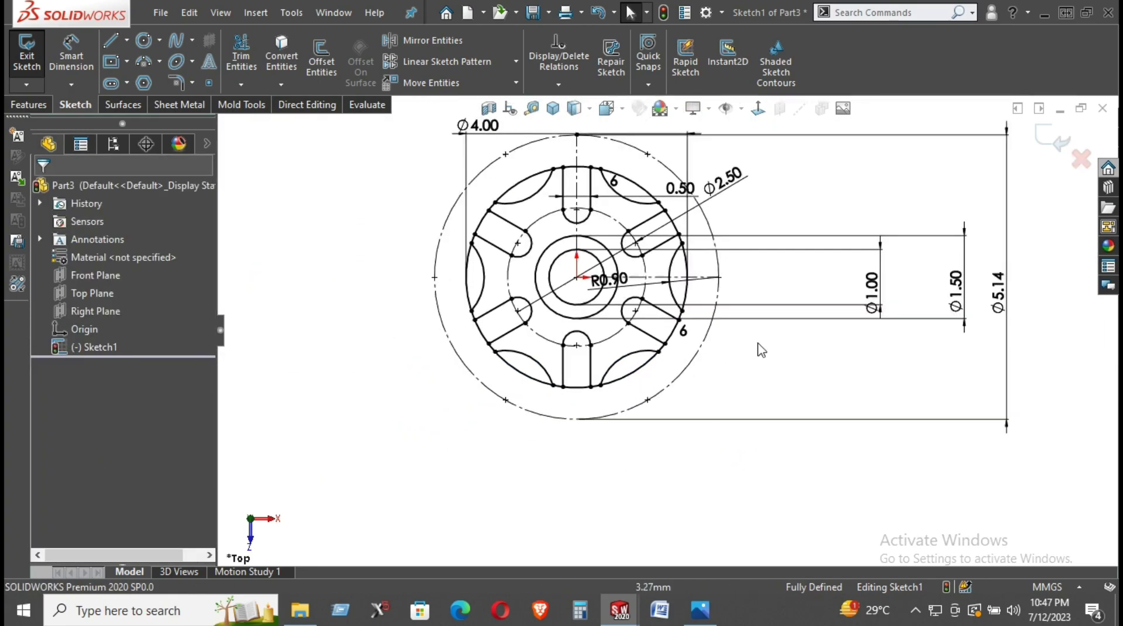
scroll(760, 349, "down", 2)
scroll(372, 171, "down", 1)
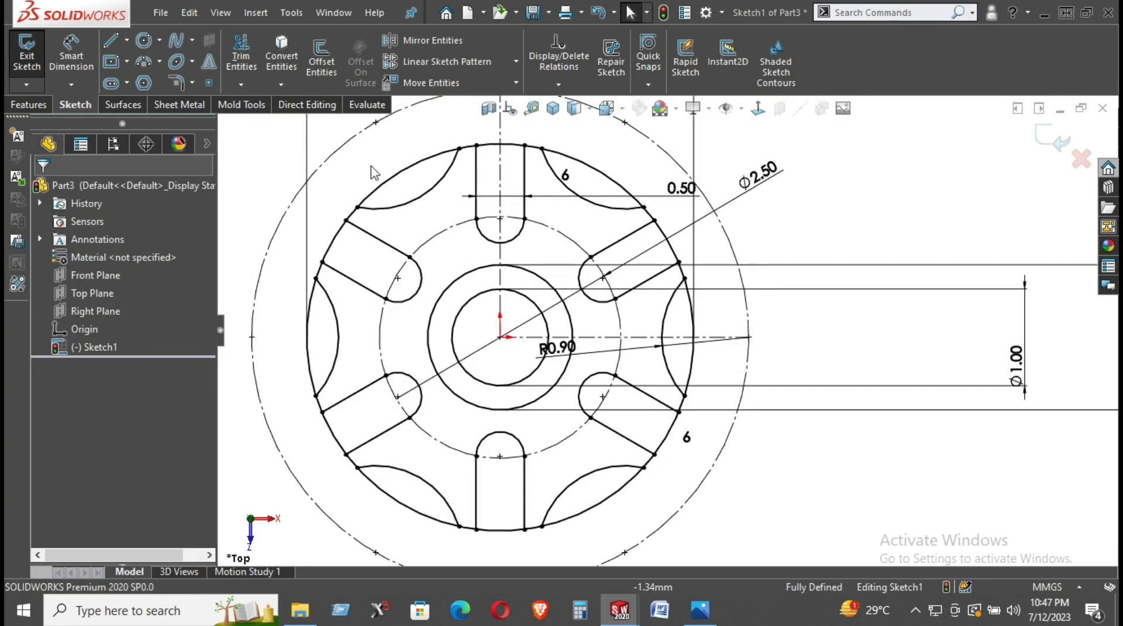
Step: Power-trim the outer circle segments beside the upper arm and the bottom slot
left_click(242, 53)
scroll(611, 164, "down", 2)
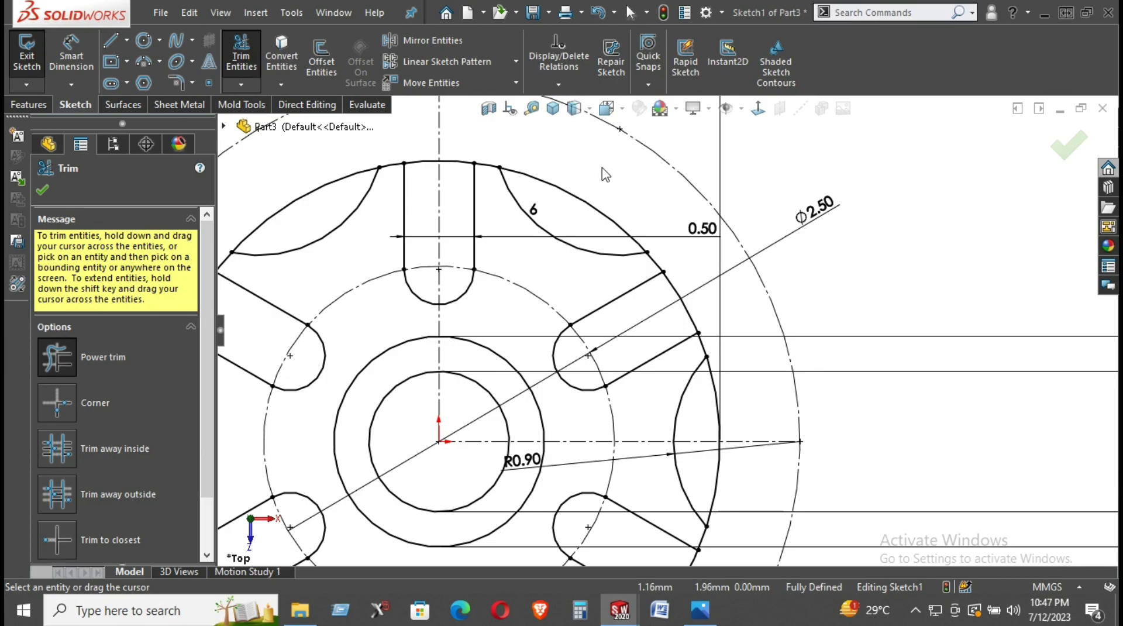
left_click_drag(601, 206, 631, 219)
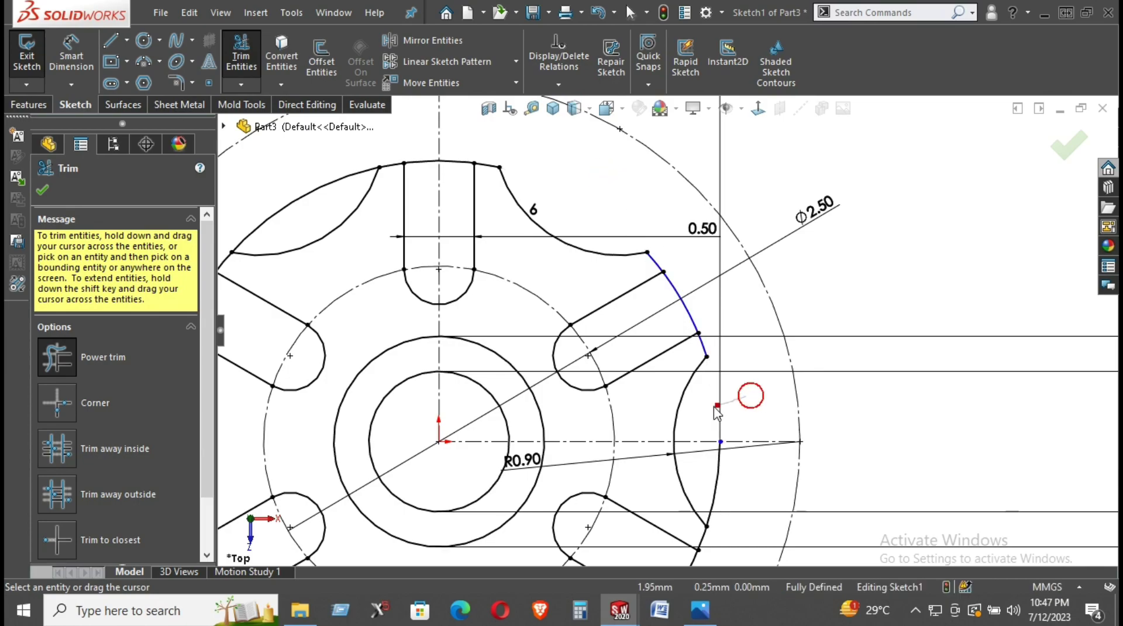
scroll(650, 249, "up", 1)
scroll(650, 248, "up", 1)
scroll(629, 487, "up", 1)
scroll(629, 488, "down", 2)
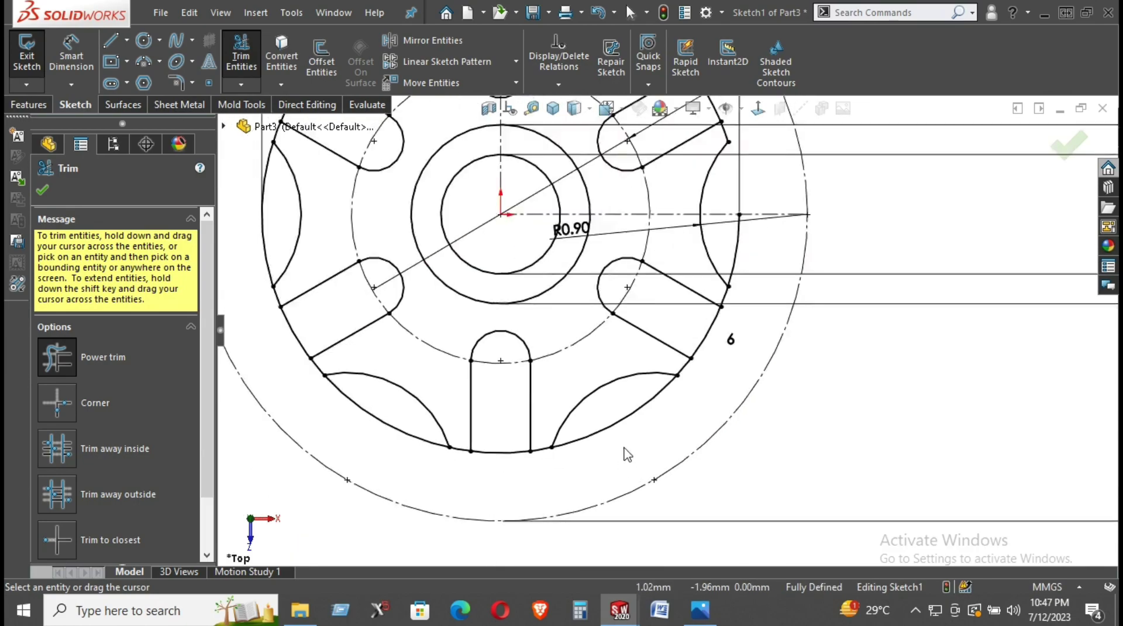
left_click_drag(624, 443, 536, 473)
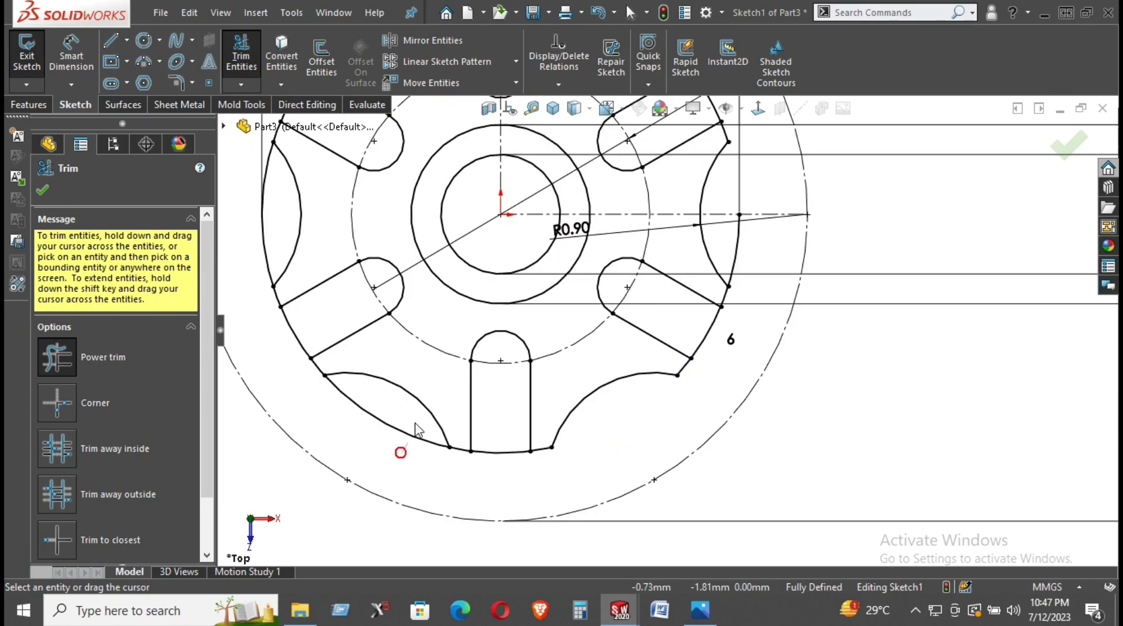
scroll(526, 293, "up", 2)
scroll(468, 275, "down", 1)
scroll(468, 272, "down", 2)
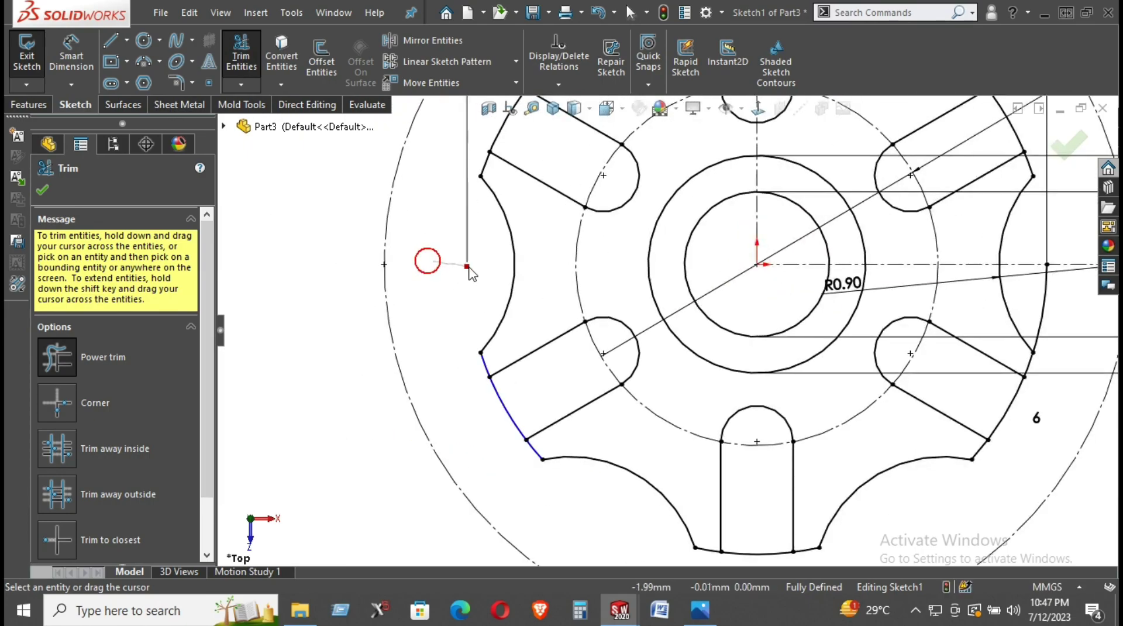
scroll(470, 272, "up", 2)
scroll(638, 168, "up", 1)
scroll(680, 186, "down", 3)
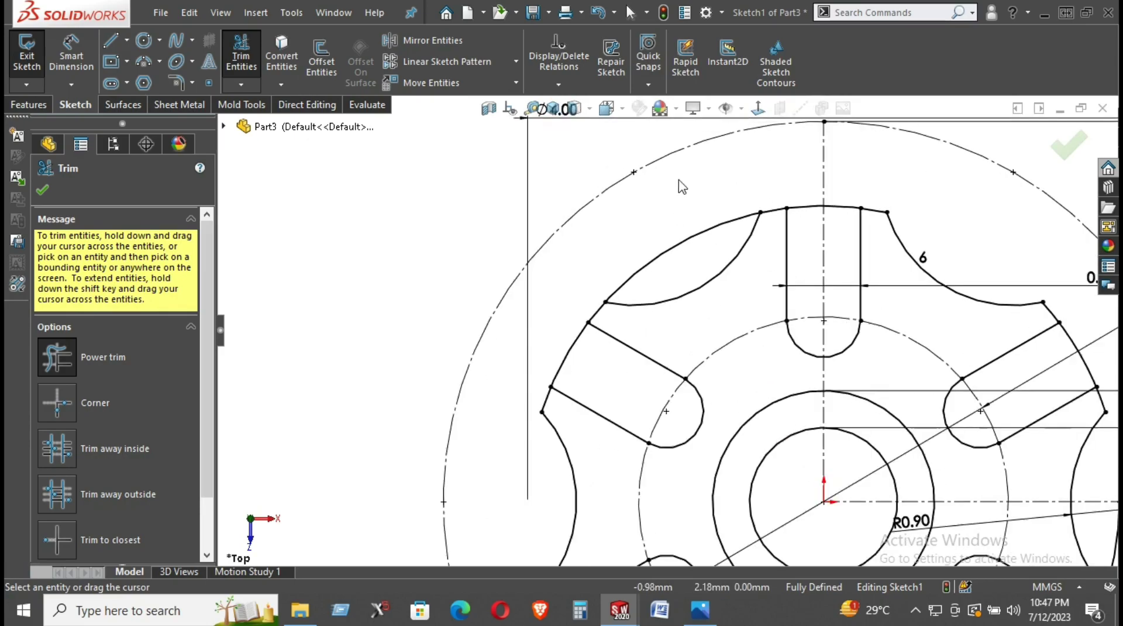
scroll(658, 275, "up", 2)
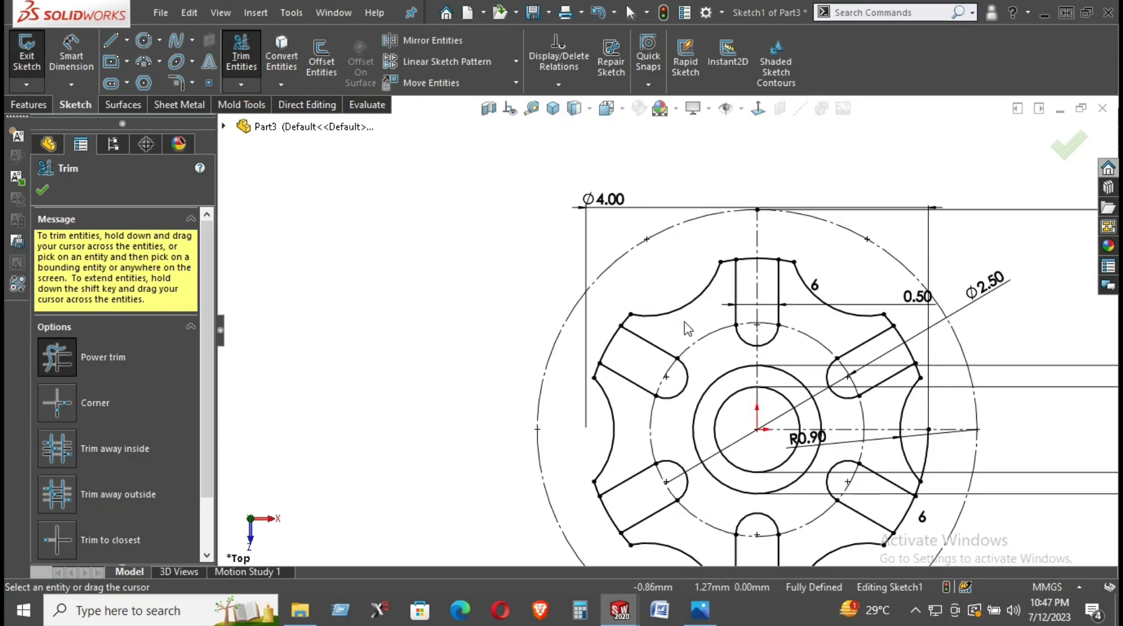
scroll(687, 328, "down", 1)
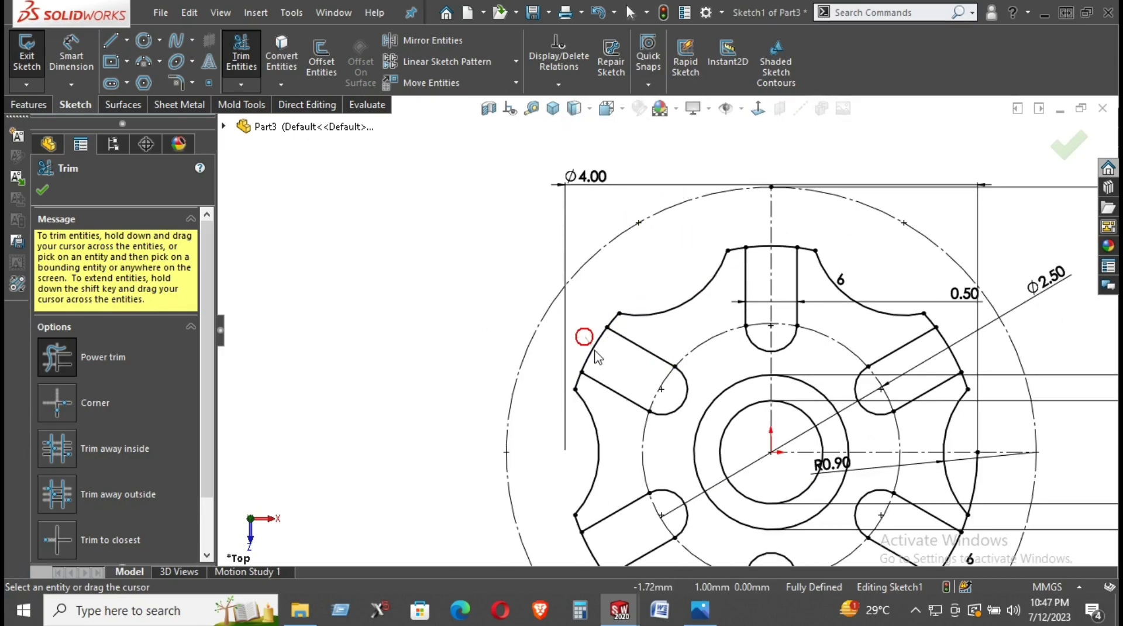
Step: Trim the leftover outer arc pieces at the left, top, lower-right and bottom arm tips
left_click_drag(595, 356, 955, 298)
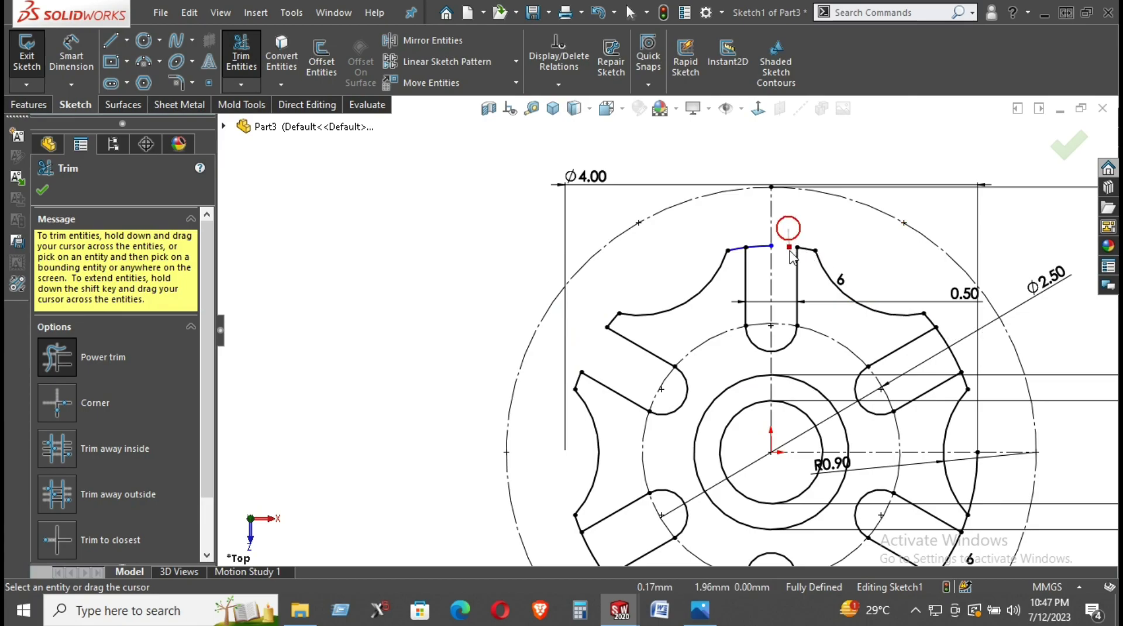
left_click_drag(792, 237, 755, 234)
scroll(989, 401, "down", 1)
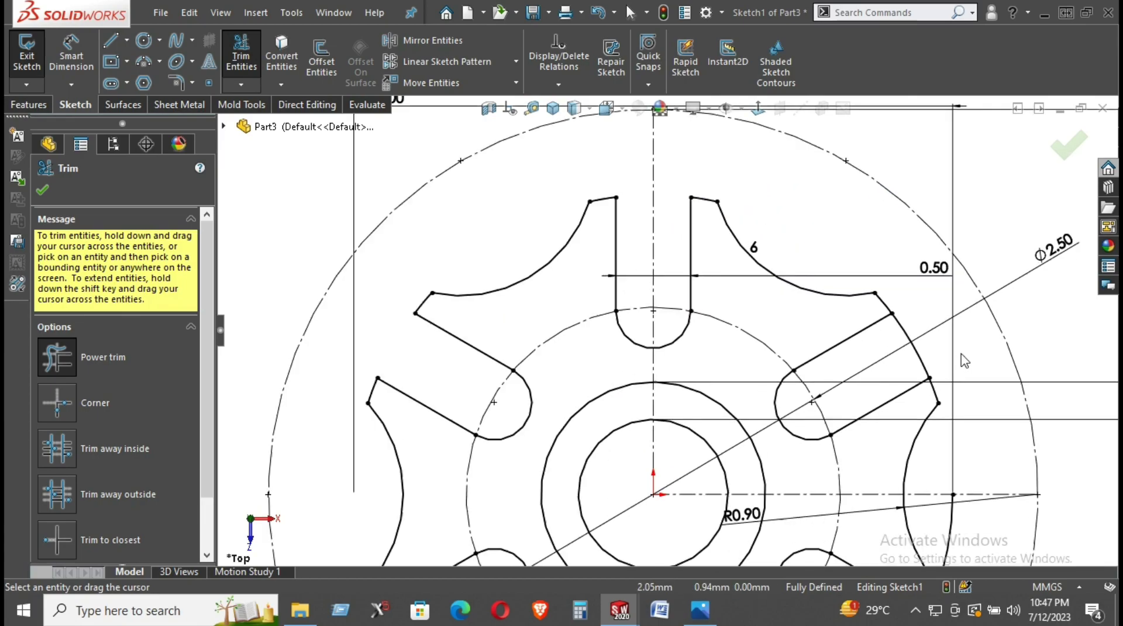
scroll(960, 358, "down", 2)
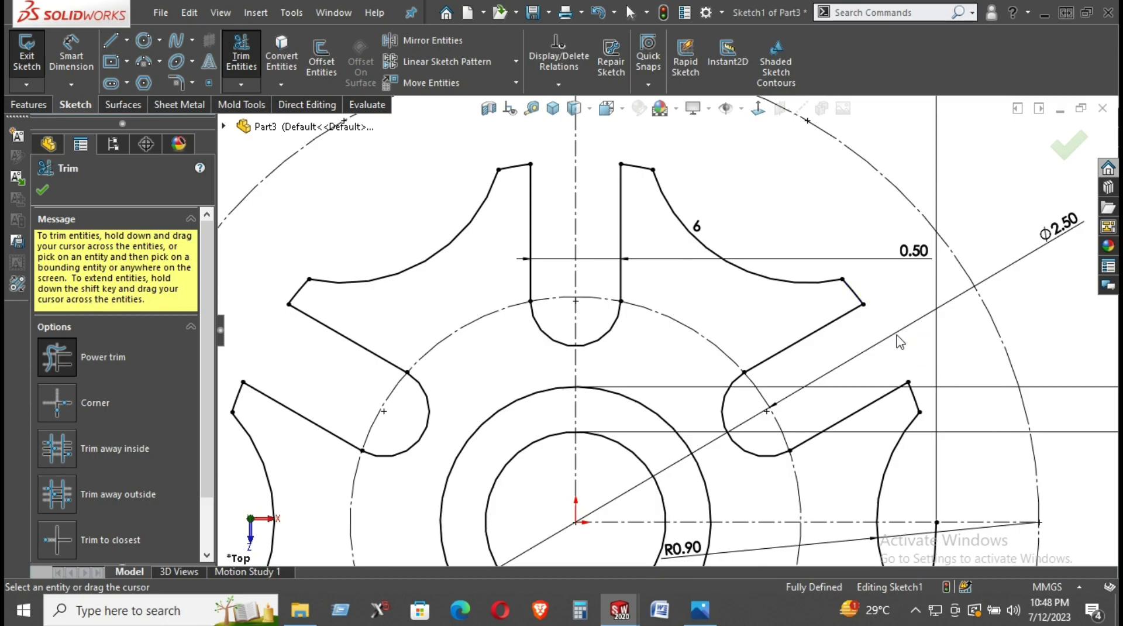
scroll(848, 421, "up", 2)
scroll(821, 482, "up", 1)
scroll(821, 483, "down", 1)
scroll(774, 388, "down", 1)
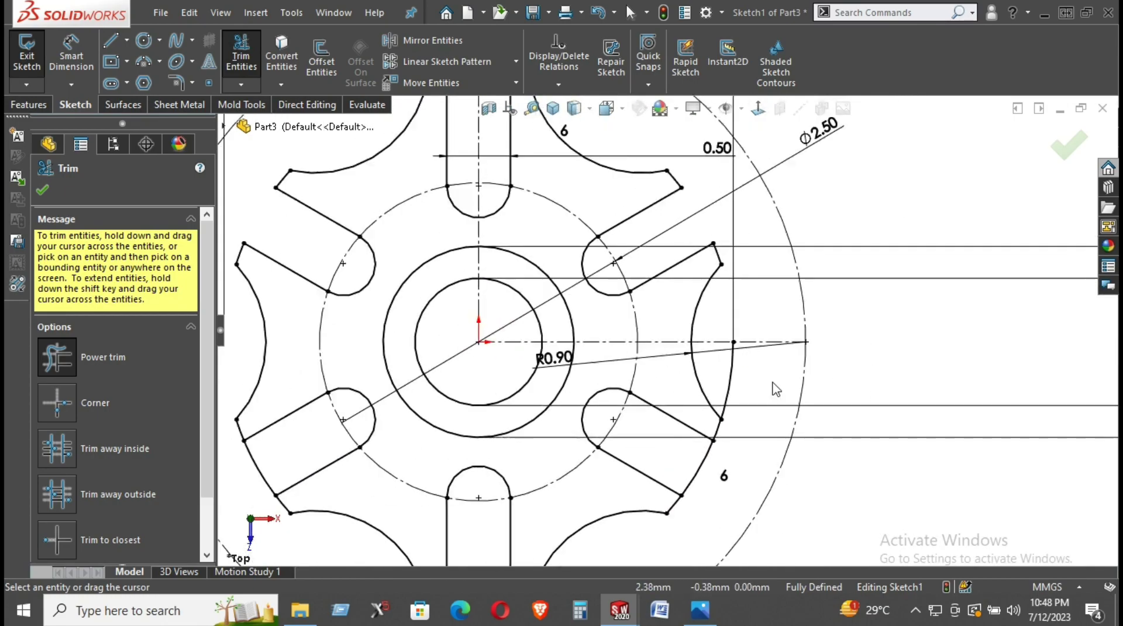
scroll(719, 361, "down", 1)
left_click_drag(670, 502, 640, 497)
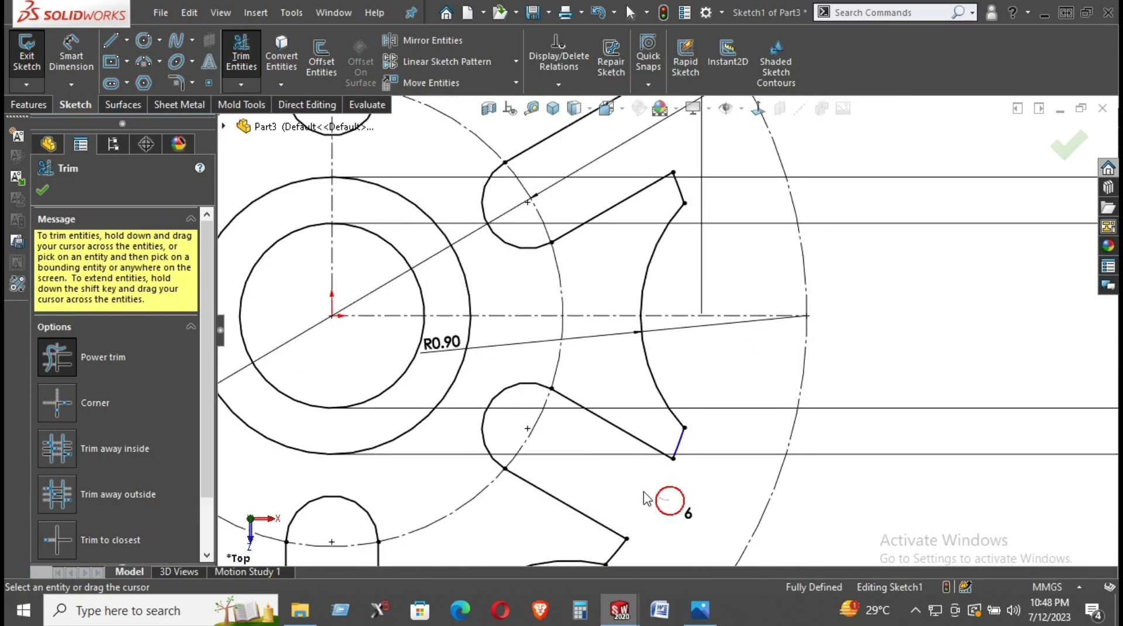
scroll(585, 500, "up", 1)
left_click_drag(465, 549, 459, 530)
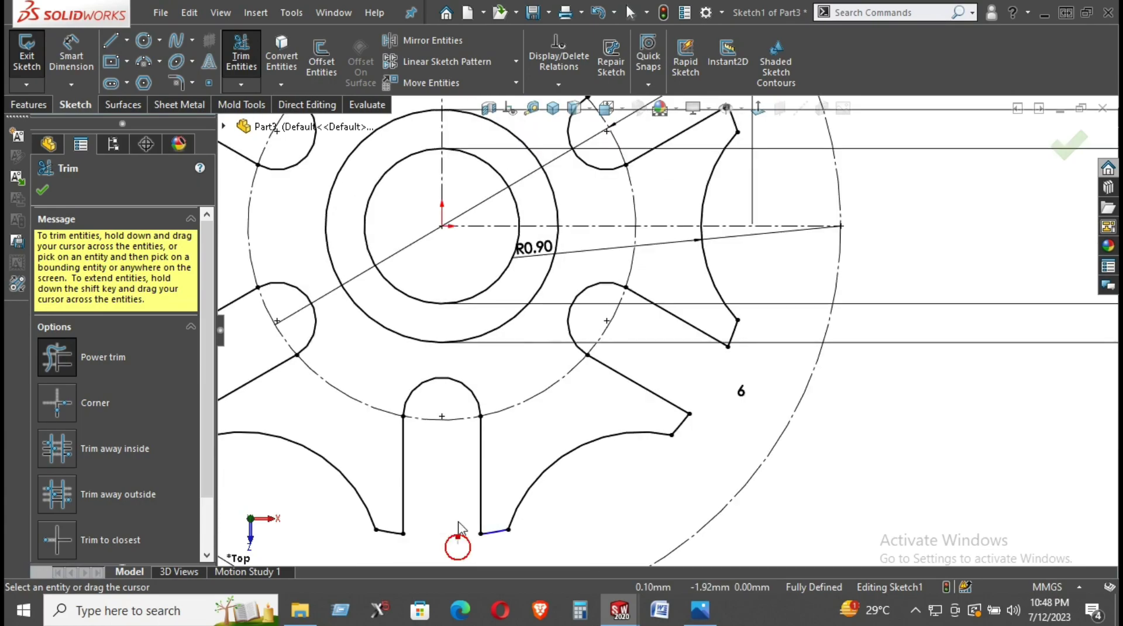
scroll(506, 393, "up", 4)
scroll(597, 234, "down", 1)
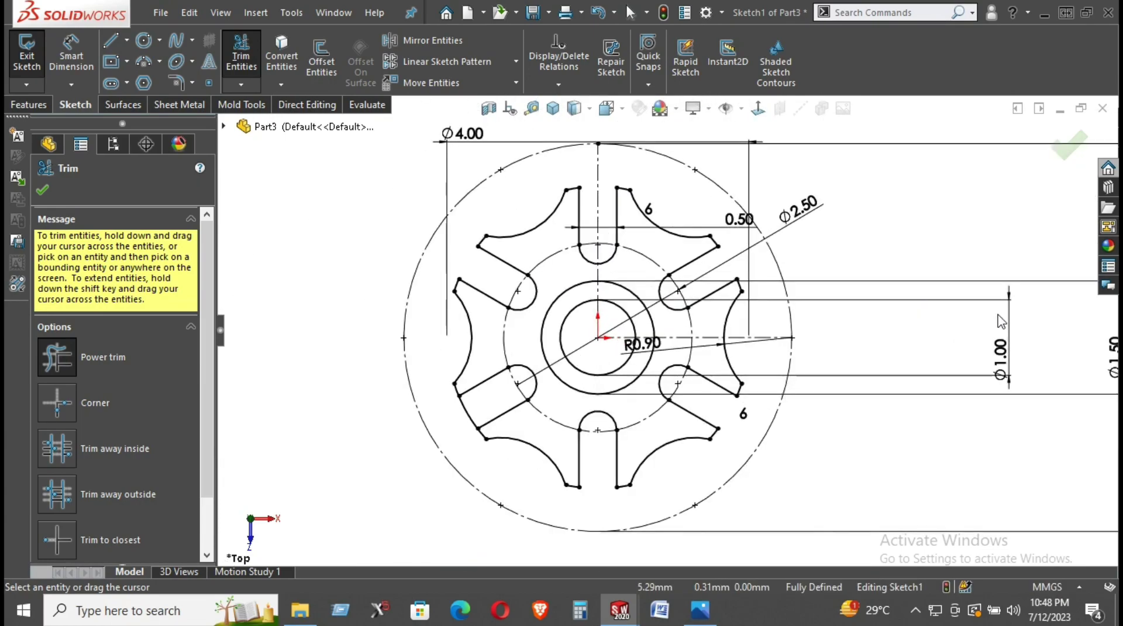
scroll(667, 331, "up", 1)
right_click(802, 234)
Step: Exit Trim and move the Ø1.50 and Ø5.14 dimensions in close to the part
left_click(844, 282)
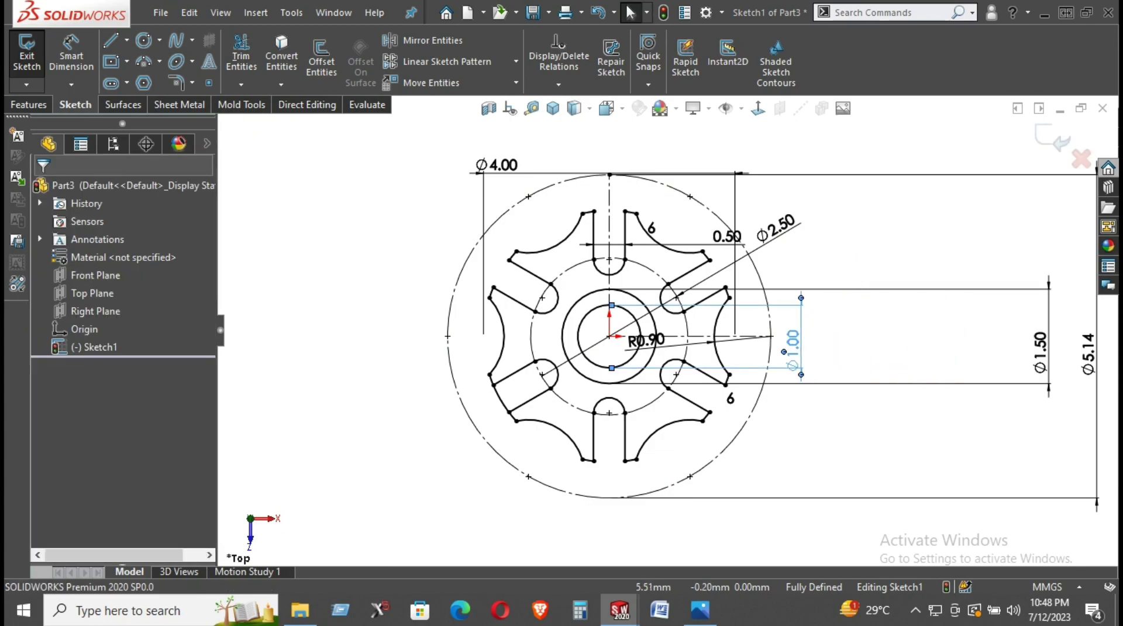
left_click(807, 351)
left_click(1017, 316)
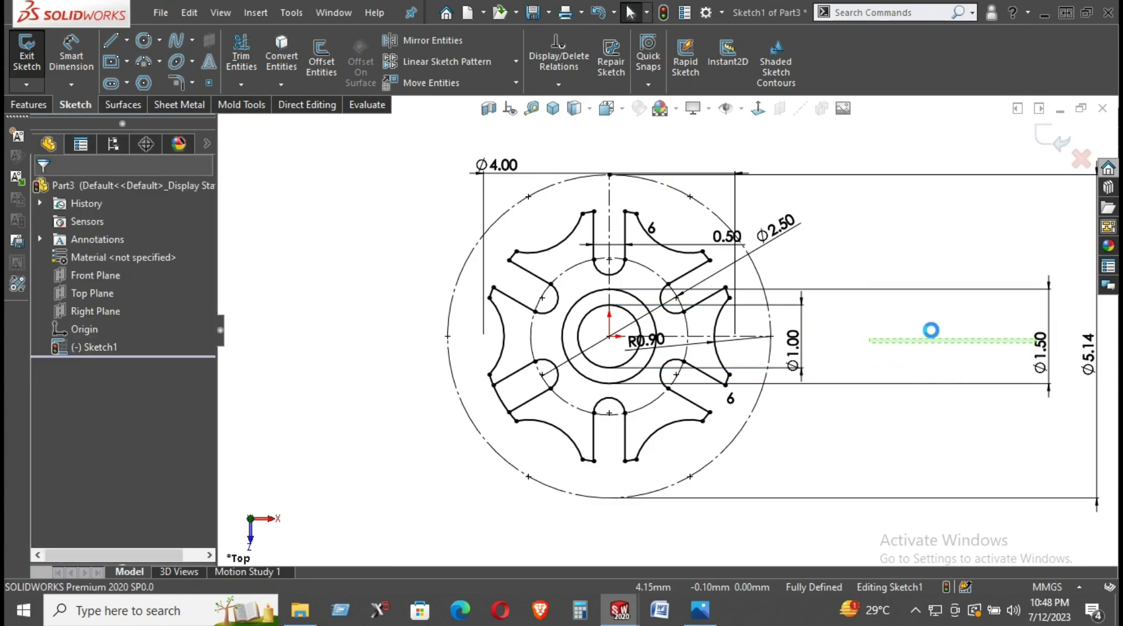
left_click_drag(1040, 350, 832, 356)
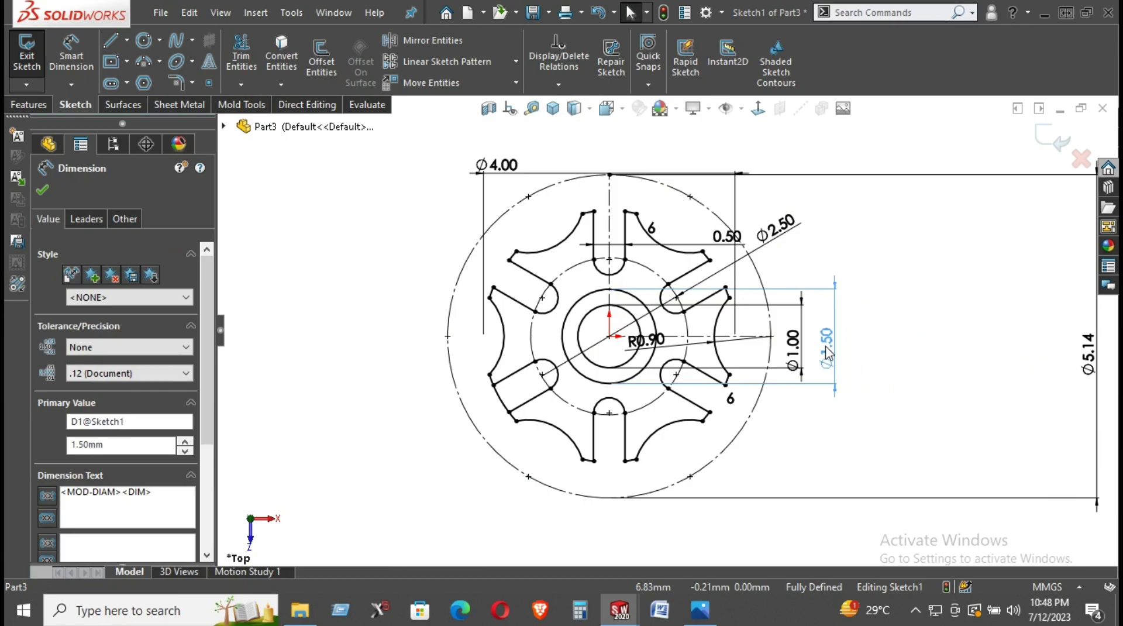
left_click(926, 360)
left_click_drag(1092, 357, 849, 351)
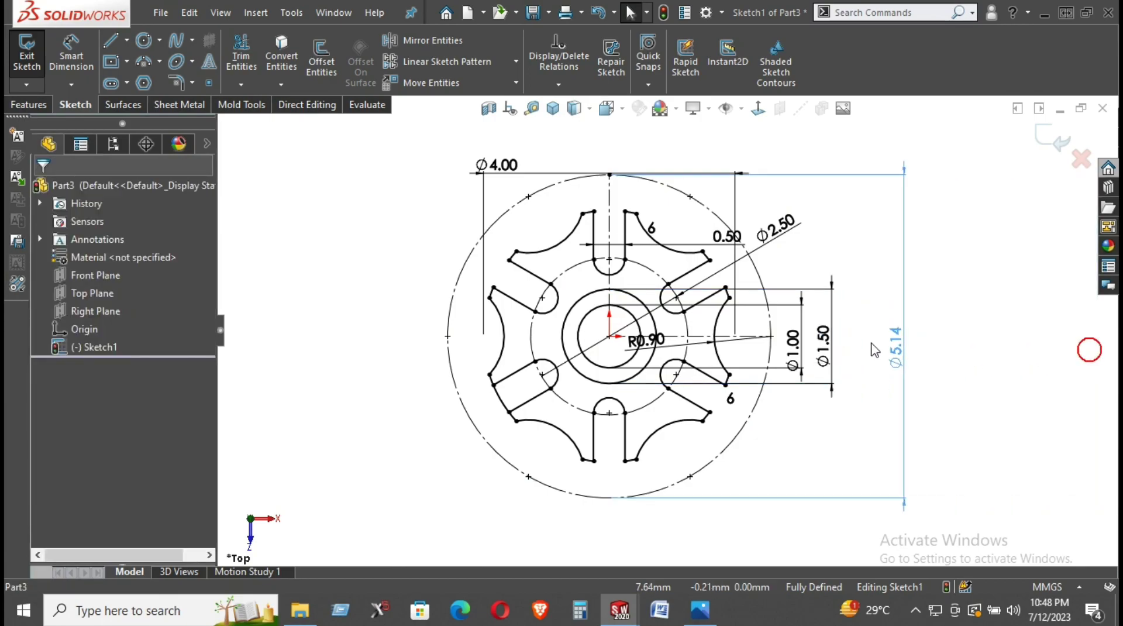
left_click(930, 385)
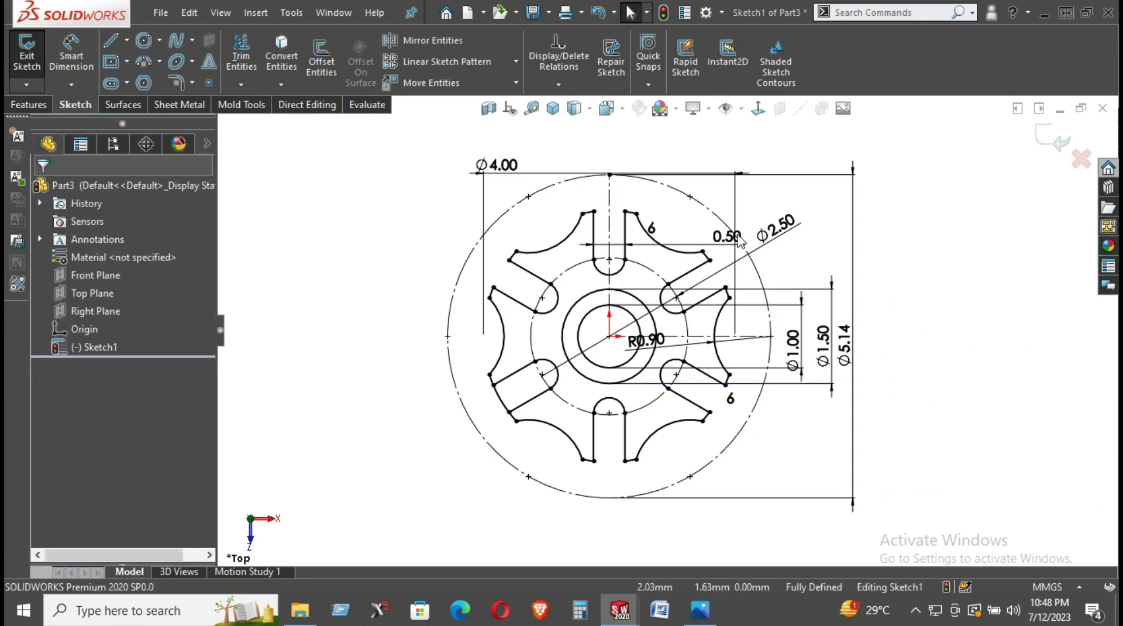
Step: Place 0.50 above the top arm, Ø2.50 left, R0.90 upper right; open the reference image
left_click_drag(726, 234, 637, 196)
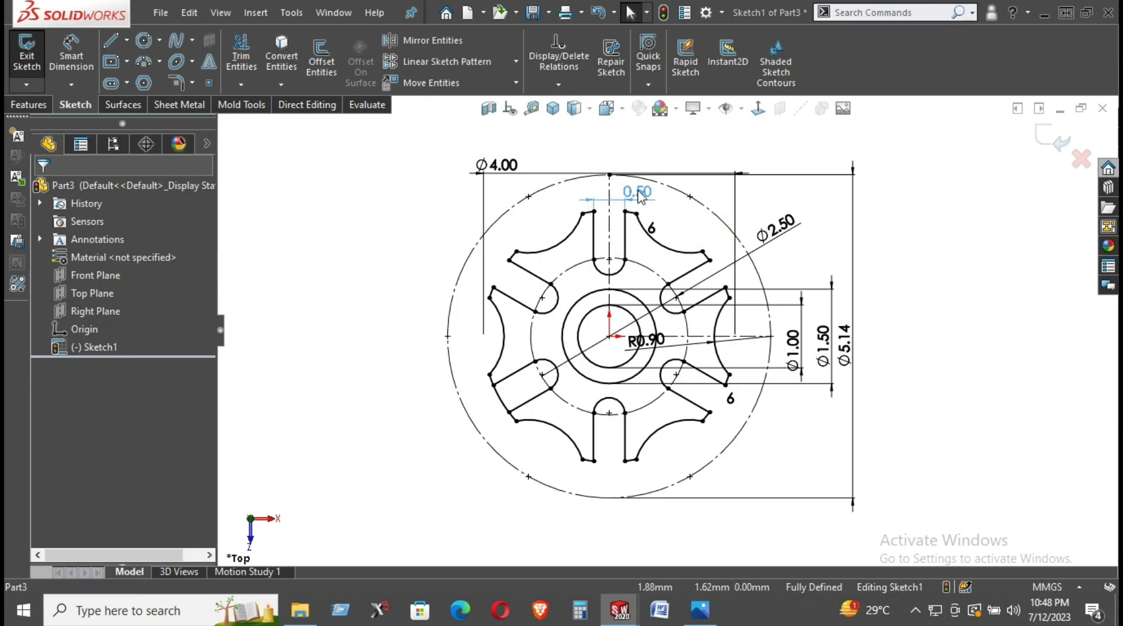
left_click(940, 263)
mouse_move(791, 224)
left_mouse_down()
mouse_move(747, 239)
mouse_move(784, 246)
mouse_move(444, 377)
mouse_move(395, 338)
left_mouse_up()
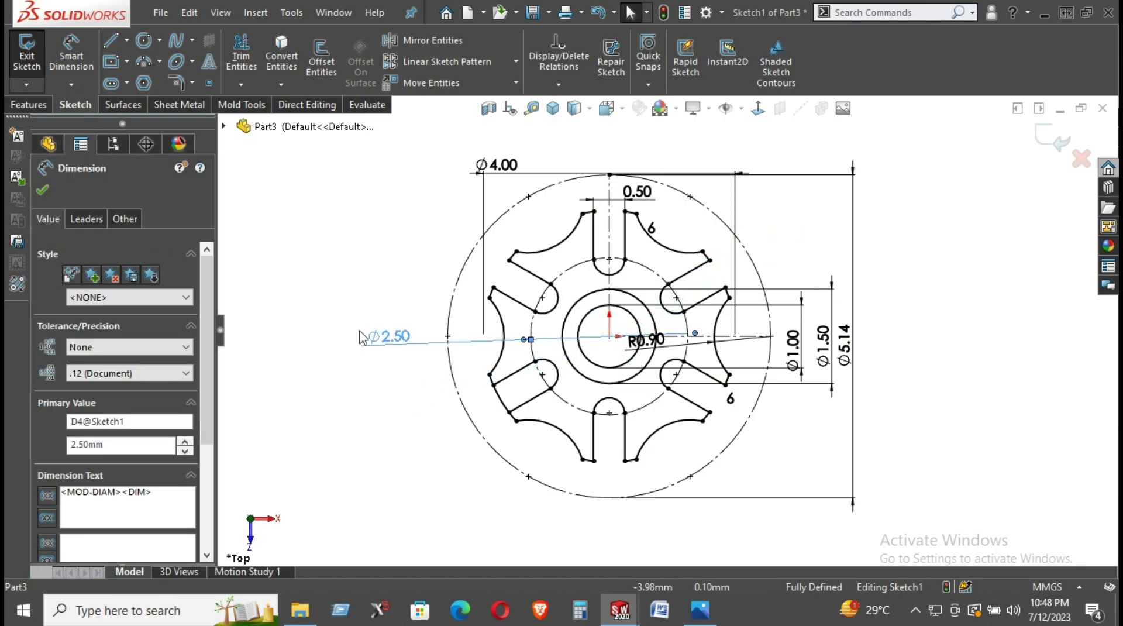
left_click(351, 272)
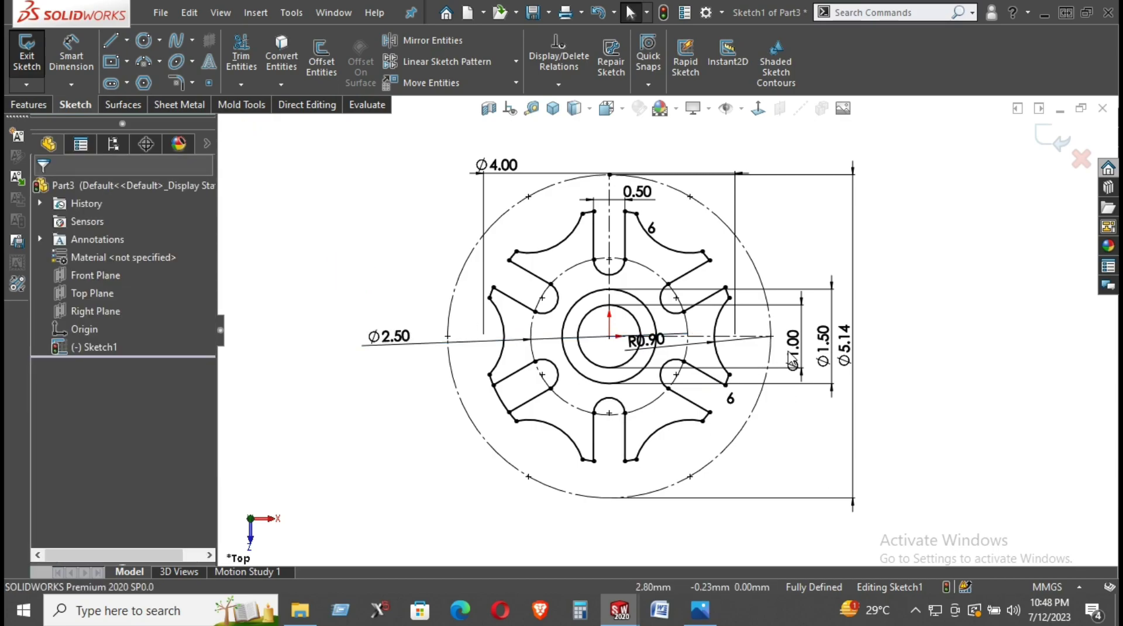
mouse_move(643, 340)
left_mouse_down()
mouse_move(796, 459)
mouse_move(796, 257)
left_mouse_up()
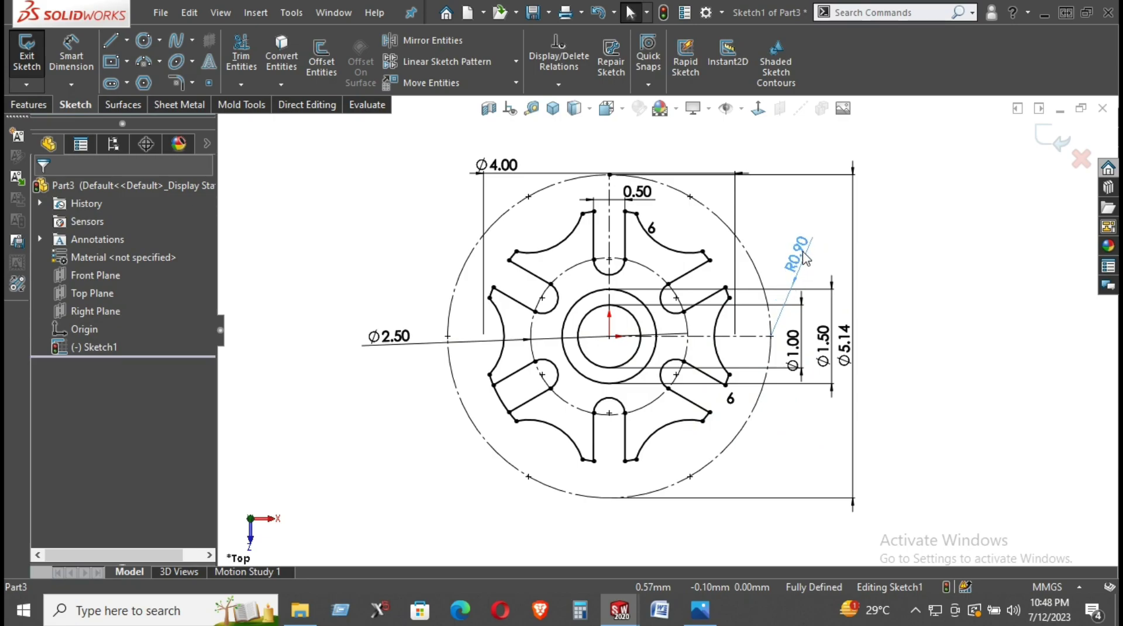
left_click(949, 307)
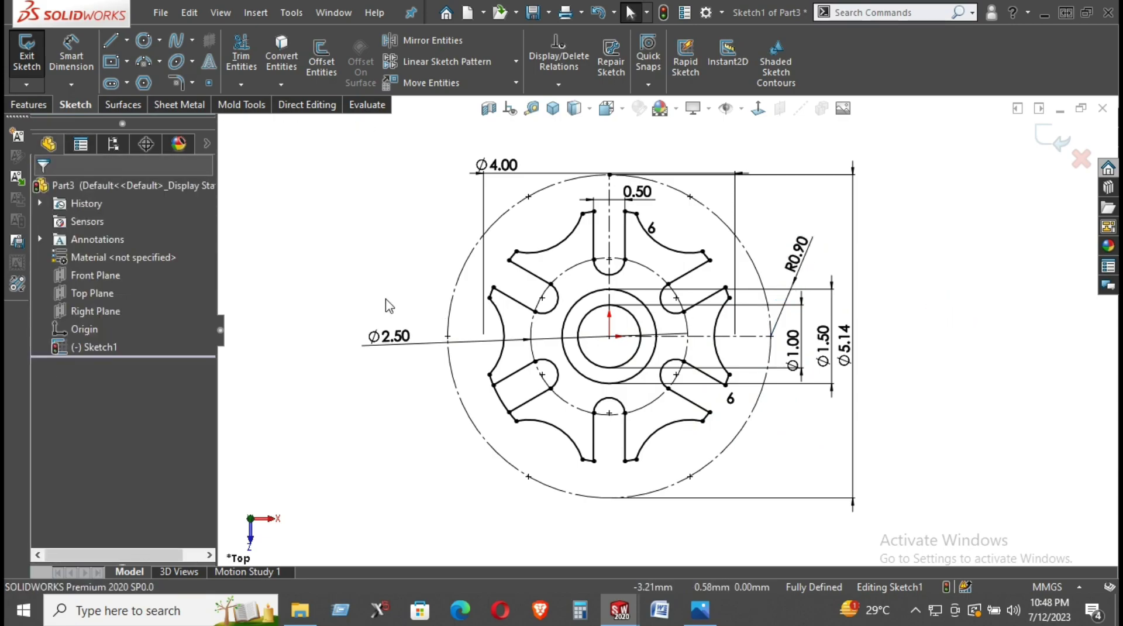
left_click(701, 610)
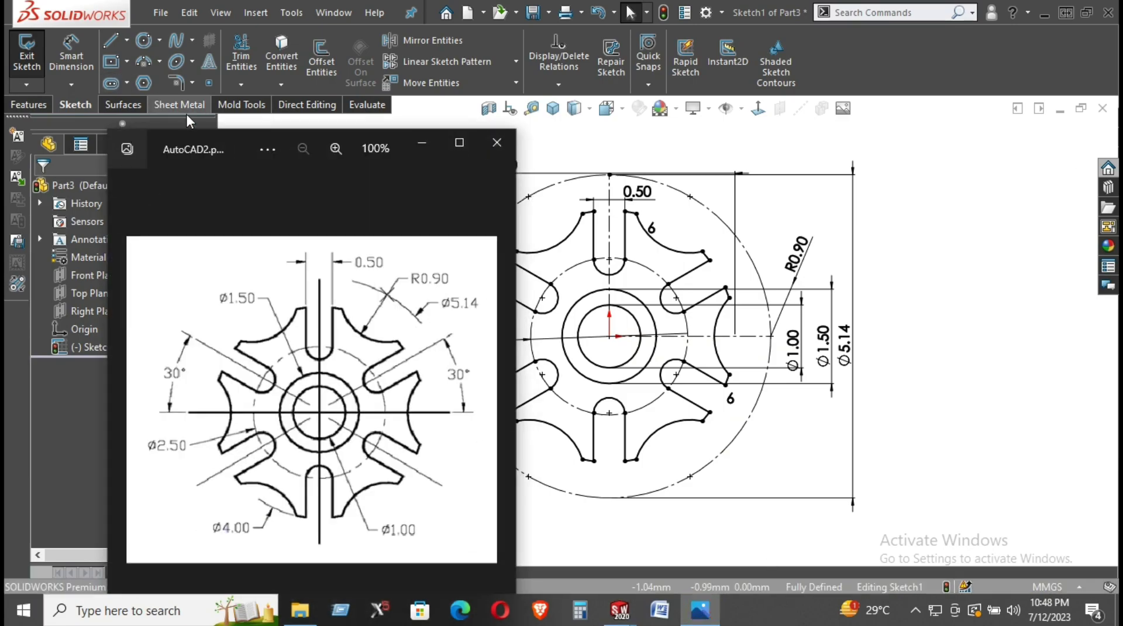
Step: Move the reference drawing window to the upper left beside the SOLIDWORKS sketch for comparison
left_click_drag(179, 153, 103, 91)
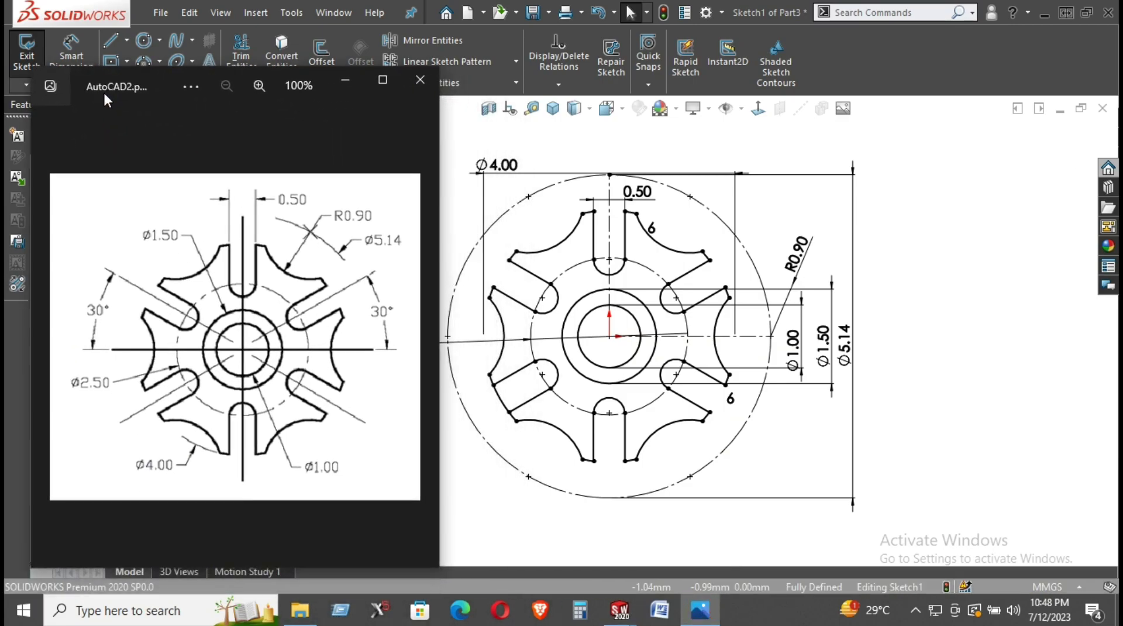
scroll(562, 321, "up", 1)
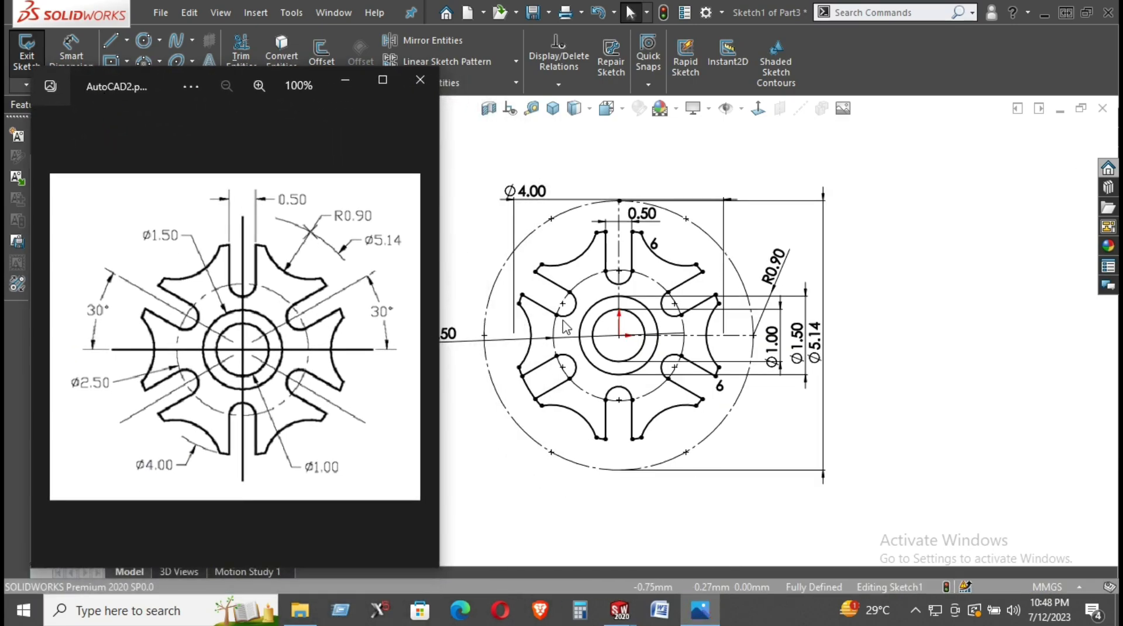
left_click(465, 337)
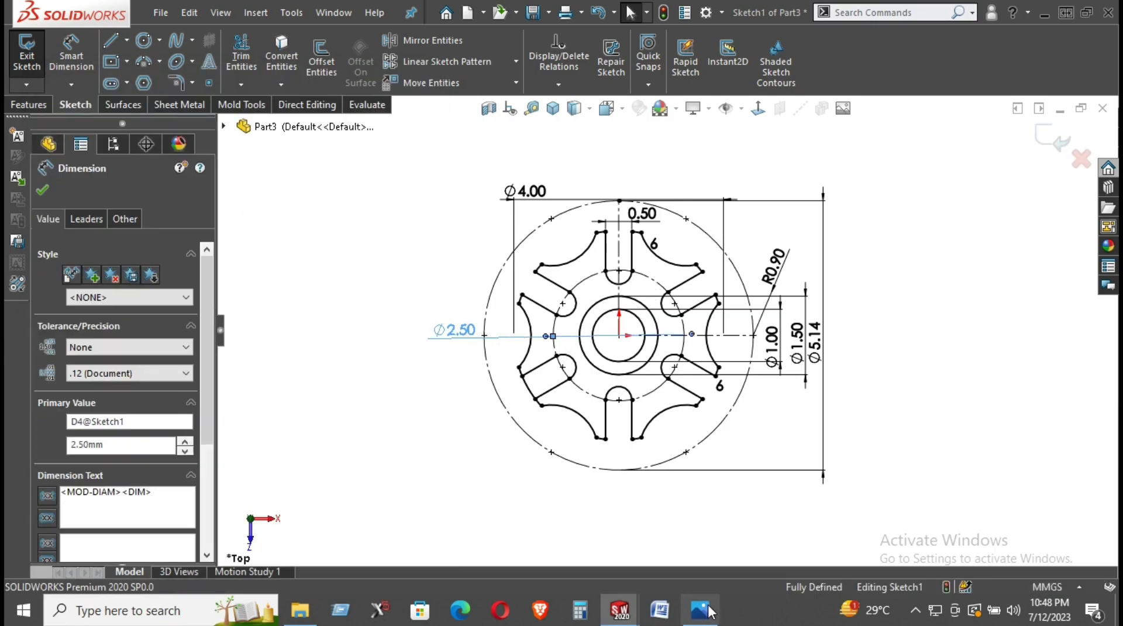
left_click(700, 610)
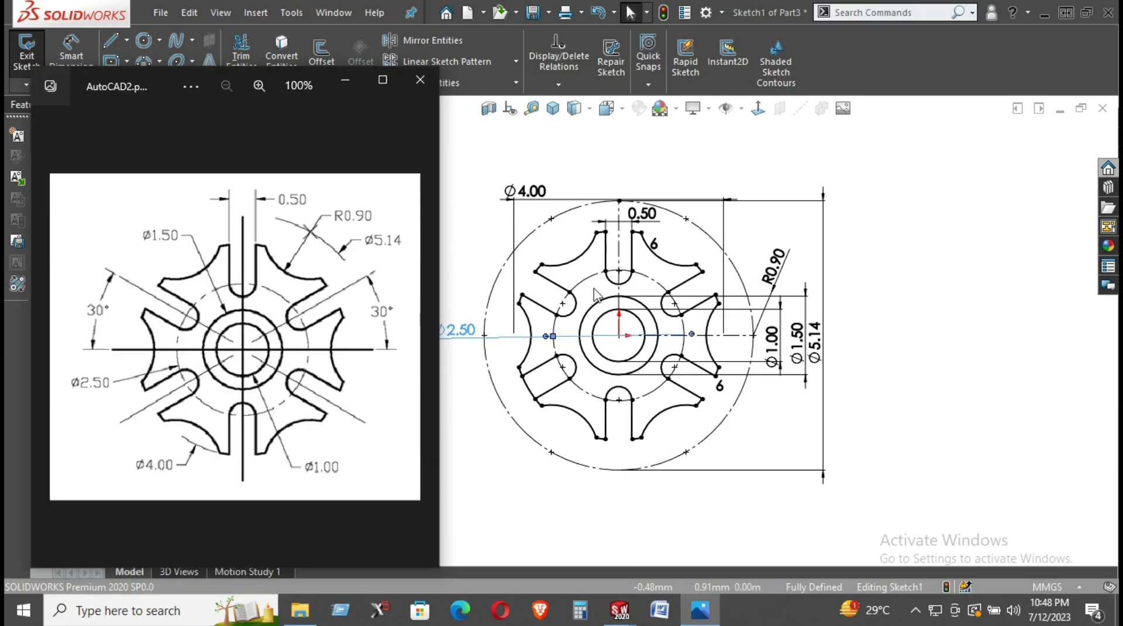